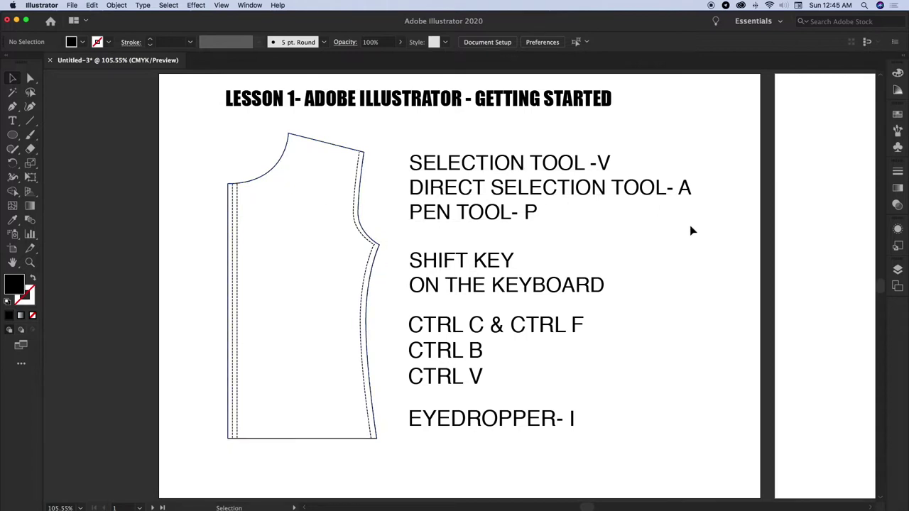
# Step: Look over the lesson page with the bodice sketch and shortcut list, and the blank second artboard beside it
pyautogui.click(370, 279)
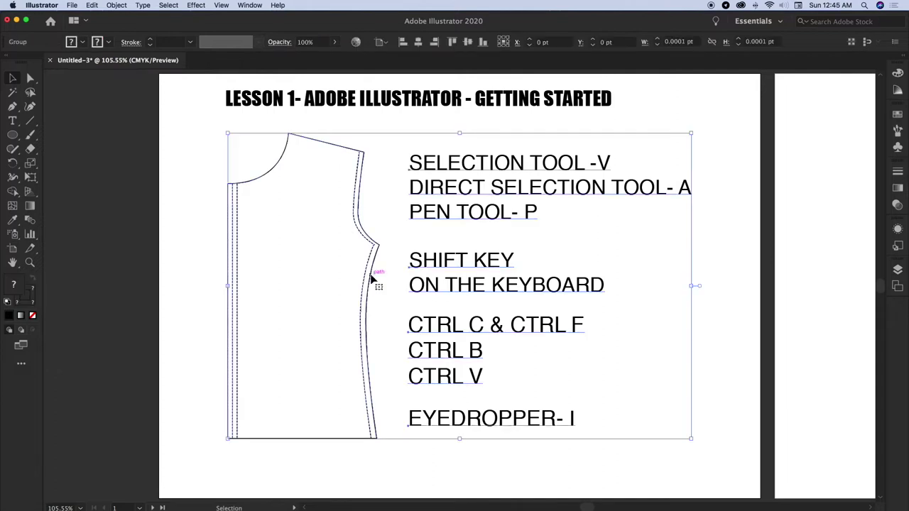
pyautogui.click(179, 259)
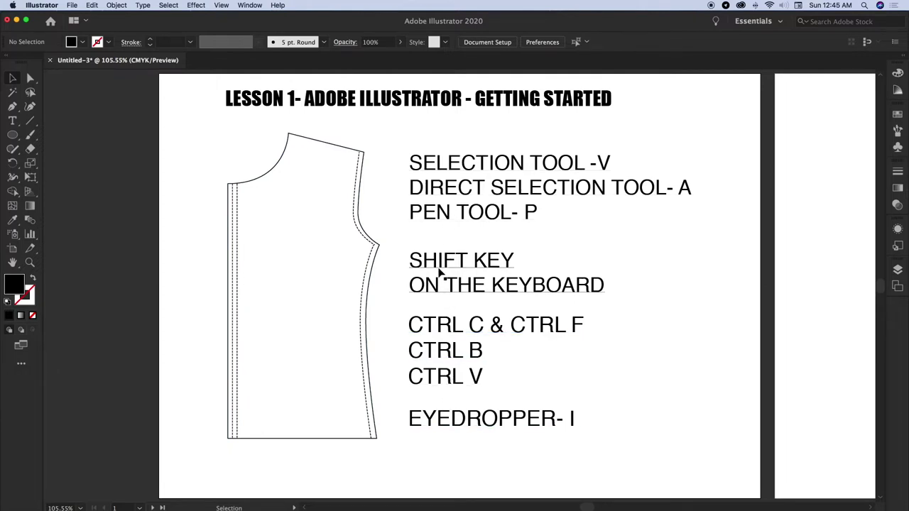
pyautogui.hscroll(10, 449, 290)
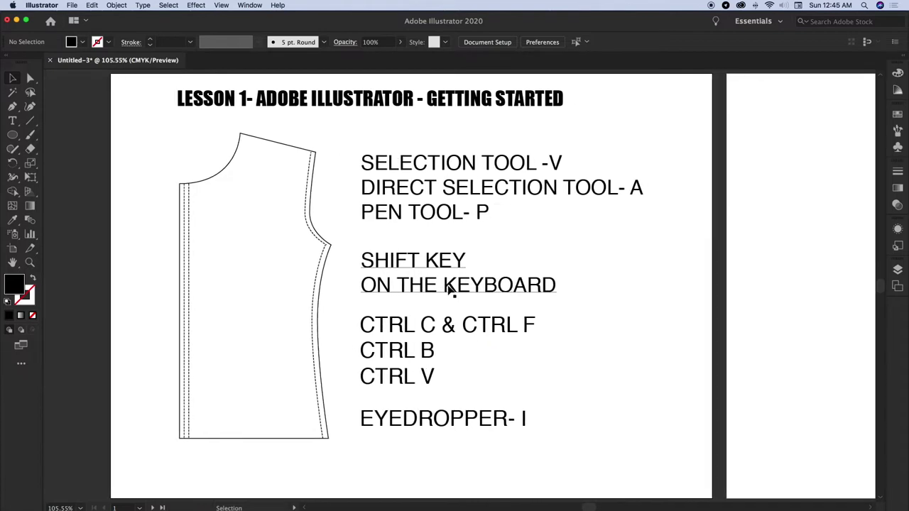
pyautogui.hscroll(6, 448, 290)
pyautogui.hscroll(1, 447, 285)
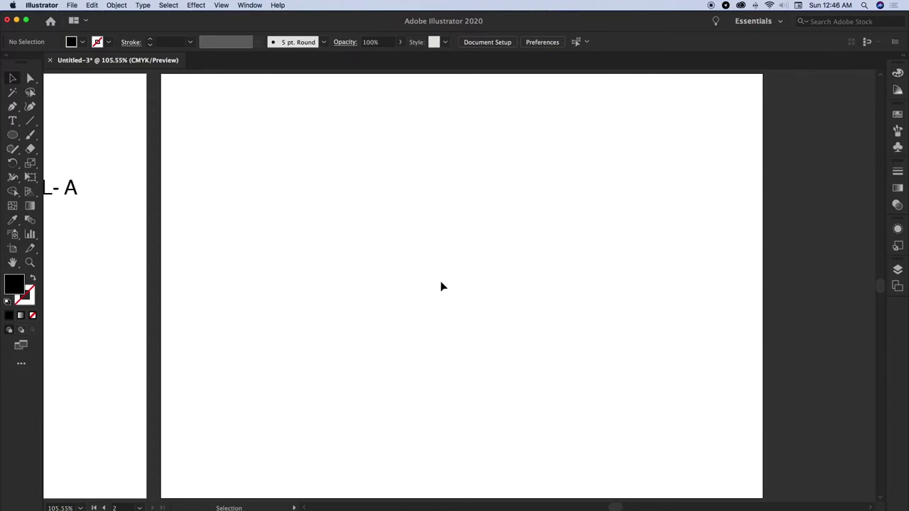
pyautogui.hscroll(-10, 440, 286)
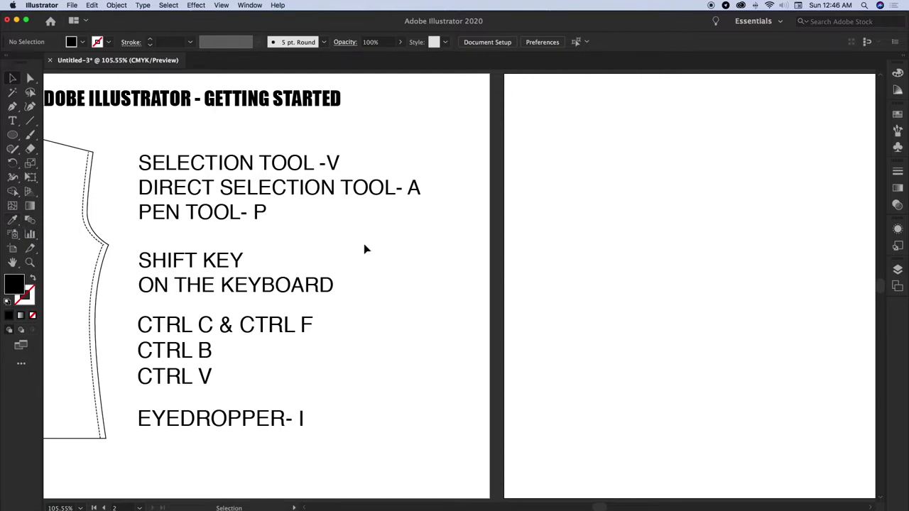
pyautogui.hscroll(10, 365, 246)
pyautogui.hscroll(-3, 364, 249)
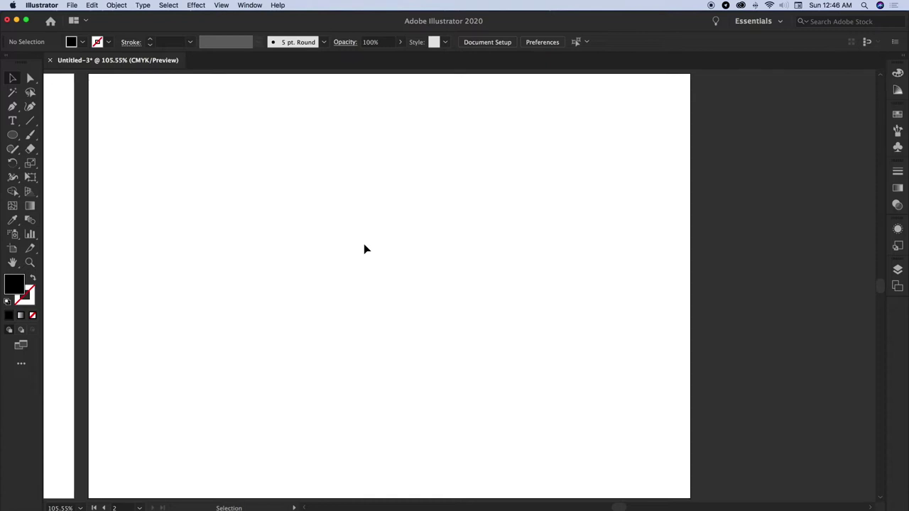
# Step: Draw a closed ten-point polygon of straight segments with the Pen tool on the second artboard, starting at about X 116 pt, Y 80 pt
pyautogui.click(12, 107)
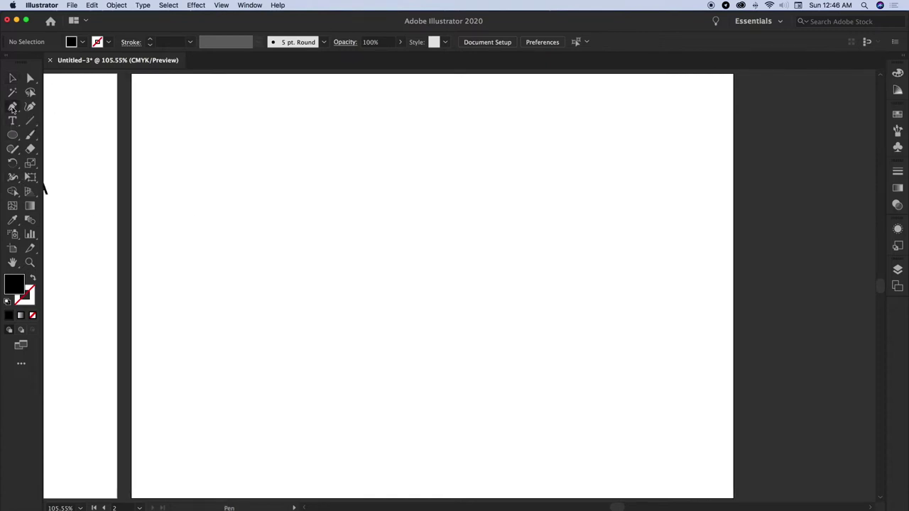
pyautogui.click(214, 131)
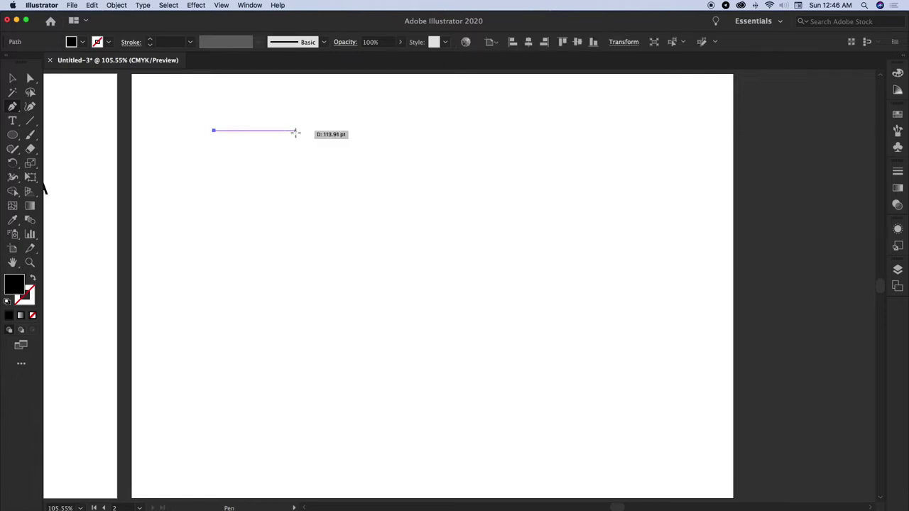
pyautogui.click(295, 130)
pyautogui.click(372, 130)
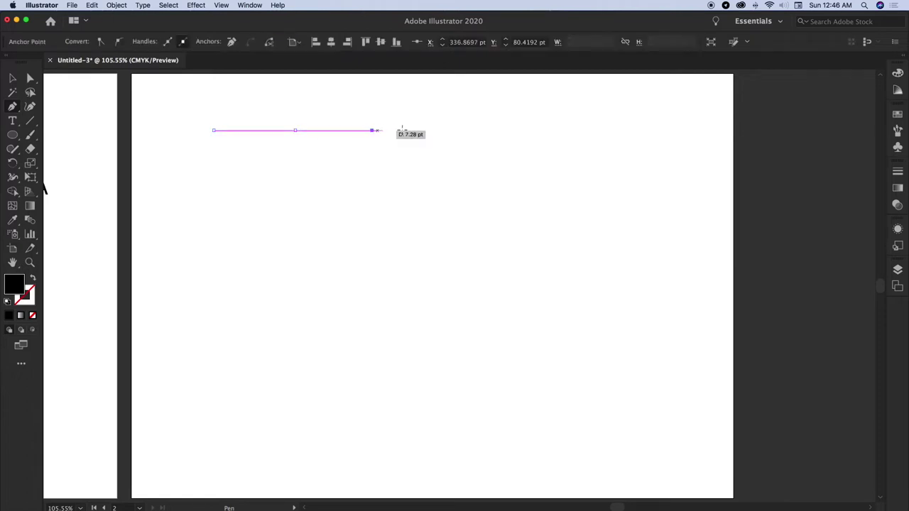
pyautogui.click(452, 130)
pyautogui.click(510, 167)
pyautogui.click(474, 255)
pyautogui.click(363, 260)
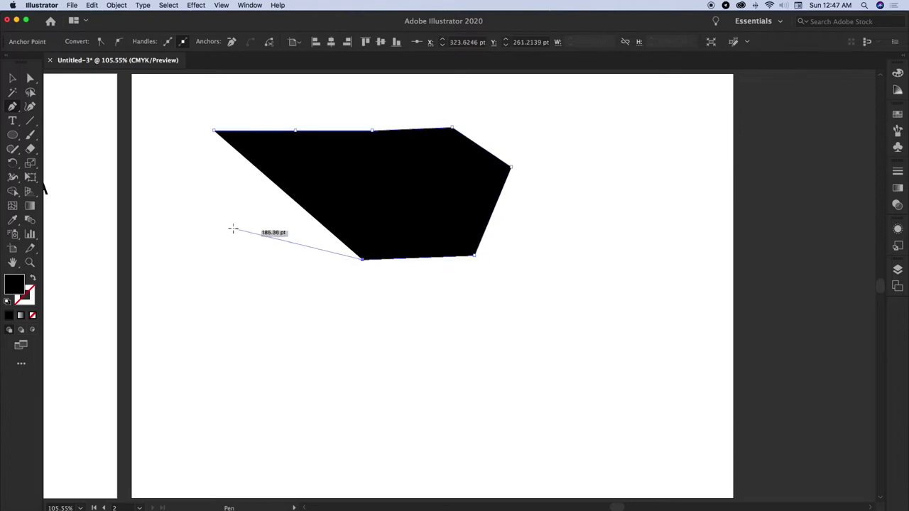
pyautogui.click(233, 229)
pyautogui.click(237, 176)
pyautogui.click(221, 147)
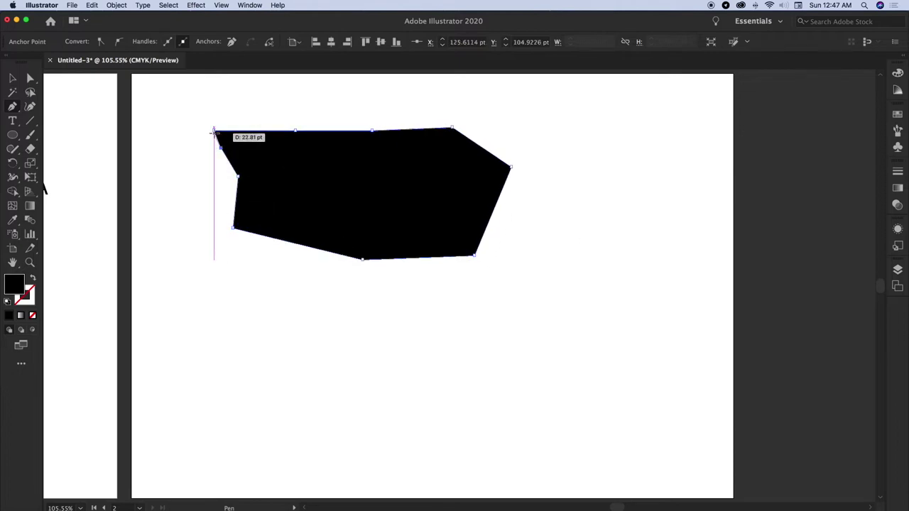
pyautogui.click(213, 131)
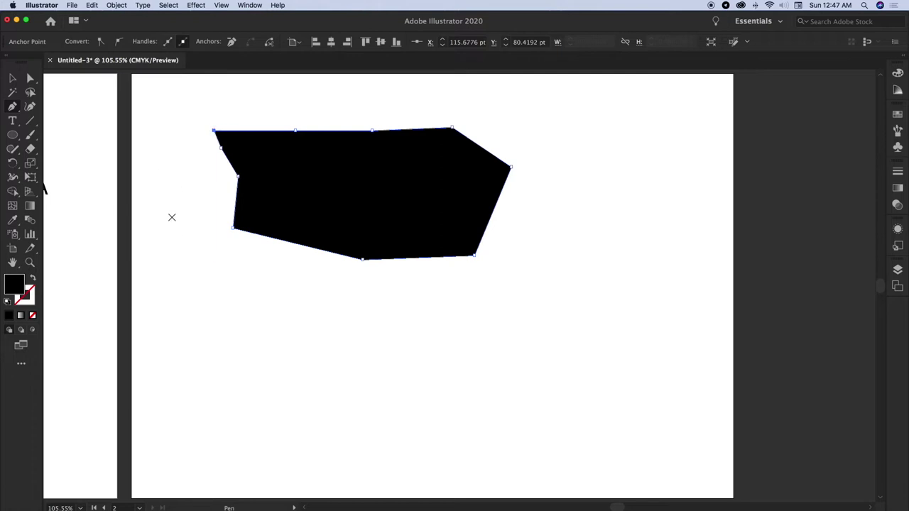
# Step: Draw an open winding path of curved segments below the polygon, ending at about X 369 pt, Y 488 pt, and deselect it
pyautogui.click(223, 318)
pyautogui.click(272, 328)
pyautogui.moveTo(348, 315); pyautogui.dragTo(517, 346)
pyautogui.moveTo(412, 386); pyautogui.dragTo(340, 421)
pyautogui.moveTo(395, 423); pyautogui.dragTo(448, 414)
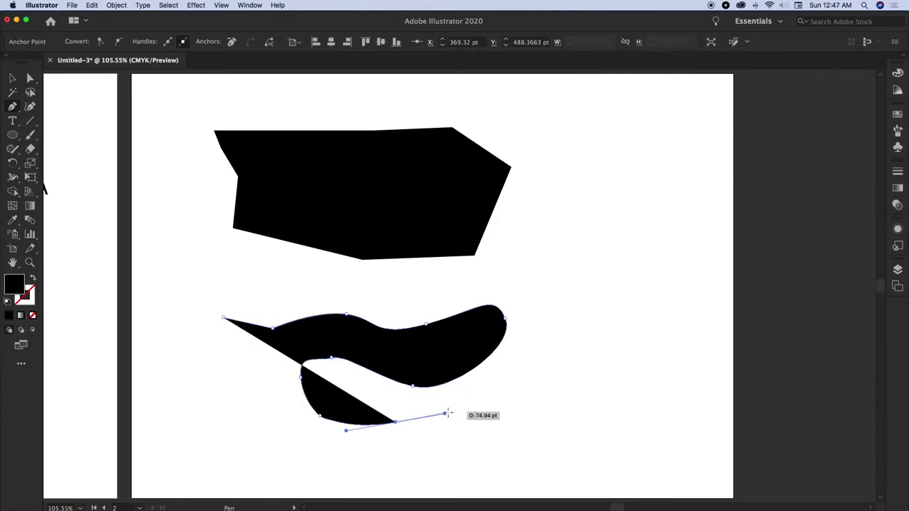
pyautogui.moveTo(448, 413); pyautogui.dragTo(447, 414)
pyautogui.press('v')
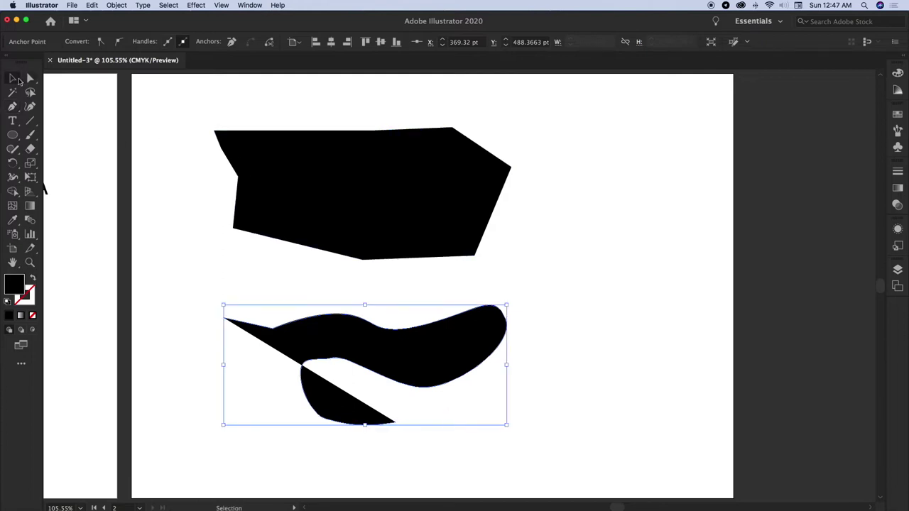
pyautogui.click(193, 282)
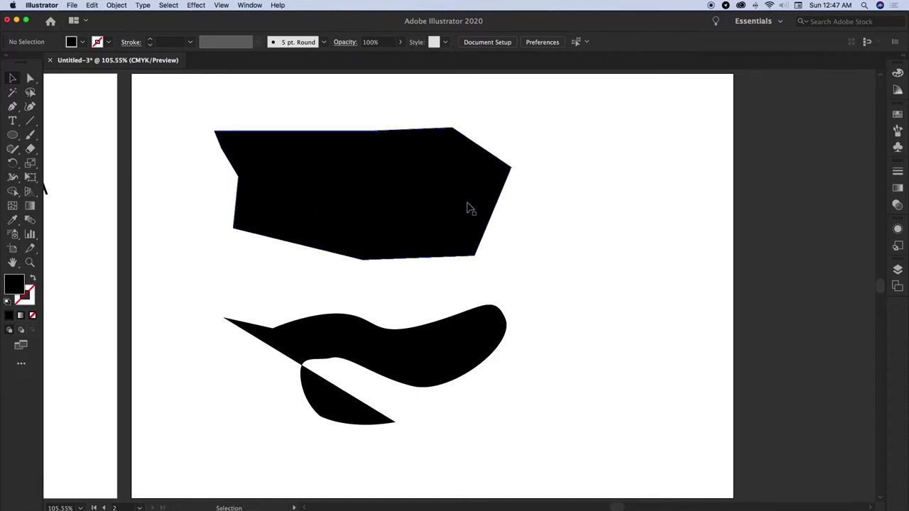
# Step: Delete both the polygon and the curved shape from the second artboard
pyautogui.click(414, 217)
pyautogui.keyDown('shift'); pyautogui.click(379, 365); pyautogui.keyUp('shift')
pyautogui.press('Delete')
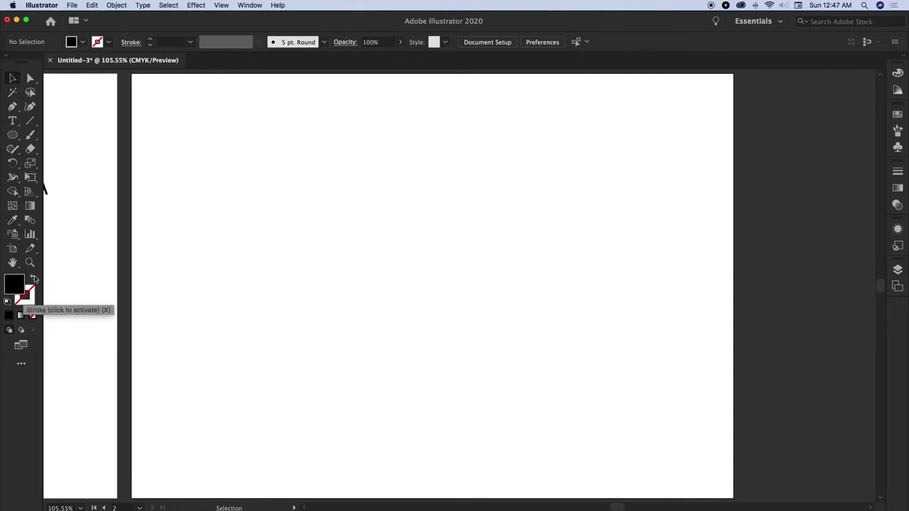
# Step: Draw an open S-shaped curve with the Pen tool on the second artboard, ending at about X 551 pt, Y 294 pt
pyautogui.click(14, 107)
pyautogui.click(285, 158)
pyautogui.moveTo(442, 183); pyautogui.dragTo(464, 255)
pyautogui.moveTo(525, 284); pyautogui.dragTo(467, 282)
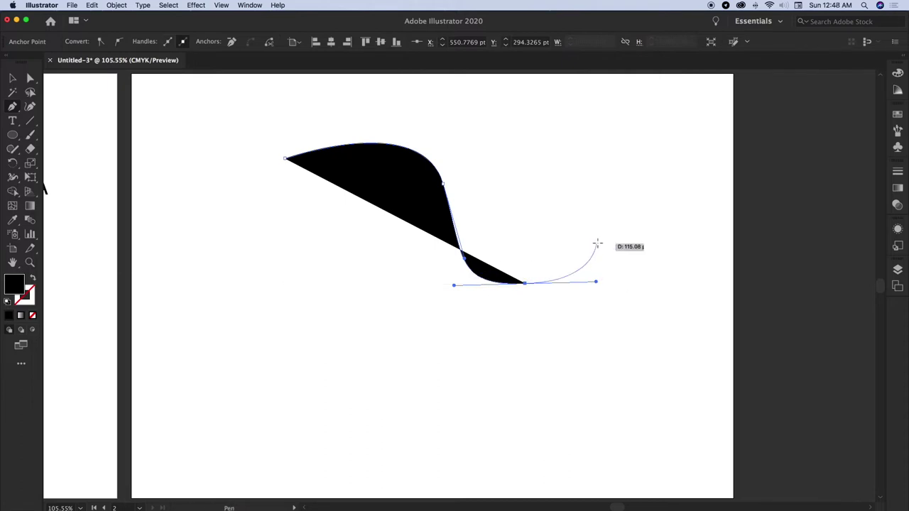
pyautogui.press('v')
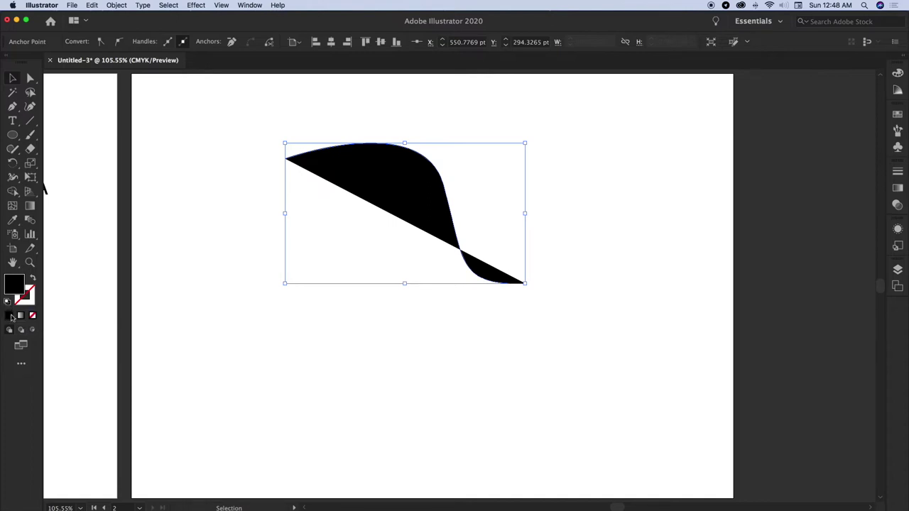
# Step: Apply the default white fill and black stroke to the S-shaped curve and deselect it
pyautogui.click(376, 177)
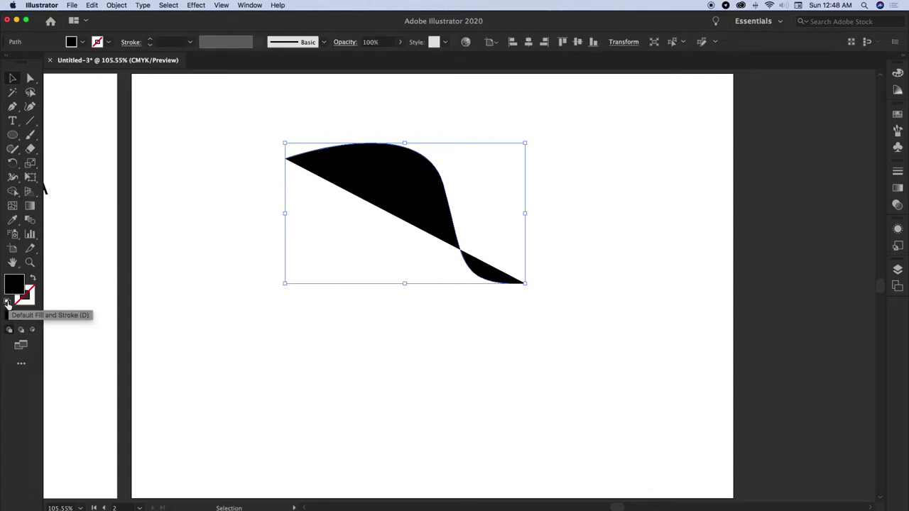
pyautogui.click(7, 304)
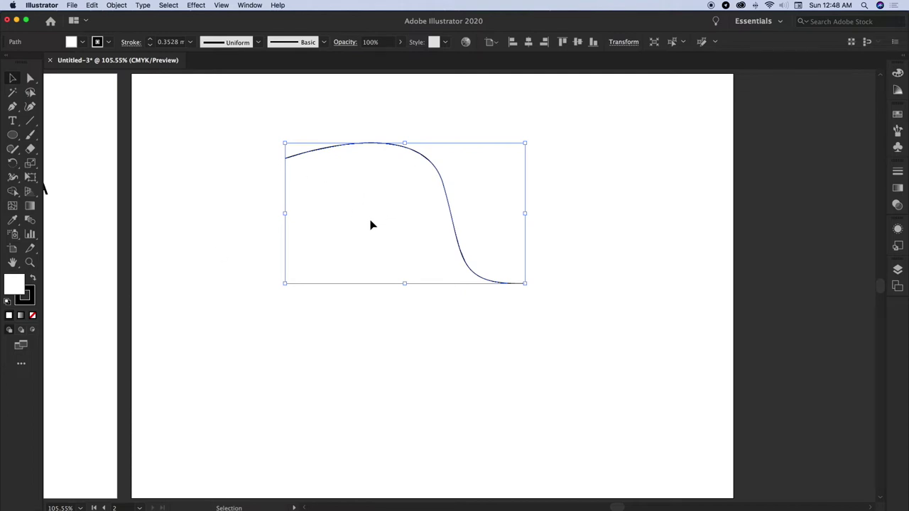
pyautogui.click(201, 213)
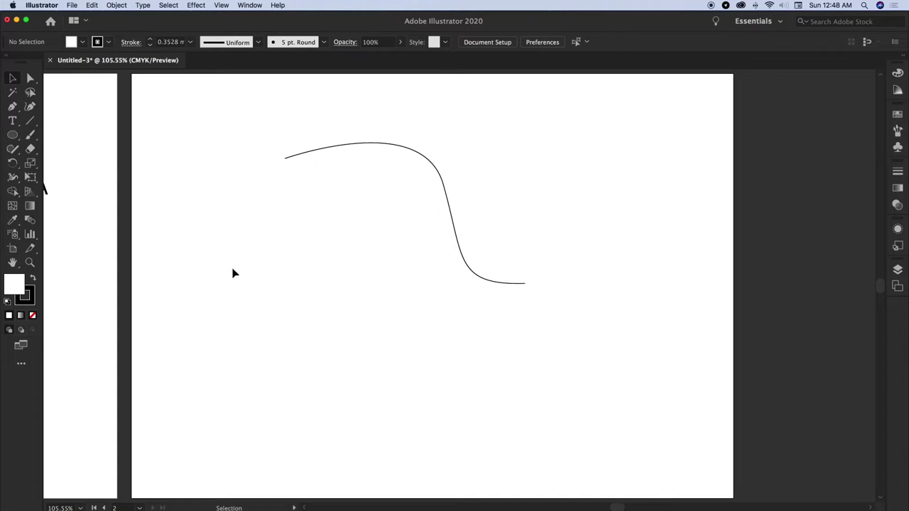
# Step: Move the curve past the artboard's edge to check its white fill, return it to the artboard and deselect it
pyautogui.click(385, 171)
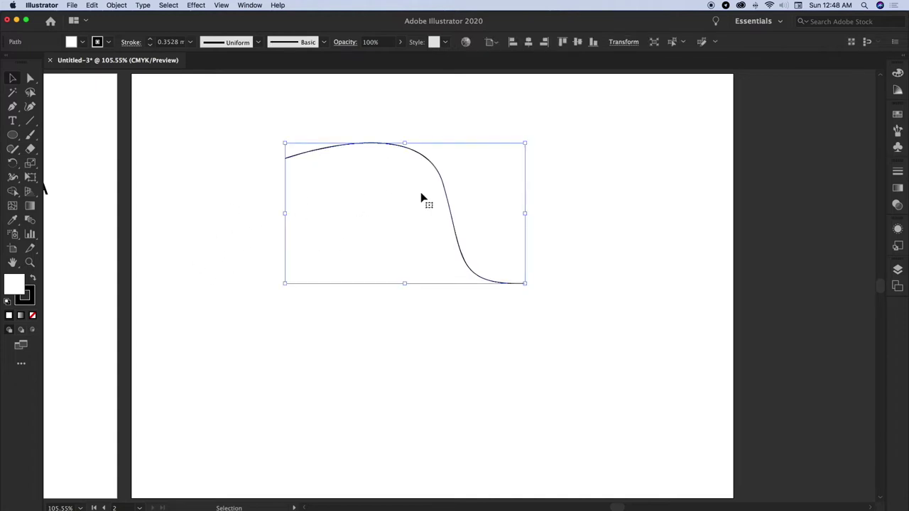
pyautogui.moveTo(399, 175); pyautogui.dragTo(804, 201)
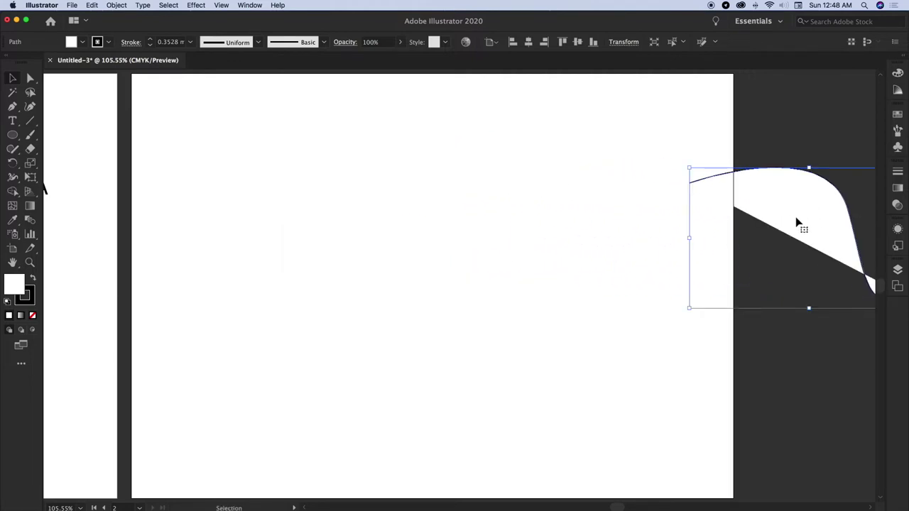
pyautogui.moveTo(774, 207); pyautogui.dragTo(347, 235)
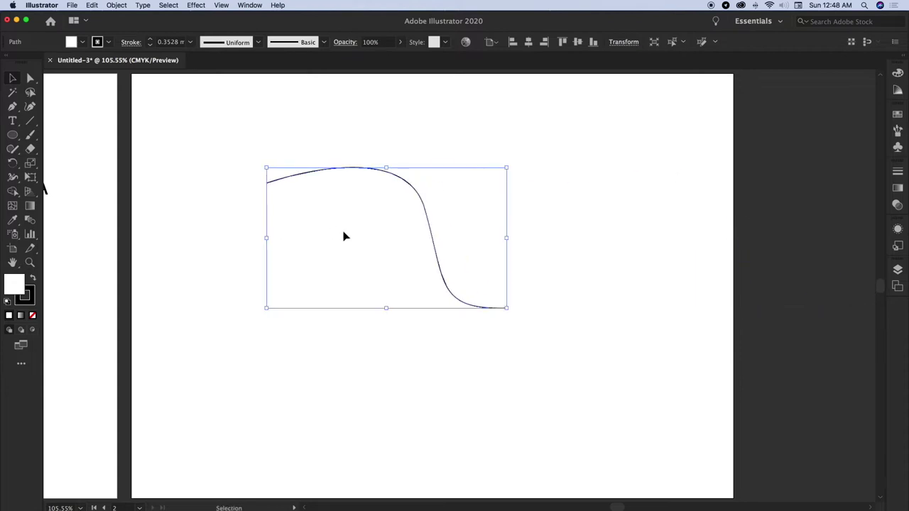
pyautogui.click(388, 128)
# Step: Fill the S-shaped curve with blue 456ADD
pyautogui.click(359, 210)
pyautogui.doubleClick(18, 286)
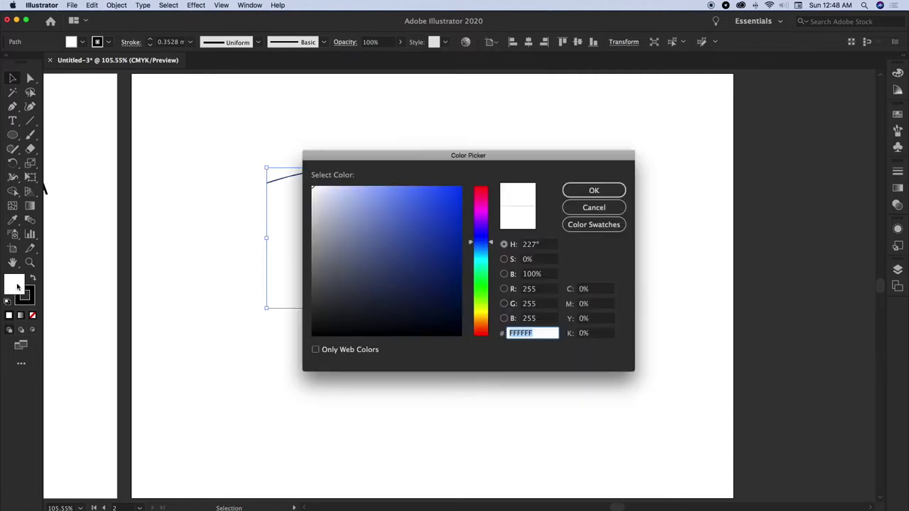
pyautogui.click(415, 206)
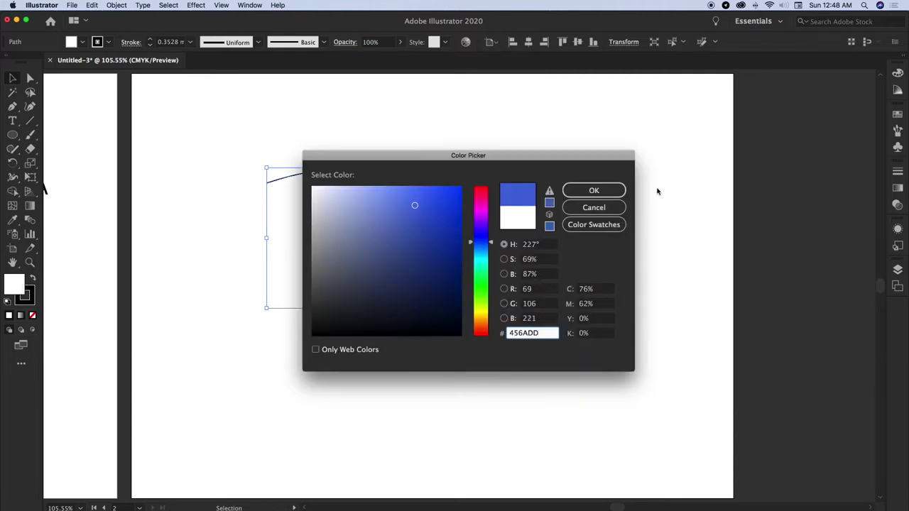
pyautogui.click(593, 191)
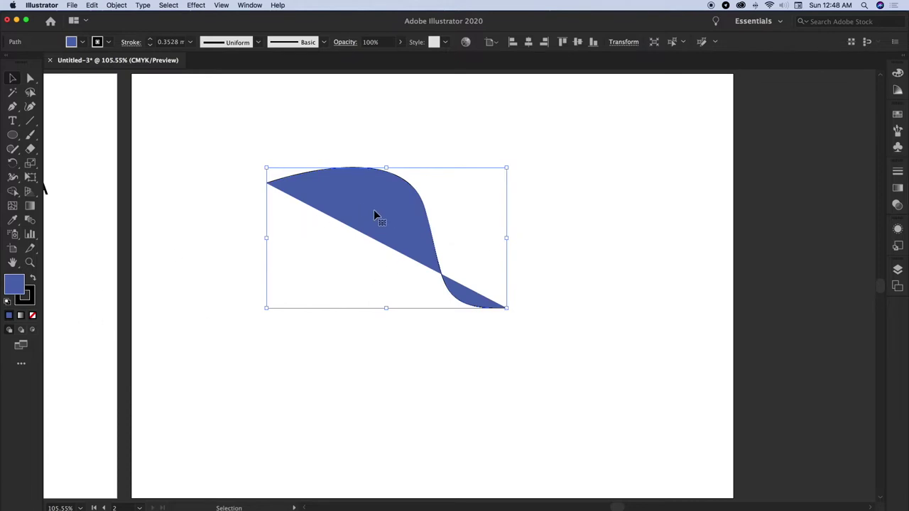
# Step: Set both the fill and the stroke of the curve to None and deselect it
pyautogui.click(33, 316)
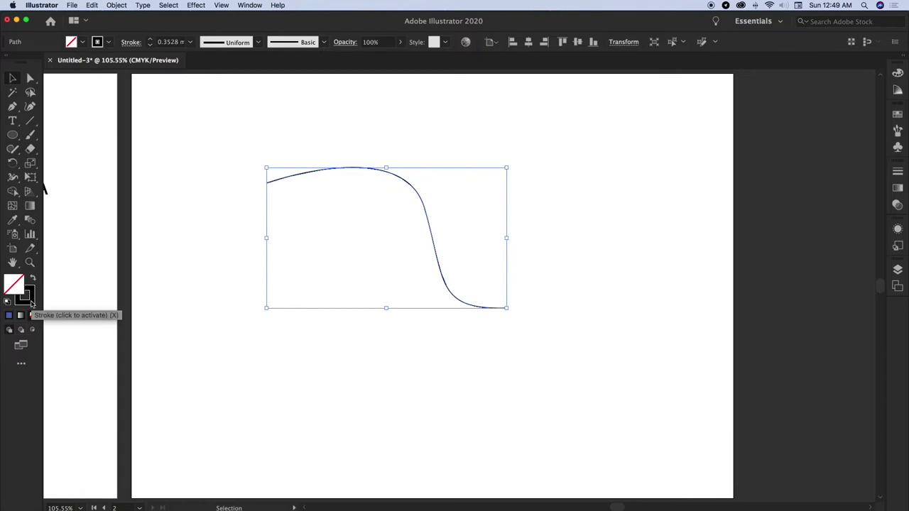
pyautogui.click(30, 303)
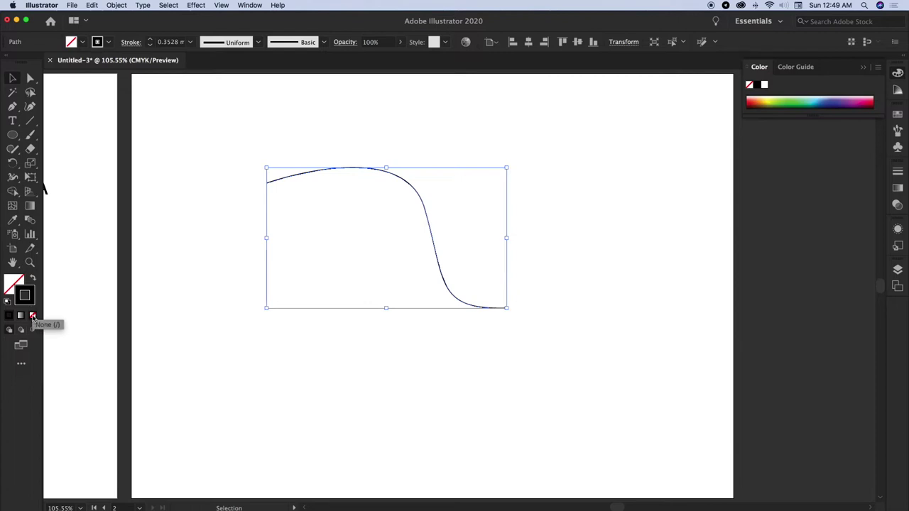
pyautogui.click(32, 316)
pyautogui.click(241, 218)
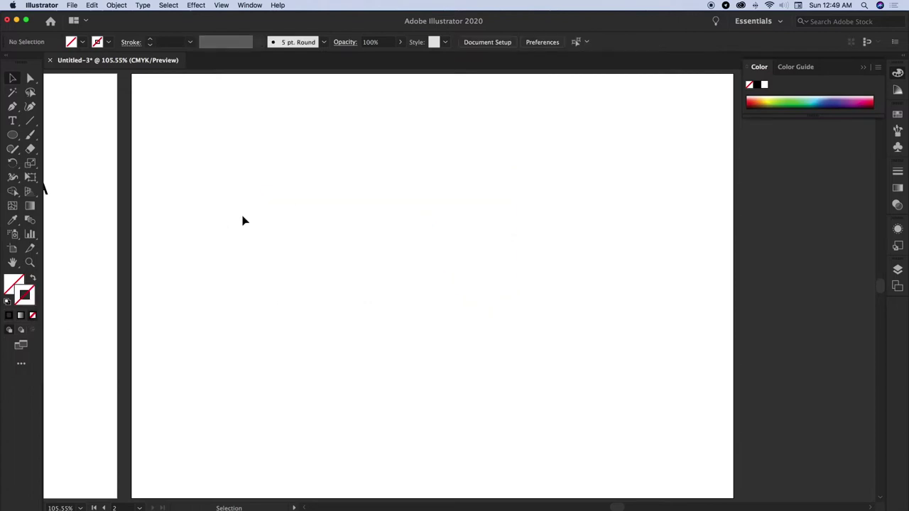
# Step: Move the invisible curve so that it extends over the artboard's right edge, and keep it selected
pyautogui.click(296, 178)
pyautogui.moveTo(294, 177); pyautogui.dragTo(724, 203)
pyautogui.click(751, 227)
pyautogui.click(747, 195)
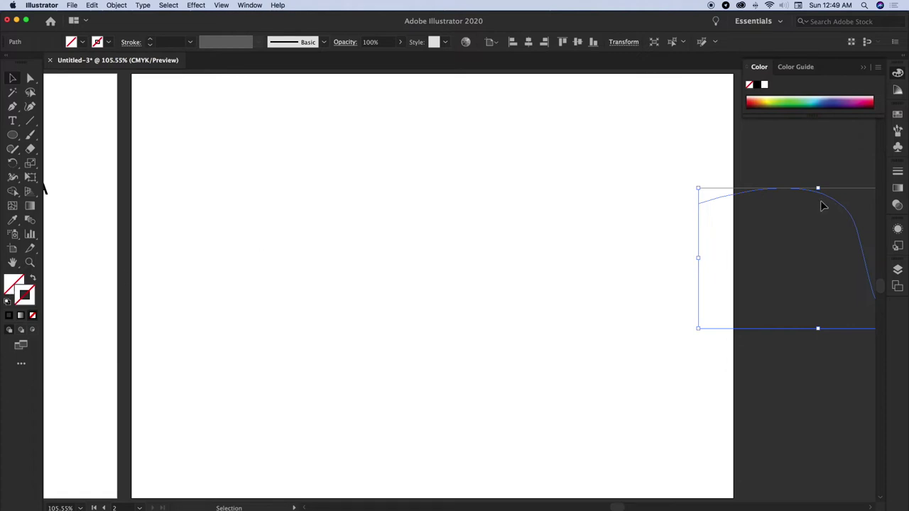
# Step: Try to give the curve a magenta stroke by choosing only a hue for the stroke colour
pyautogui.doubleClick(25, 302)
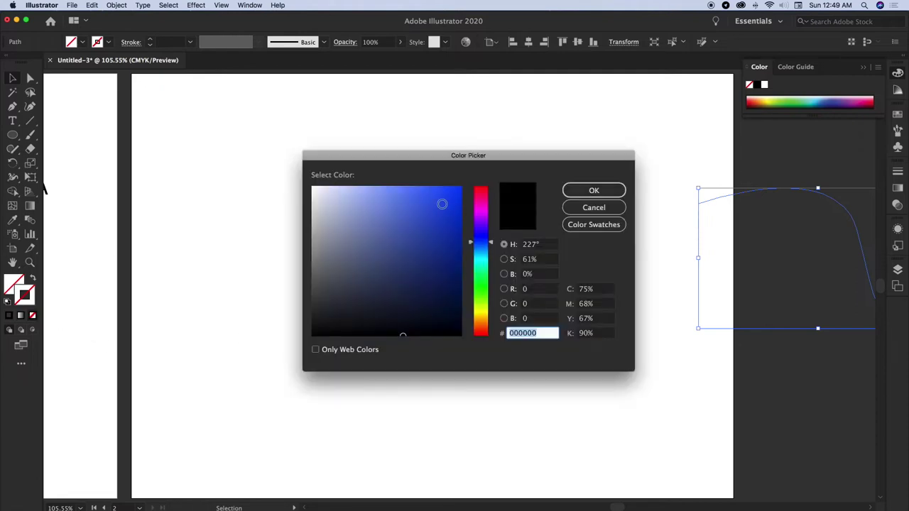
pyautogui.click(485, 205)
pyautogui.click(589, 189)
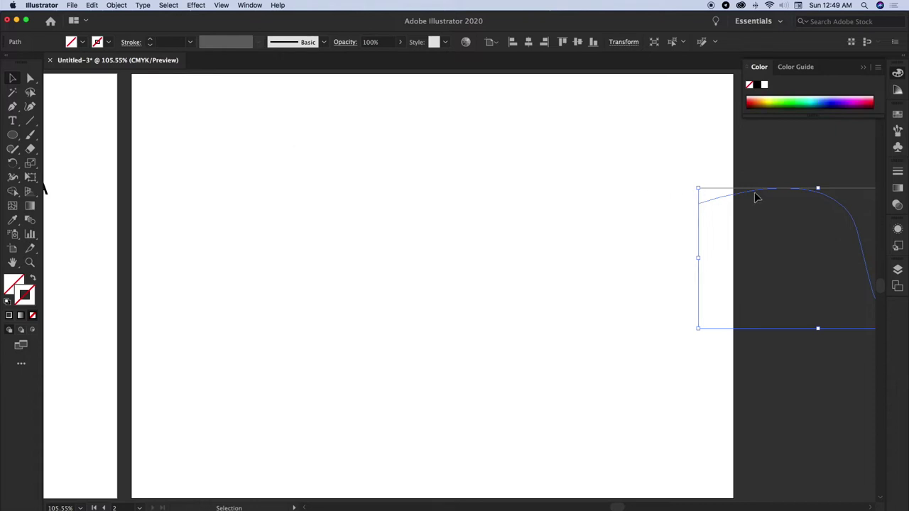
# Step: Give the curve a crimson stroke by choosing hue 340° and a strong, saturated shade of it
pyautogui.doubleClick(27, 298)
pyautogui.click(481, 195)
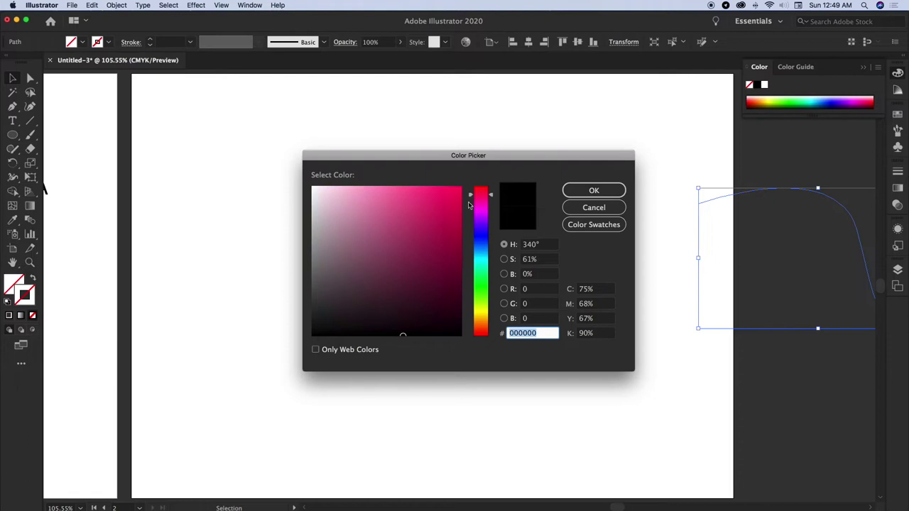
pyautogui.click(447, 214)
pyautogui.click(594, 191)
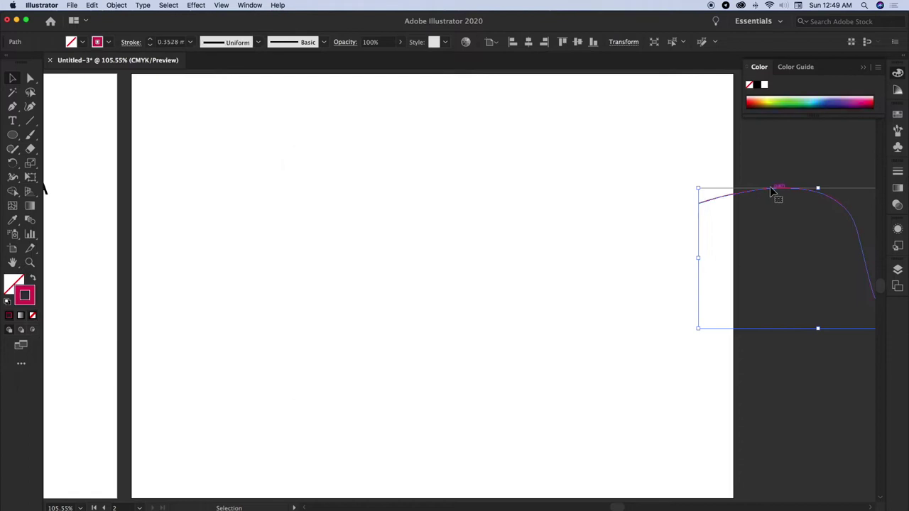
# Step: Move the crimson curve back to the middle of the artboard and raise its stroke weight to 5 mm
pyautogui.moveTo(752, 191); pyautogui.dragTo(323, 218)
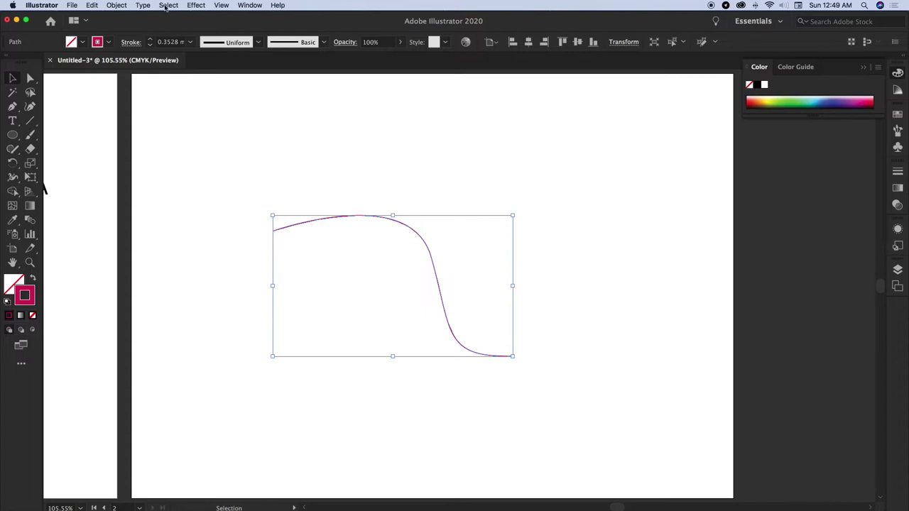
pyautogui.click(245, 6)
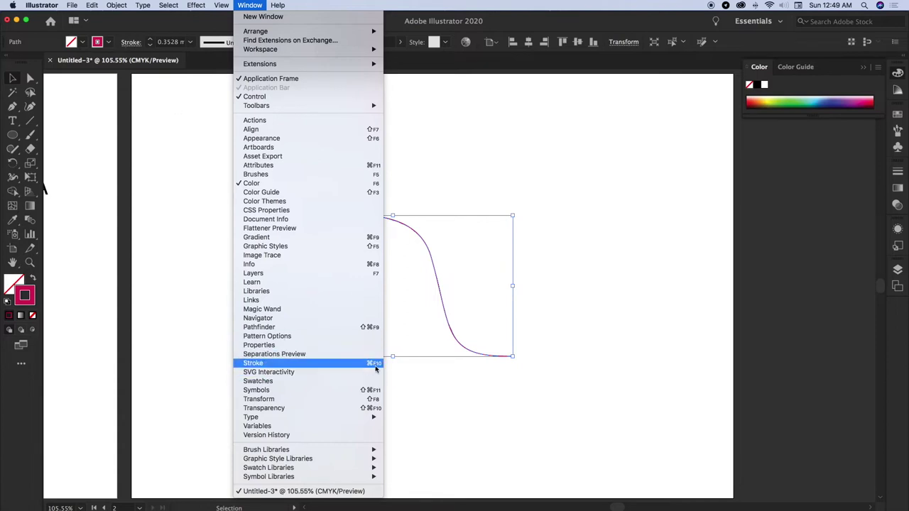
pyautogui.click(259, 365)
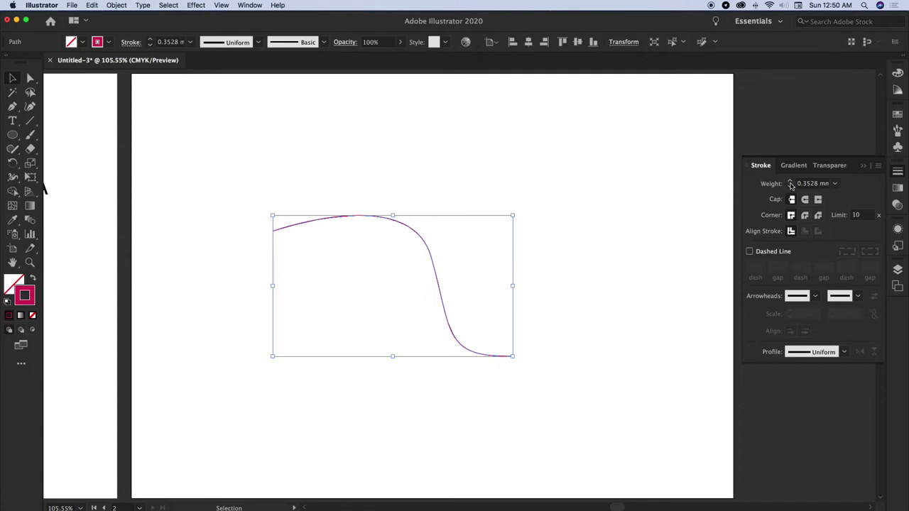
pyautogui.moveTo(791, 184); pyautogui.dragTo(791, 189)
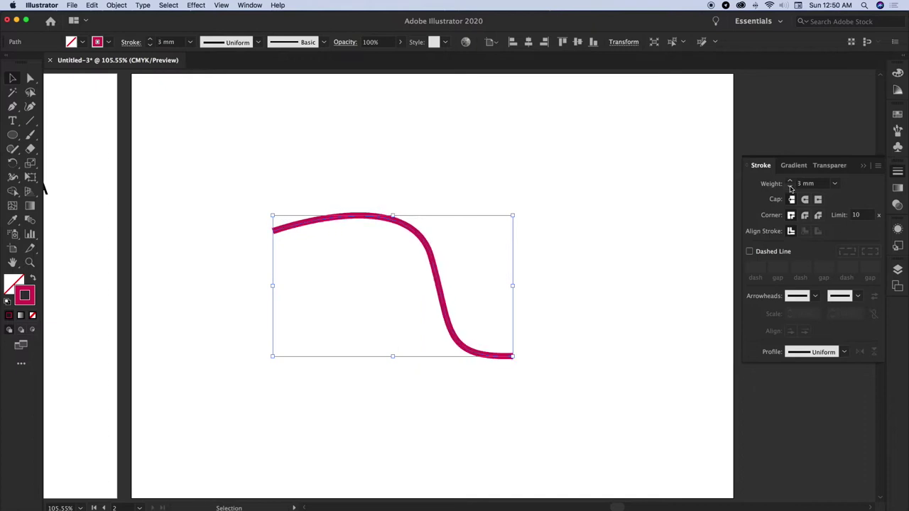
pyautogui.click(790, 182)
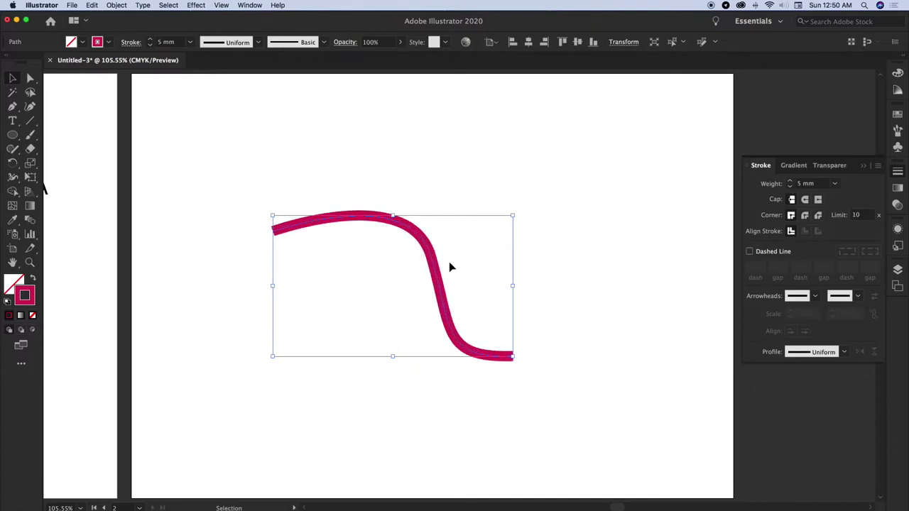
# Step: Reduce the curve's stroke weight to 1 mm and make it a dashed line with 1 mm dashes and 0.5 mm gaps
pyautogui.moveTo(789, 187); pyautogui.dragTo(790, 188)
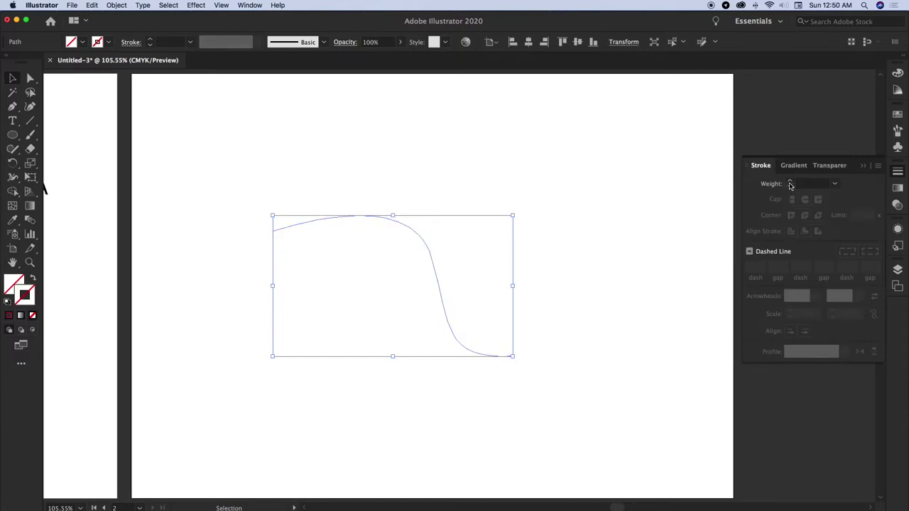
pyautogui.click(790, 182)
pyautogui.click(749, 251)
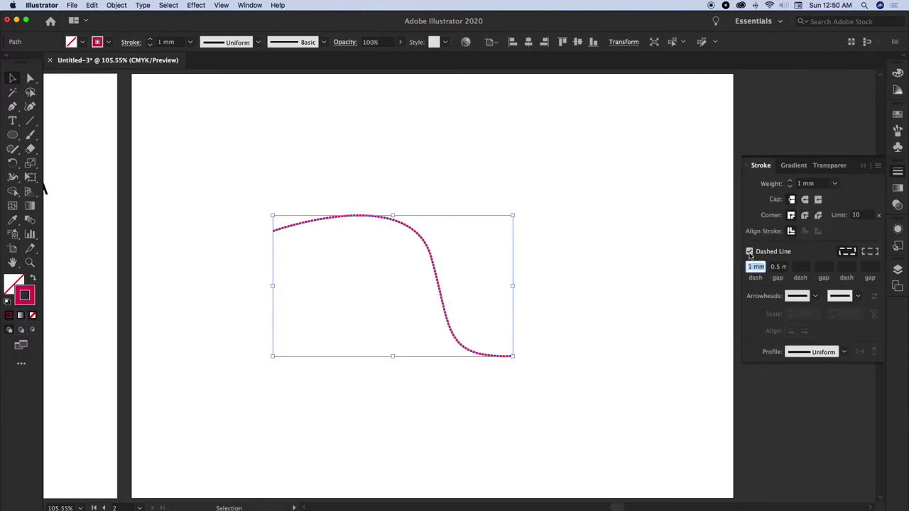
pyautogui.click(568, 263)
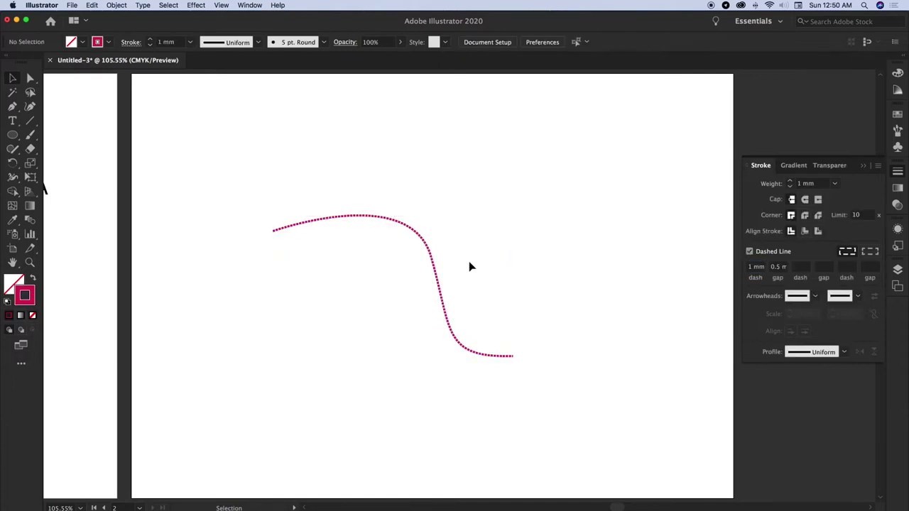
pyautogui.click(750, 252)
pyautogui.click(750, 251)
# Step: Select the dashed curve and give it a strong blue fill with hue 227°
pyautogui.click(392, 206)
pyautogui.click(384, 218)
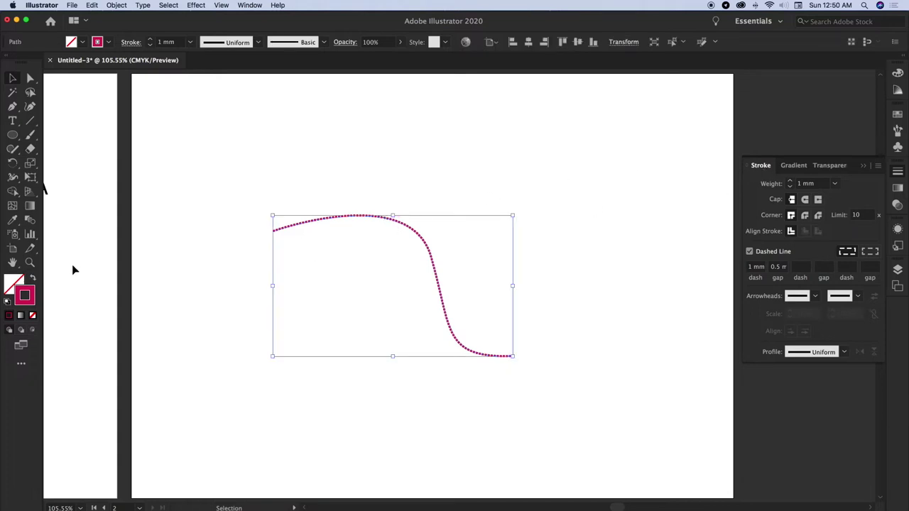
pyautogui.doubleClick(11, 286)
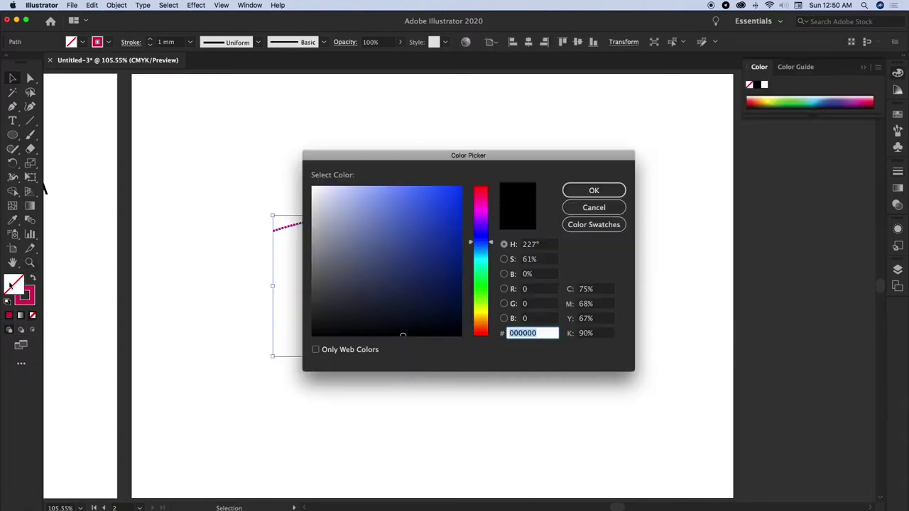
pyautogui.click(438, 198)
pyautogui.click(594, 191)
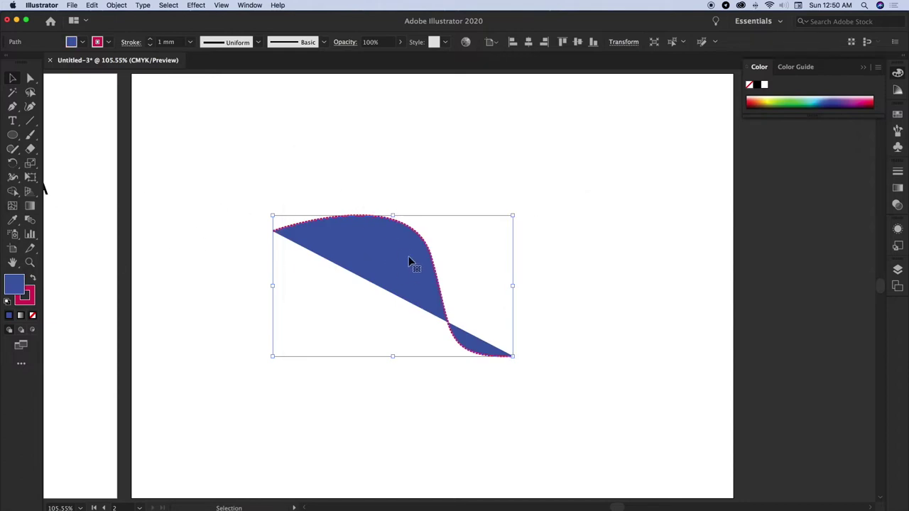
# Step: Delete the blue-filled curve and reset the fill and stroke to the default white and black
pyautogui.press('Delete')
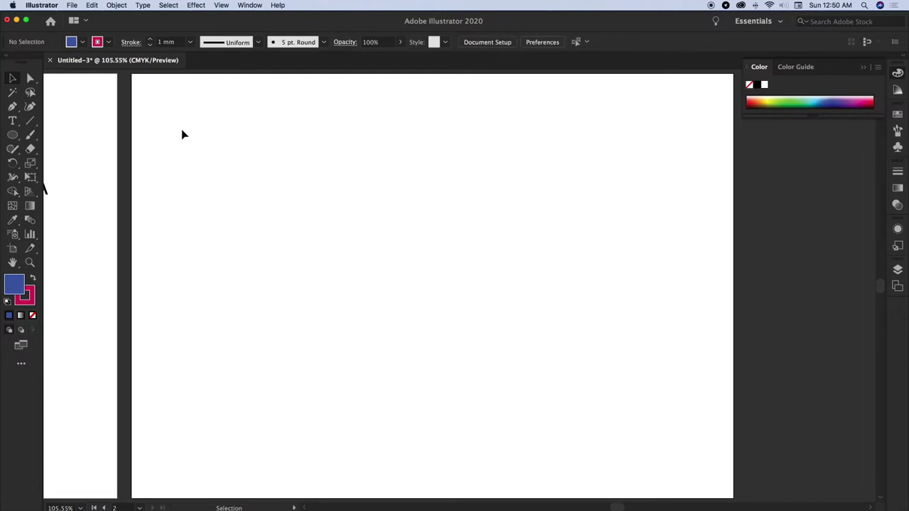
pyautogui.click(12, 108)
pyautogui.click(8, 302)
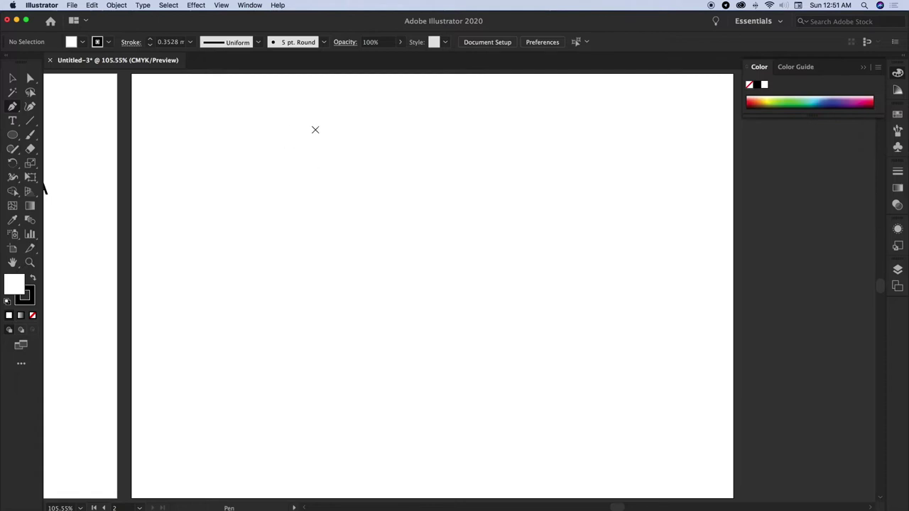
# Step: Draw a closed, irregular straight-sided shape with nine anchor points across the artboard's upper half using the Pen tool
pyautogui.click(213, 147)
pyautogui.click(330, 147)
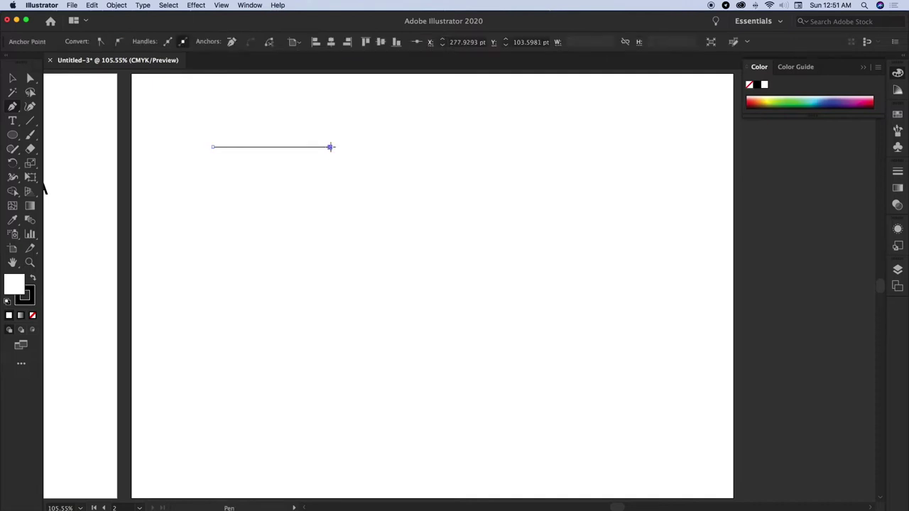
pyautogui.click(346, 197)
pyautogui.click(451, 211)
pyautogui.click(571, 175)
pyautogui.click(584, 250)
pyautogui.click(468, 261)
pyautogui.click(248, 255)
pyautogui.click(224, 203)
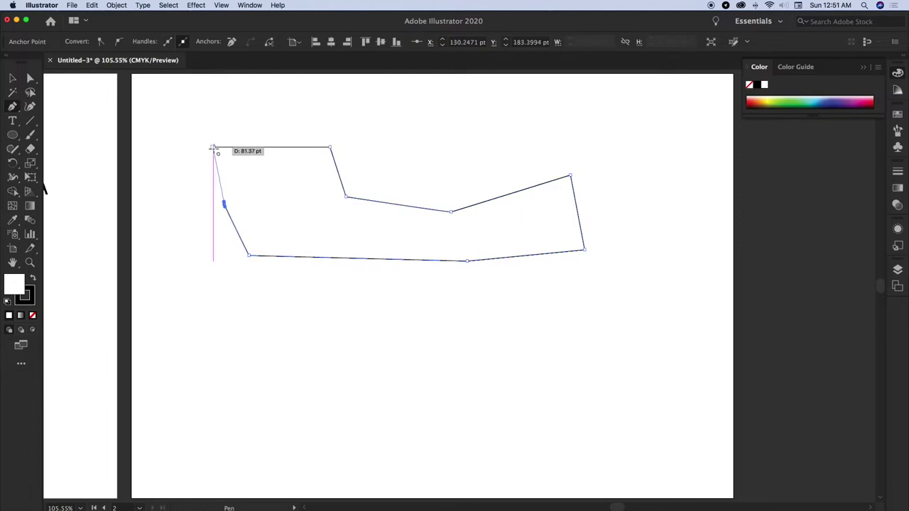
pyautogui.click(213, 148)
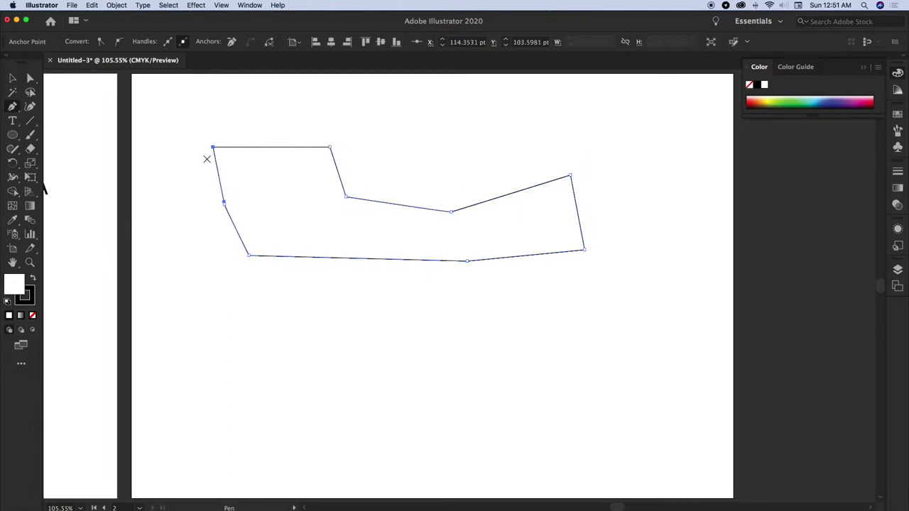
# Step: Set the nine-point shape's fill to blue 164BF4, and delete the whole shape
pyautogui.doubleClick(14, 285)
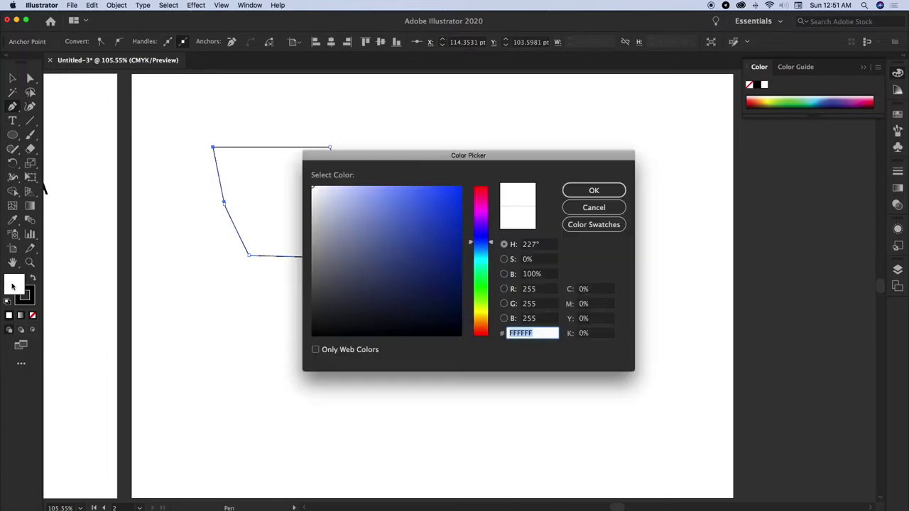
pyautogui.click(448, 192)
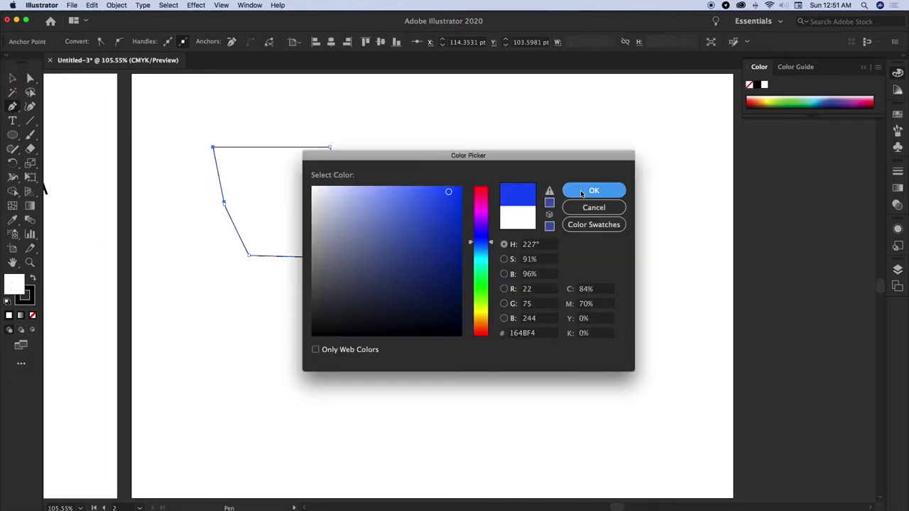
pyautogui.click(594, 190)
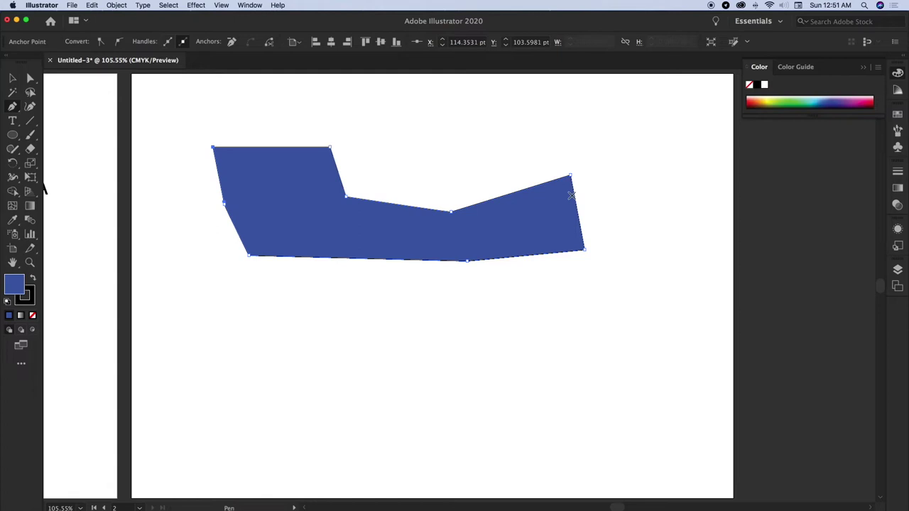
pyautogui.press('Delete')
pyautogui.press('Delete')
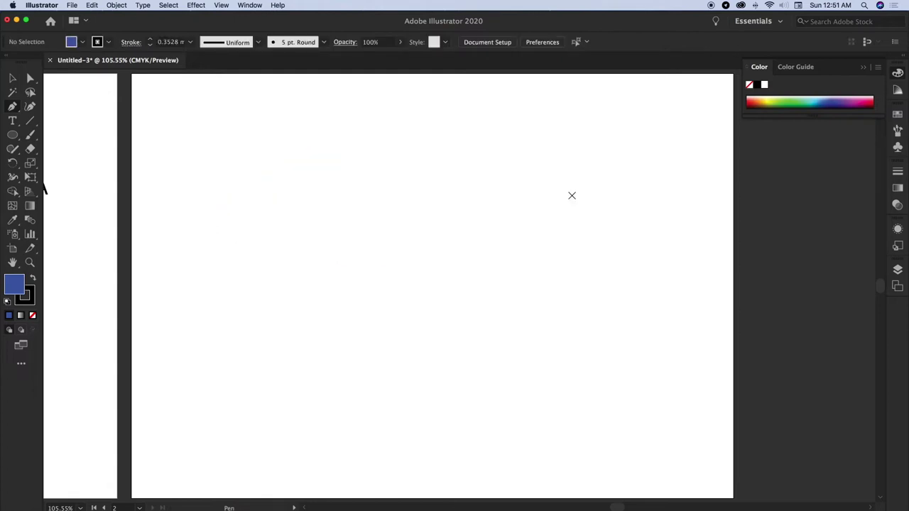
# Step: Draw a closed, blue-filled boat hull with seven straight-line anchor points in the artboard's upper half using the Pen tool
pyautogui.click(12, 107)
pyautogui.click(225, 159)
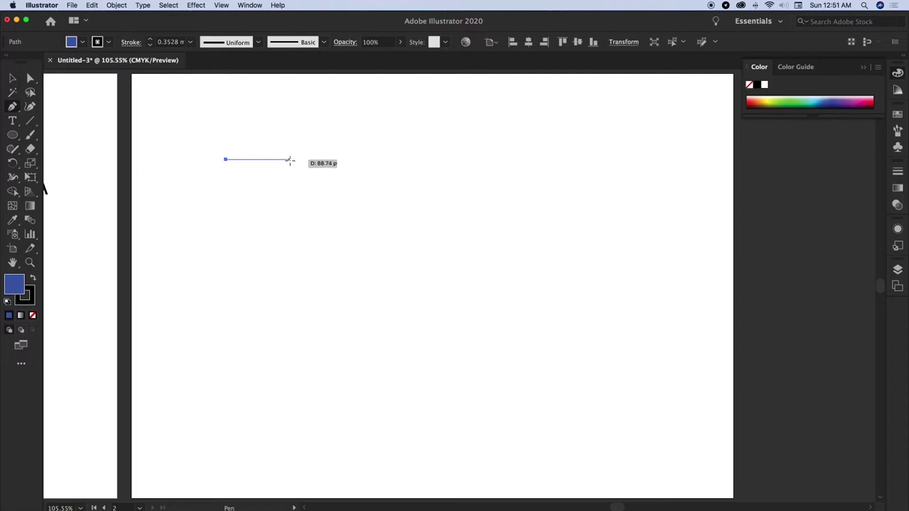
pyautogui.click(290, 159)
pyautogui.click(310, 179)
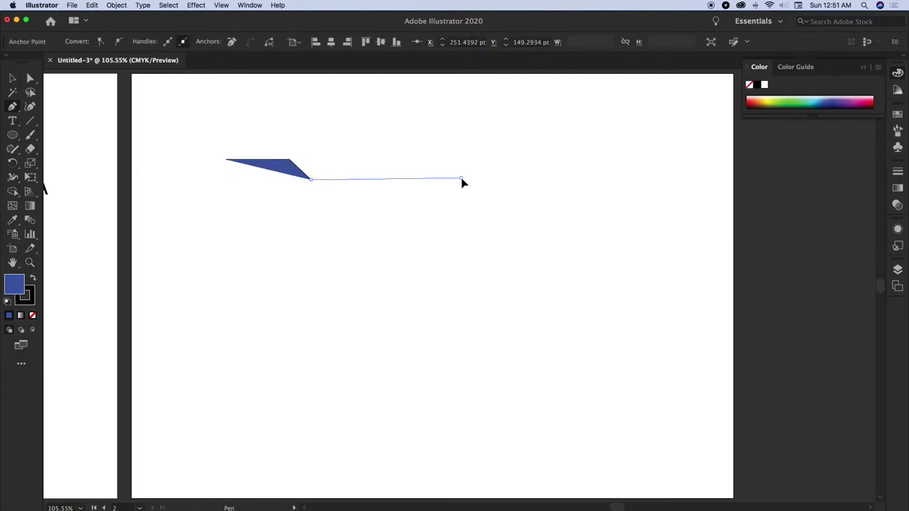
pyautogui.click(461, 178)
pyautogui.click(568, 157)
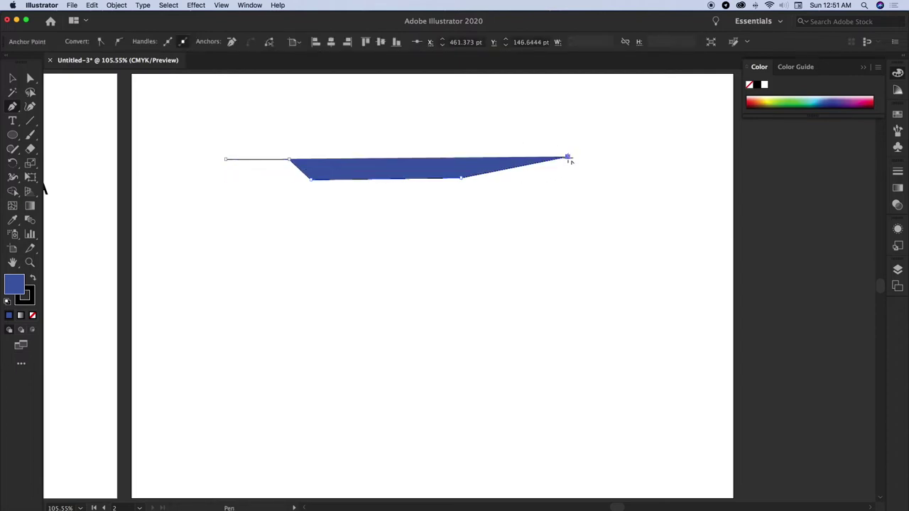
pyautogui.click(483, 238)
pyautogui.click(275, 240)
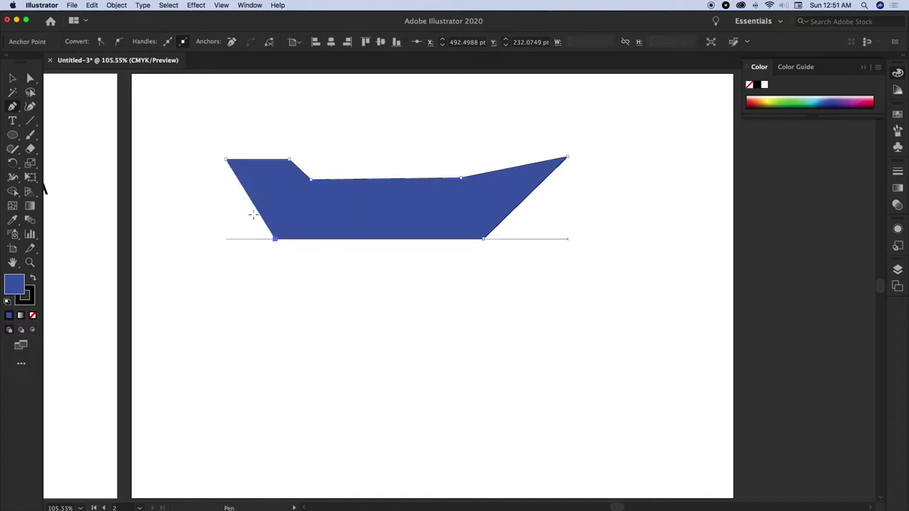
pyautogui.click(225, 160)
pyautogui.click(17, 79)
pyautogui.click(14, 107)
pyautogui.click(229, 314)
pyautogui.click(373, 314)
pyautogui.click(426, 345)
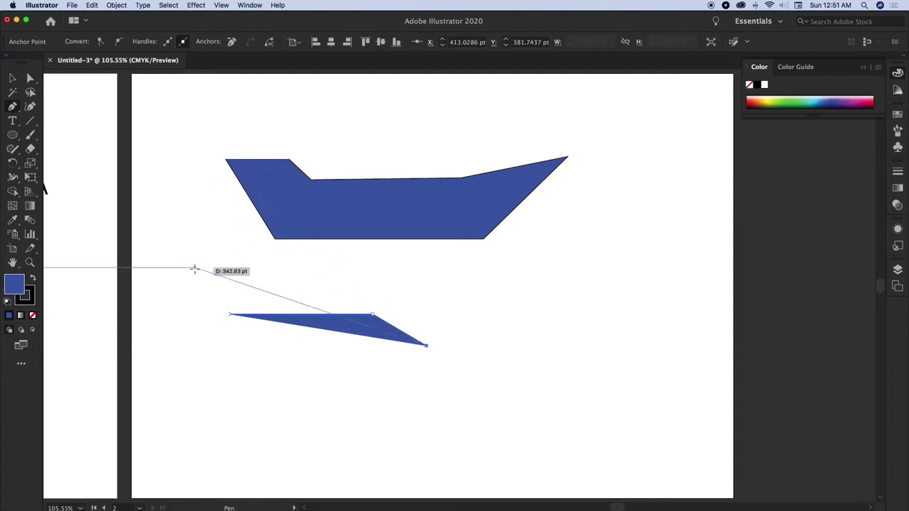
pyautogui.press('BackSpace')
pyautogui.press('BackSpace')
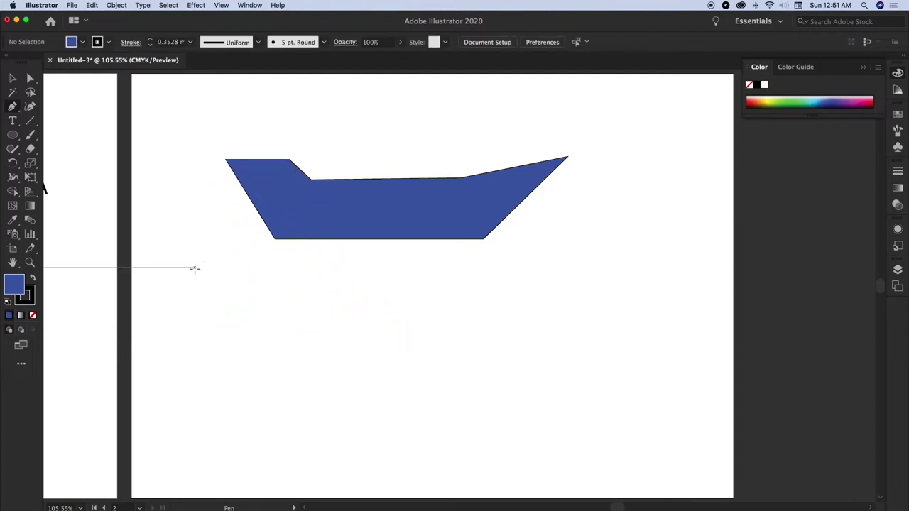
# Step: Move the boat hull straight up, close to the artboard's top edge, and deselect it
pyautogui.click(11, 80)
pyautogui.click(299, 200)
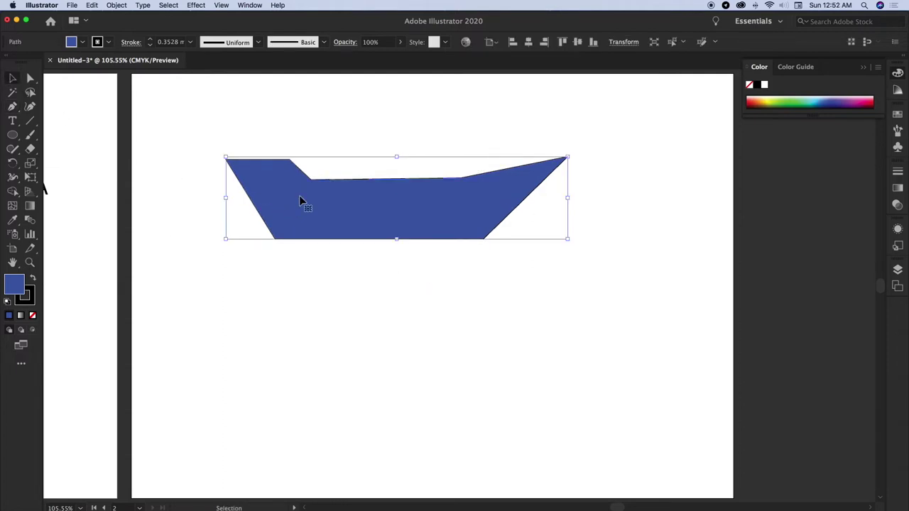
pyautogui.moveTo(299, 200); pyautogui.dragTo(301, 152)
pyautogui.click(240, 225)
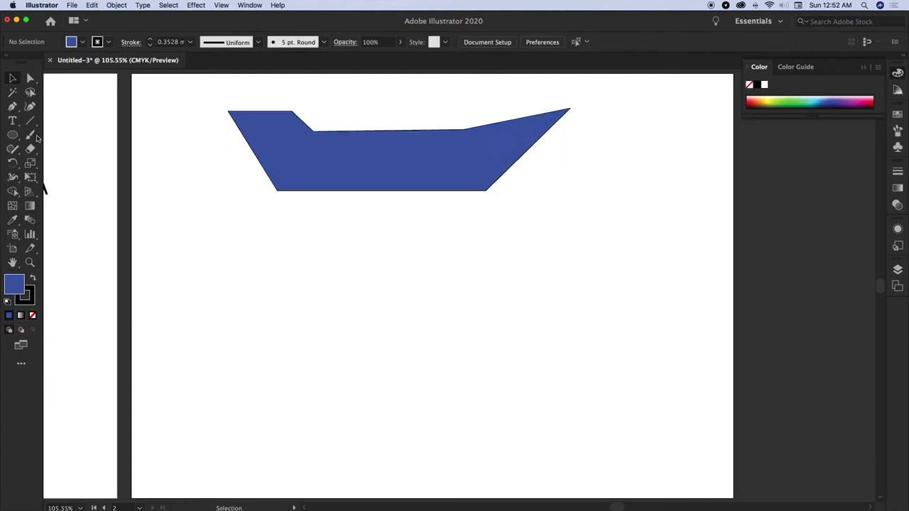
# Step: Draw an open, shallow arch below the hull from three Pen tool anchors, the middle one smooth with horizontal handles, and deselect it
pyautogui.click(13, 108)
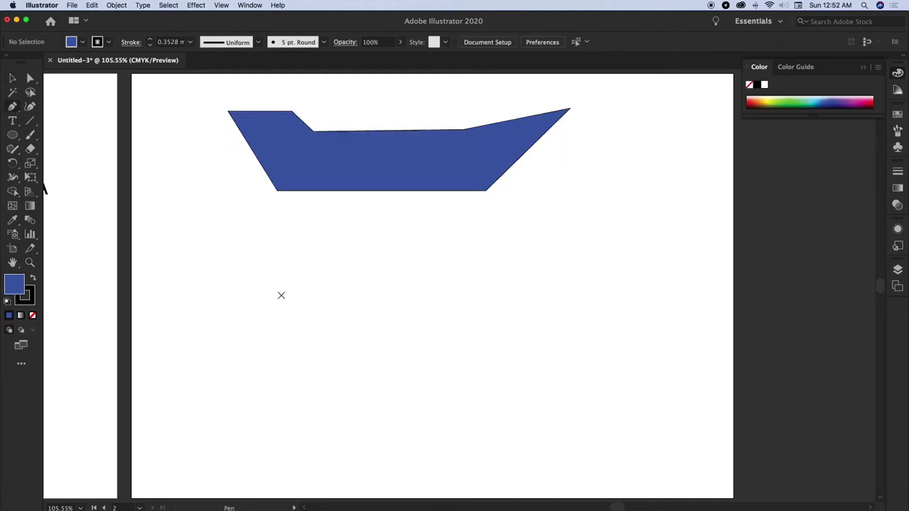
pyautogui.click(216, 293)
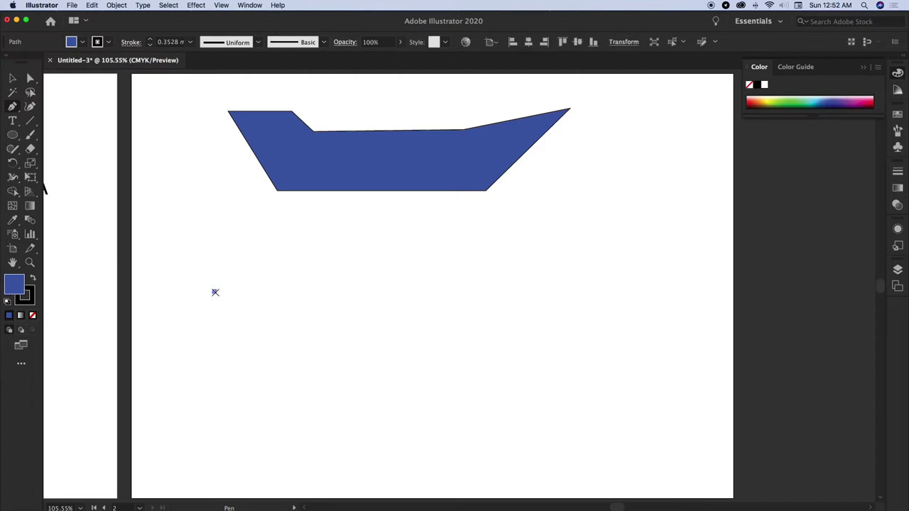
pyautogui.click(284, 276)
pyautogui.moveTo(284, 276); pyautogui.dragTo(338, 278)
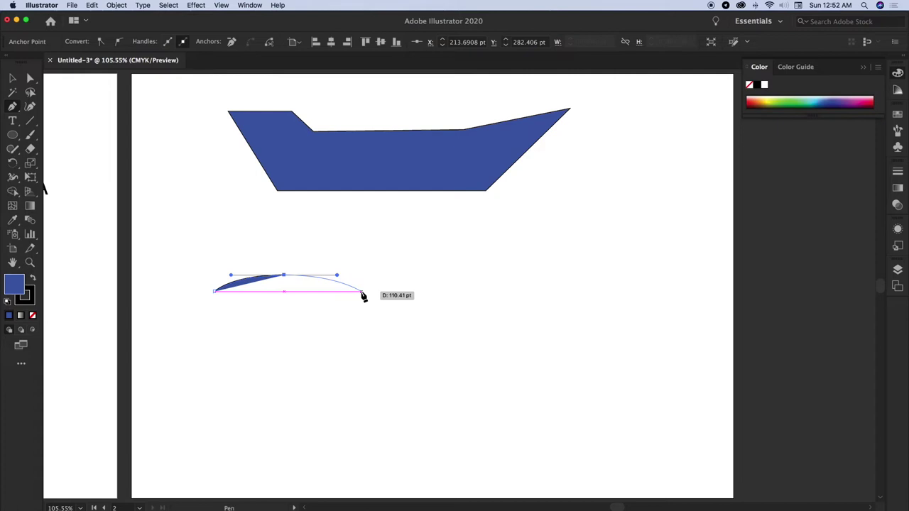
pyautogui.click(362, 291)
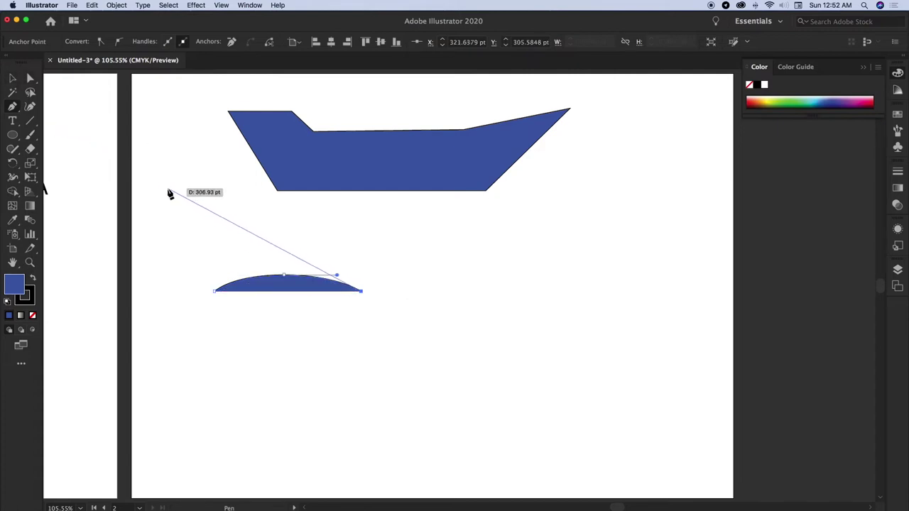
pyautogui.press('v')
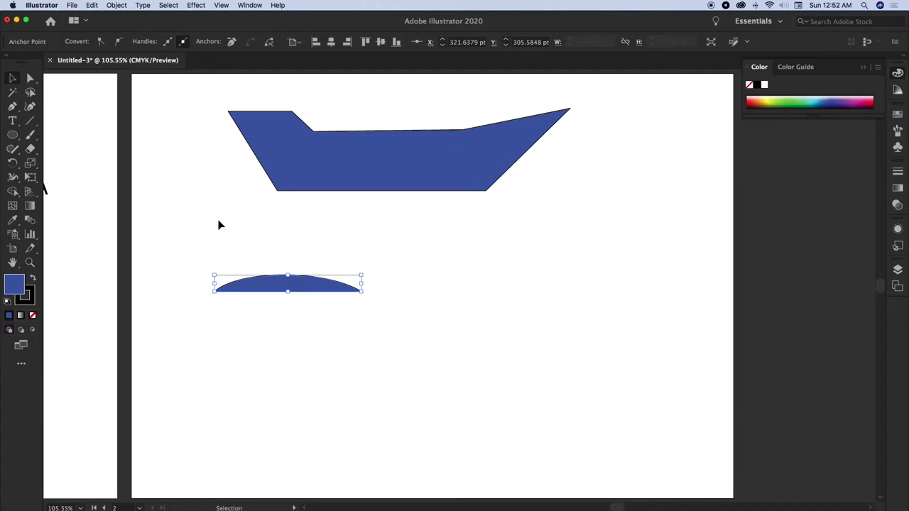
pyautogui.press('super+shift+a')
# Step: Examine the anchor points and handles of the boat hull and the arch individually with the Direct Selection tool
pyautogui.press('p')
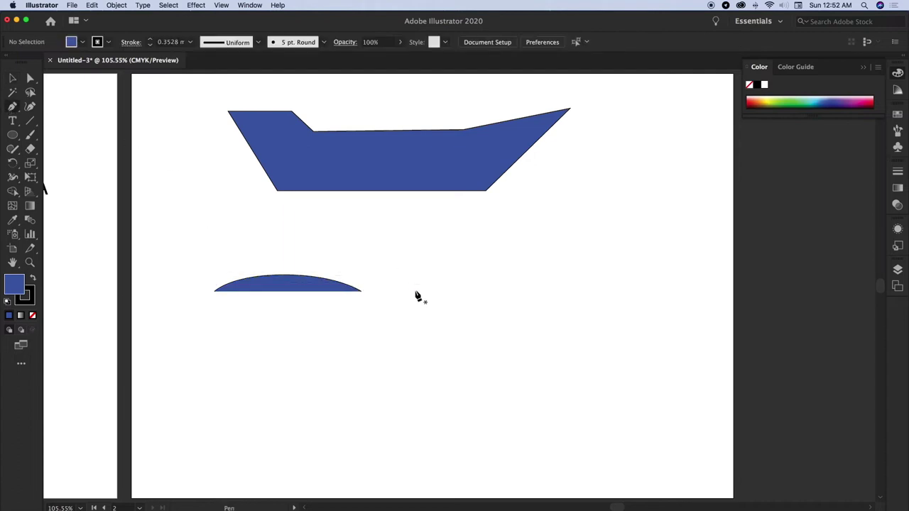
pyautogui.click(13, 79)
pyautogui.click(302, 287)
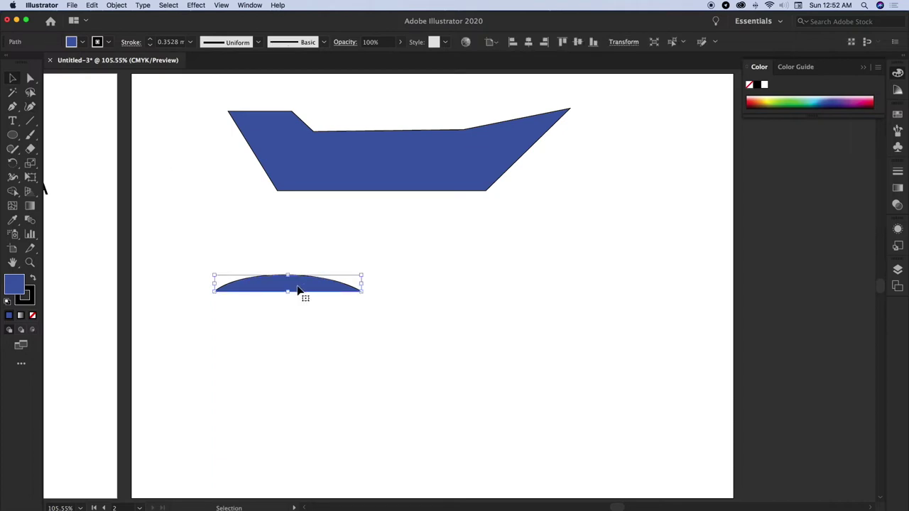
pyautogui.click(29, 78)
pyautogui.moveTo(259, 181); pyautogui.dragTo(290, 201)
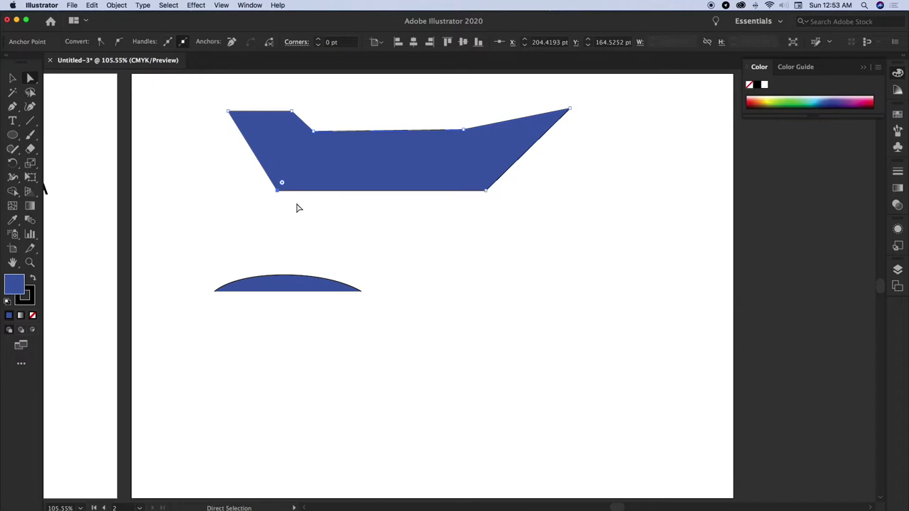
pyautogui.click(284, 201)
pyautogui.click(279, 191)
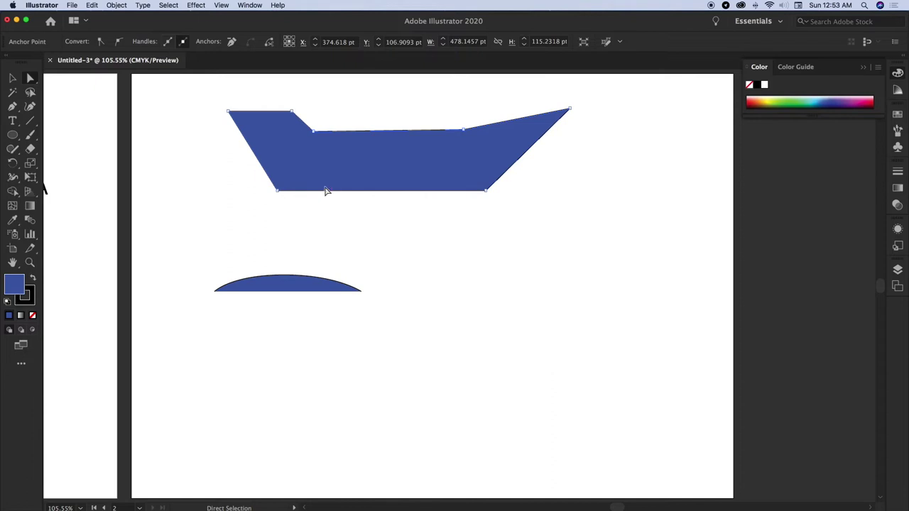
pyautogui.click(333, 240)
pyautogui.click(305, 286)
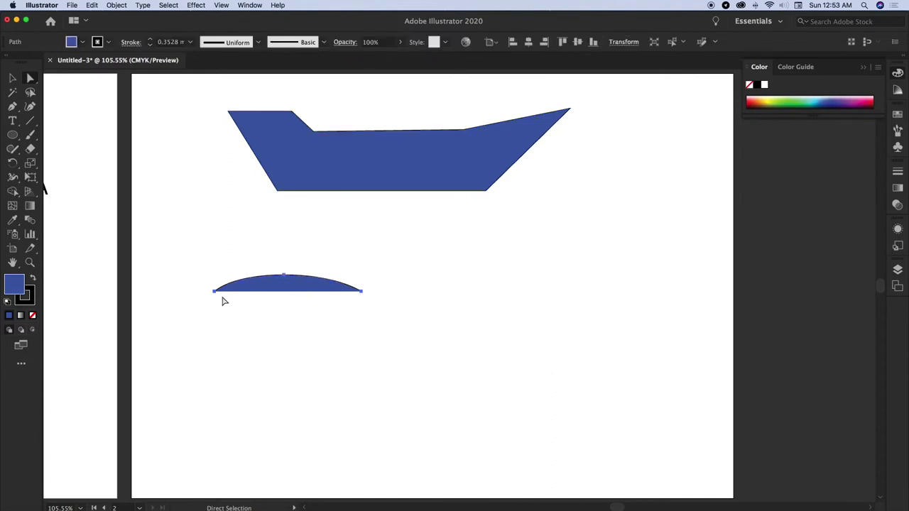
pyautogui.click(215, 292)
pyautogui.click(284, 277)
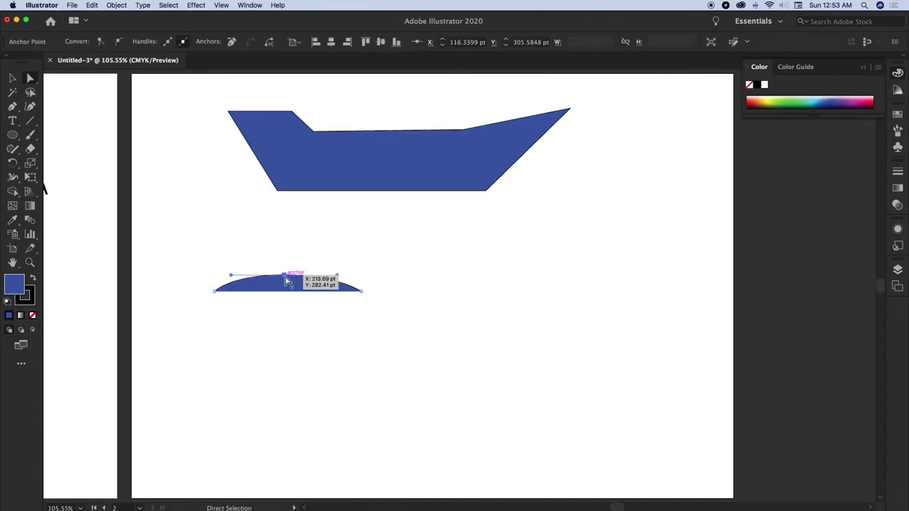
pyautogui.click(179, 221)
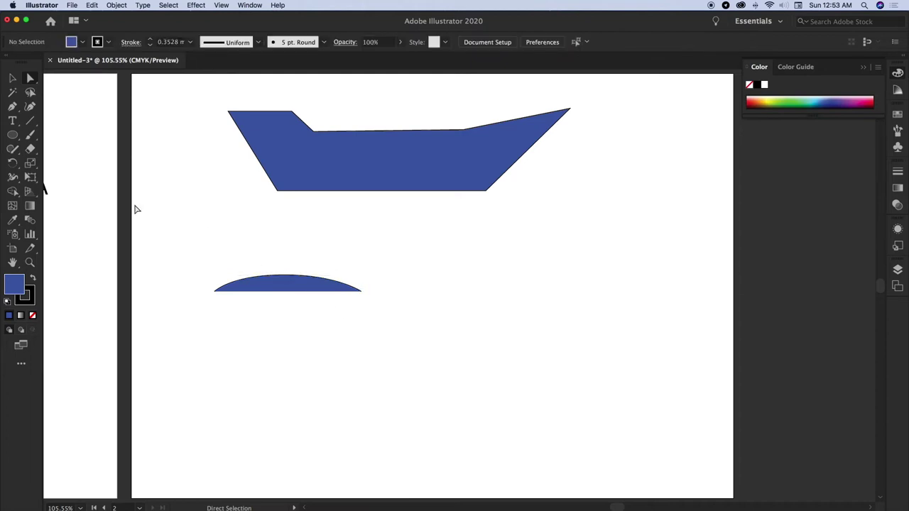
# Step: Draw an open S-shaped wave beside the arch from three Pen tool anchors, with a smooth middle anchor and level end points
pyautogui.click(13, 107)
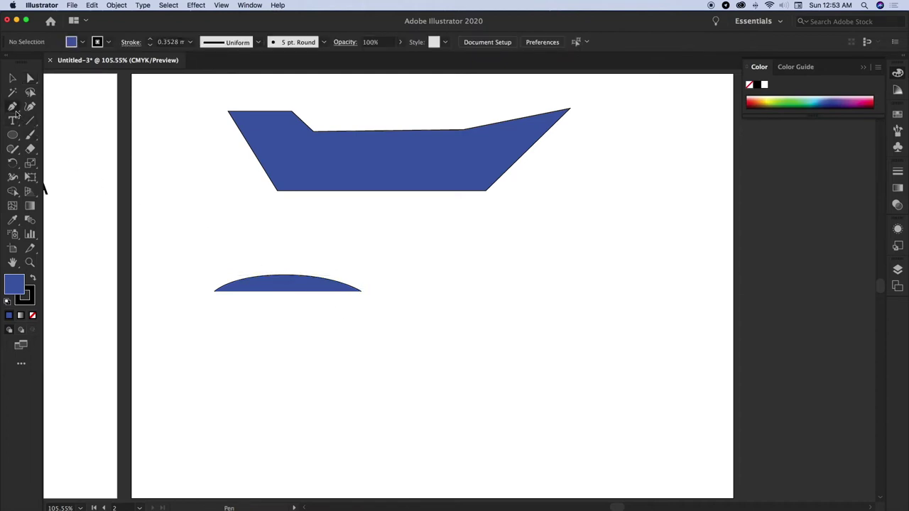
pyautogui.click(403, 292)
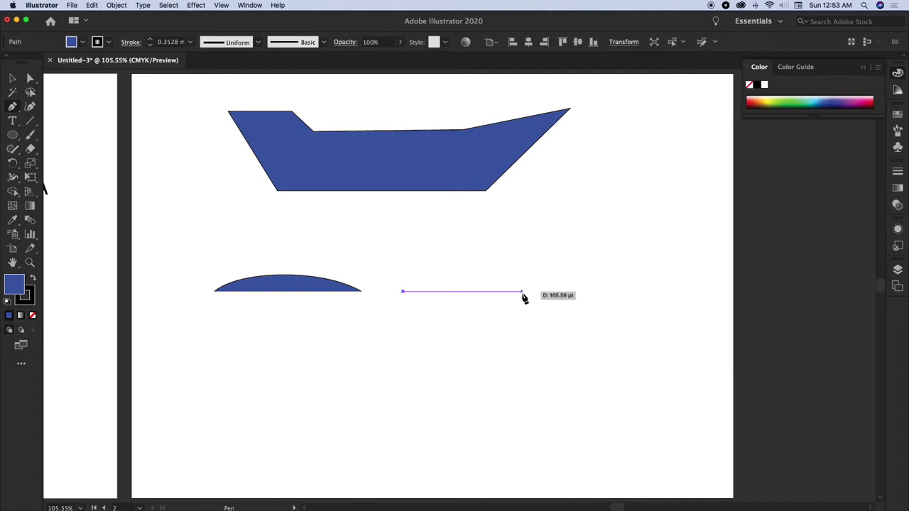
pyautogui.moveTo(522, 291)
pyautogui.mouseDown()
pyautogui.moveTo(595, 323)
pyautogui.moveTo(582, 328)
pyautogui.mouseUp()
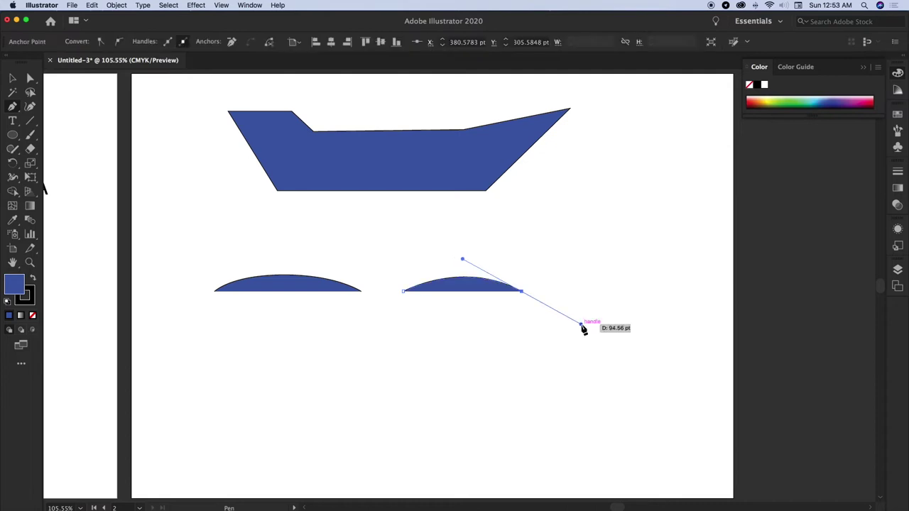
pyautogui.click(646, 292)
pyautogui.moveTo(646, 293); pyautogui.dragTo(659, 285)
pyautogui.press('v')
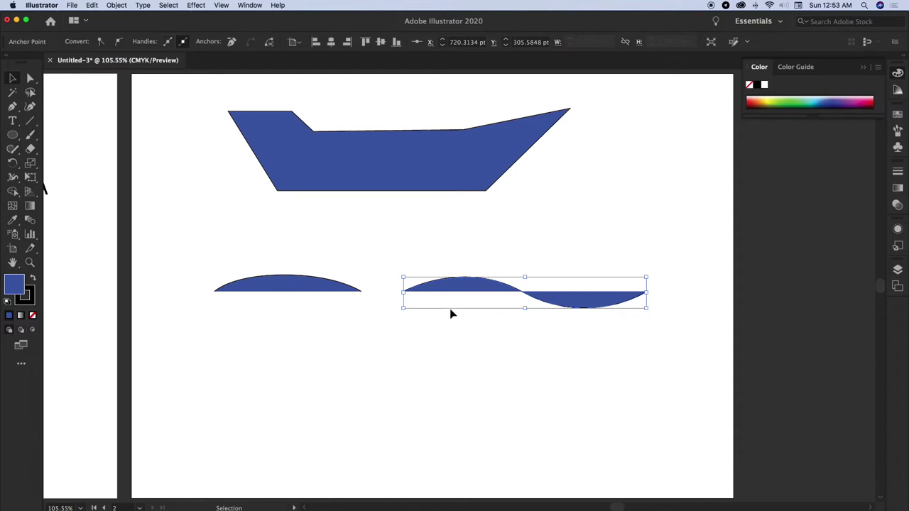
pyautogui.click(12, 106)
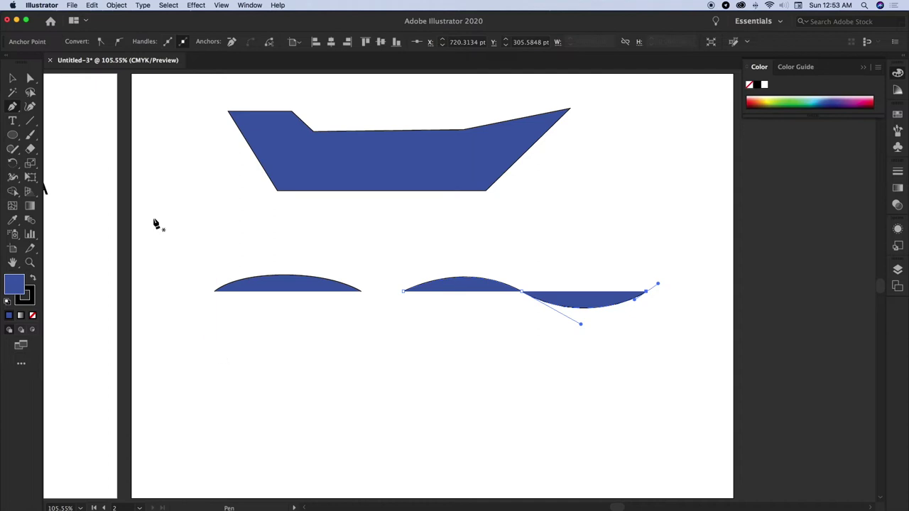
# Step: Select the hull, the arch and the wave together and delete them, leaving the artboard empty
pyautogui.click(12, 79)
pyautogui.click(205, 123)
pyautogui.moveTo(213, 107); pyautogui.dragTo(599, 345)
pyautogui.press('Delete')
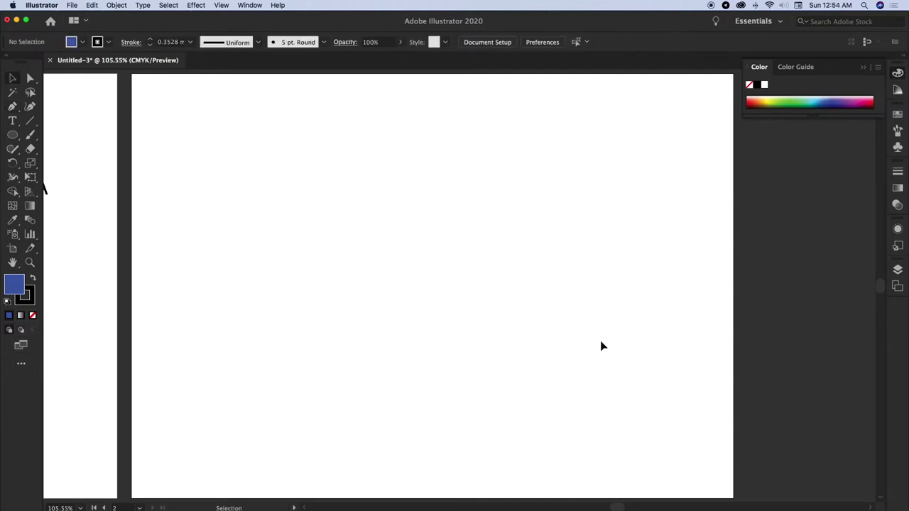
# Step: Draw a concave neckline curve near the artboard's top with two Pen tool anchors, and remove the second anchor's outgoing horizontal handle
pyautogui.click(11, 107)
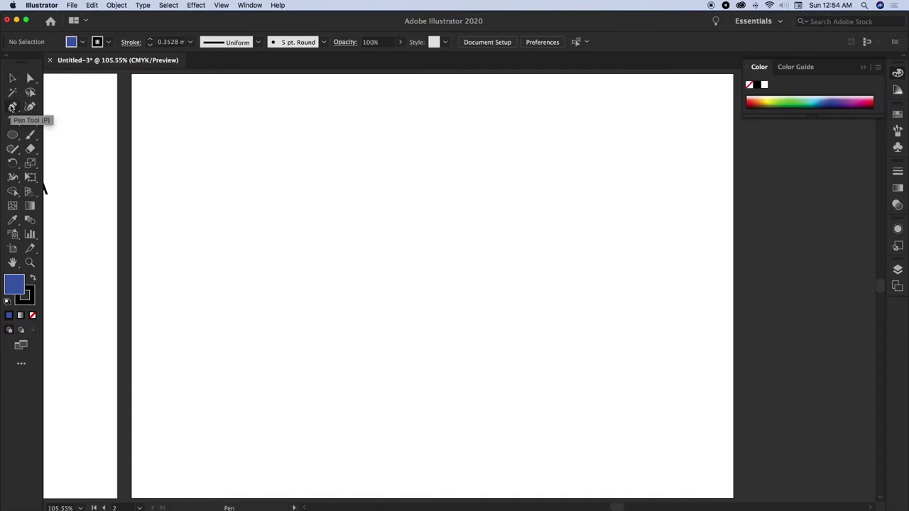
pyautogui.click(311, 107)
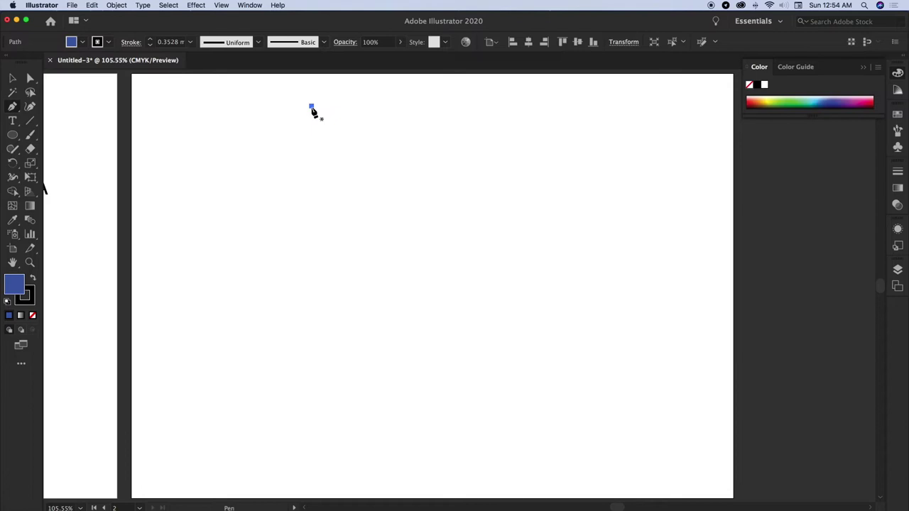
pyautogui.click(262, 151)
pyautogui.moveTo(260, 151); pyautogui.dragTo(238, 154)
pyautogui.press('shift')
pyautogui.moveTo(237, 153); pyautogui.dragTo(224, 153)
pyautogui.moveTo(234, 153); pyautogui.dragTo(216, 167)
pyautogui.moveTo(216, 166); pyautogui.dragTo(214, 167)
pyautogui.moveTo(216, 170); pyautogui.dragTo(265, 154)
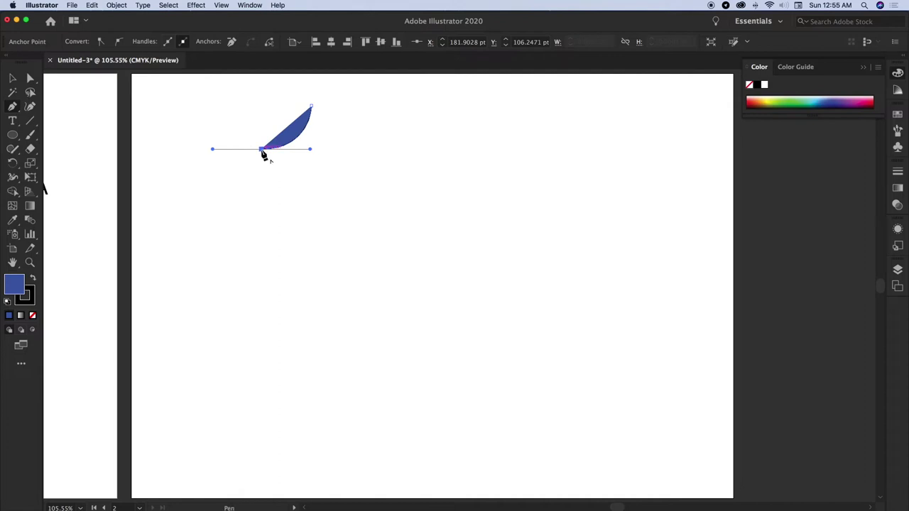
pyautogui.moveTo(263, 151); pyautogui.dragTo(262, 154)
pyautogui.moveTo(263, 155); pyautogui.dragTo(263, 155)
pyautogui.click(261, 150)
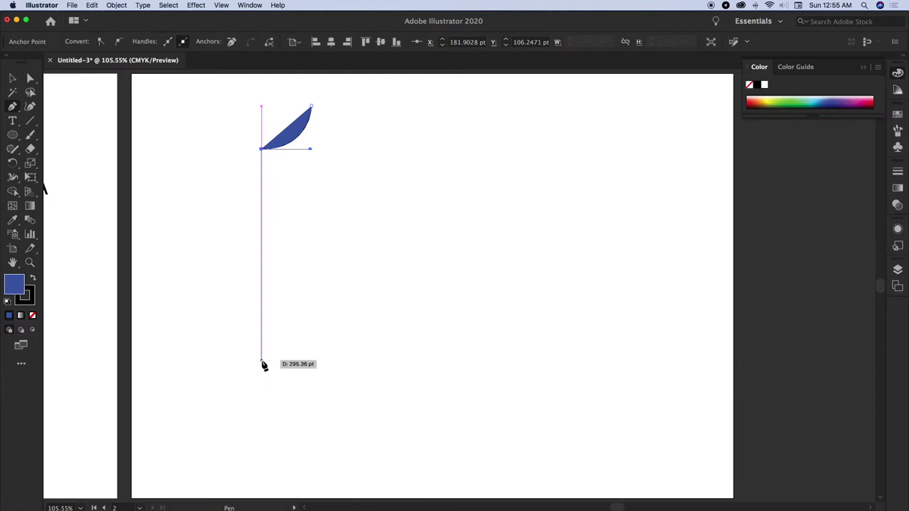
# Step: Continue the path with a straight vertical edge about 295 pt down and a straight horizontal hem about 145 pt to the right
pyautogui.click(261, 361)
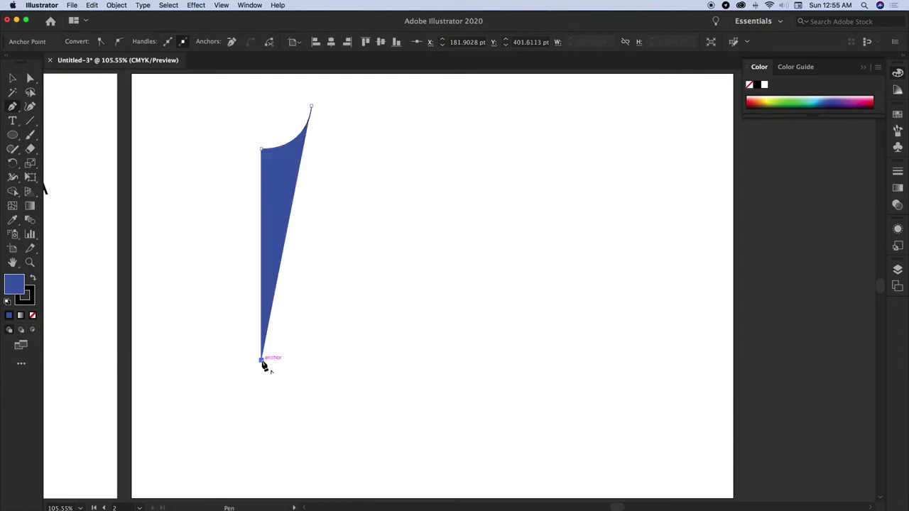
pyautogui.moveTo(261, 361); pyautogui.dragTo(368, 364)
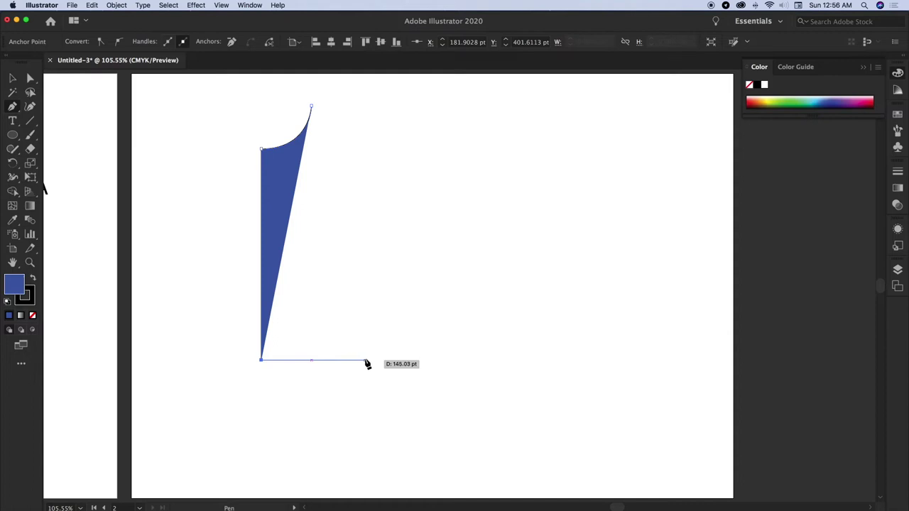
pyautogui.click(367, 362)
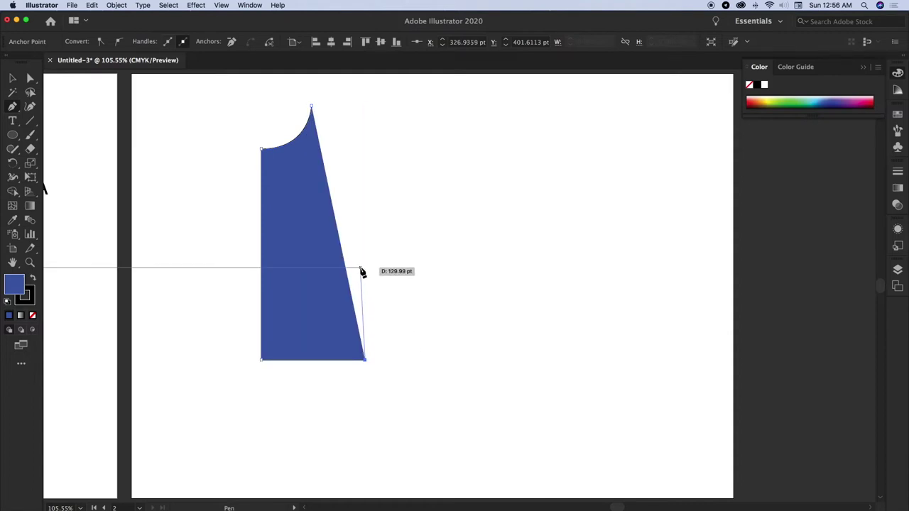
# Step: Add a slightly curved side seam and a concave armhole using smooth anchors, and close the path with a straight shoulder line
pyautogui.moveTo(360, 268); pyautogui.dragTo(363, 235)
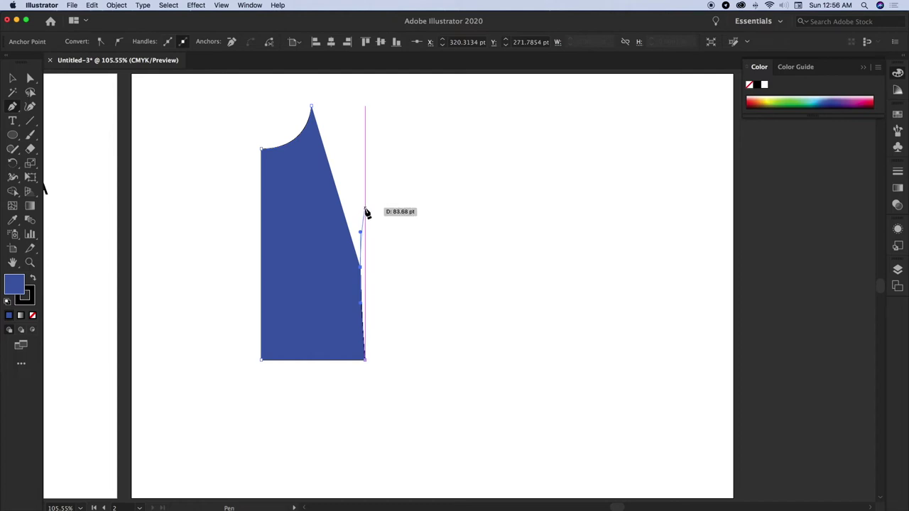
pyautogui.click(366, 208)
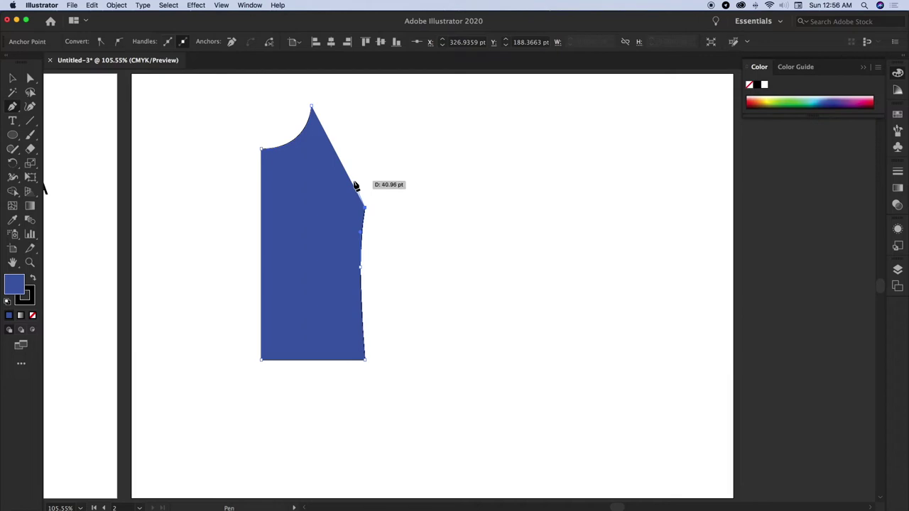
pyautogui.keyDown('super'); pyautogui.click(355, 186); pyautogui.keyUp('super')
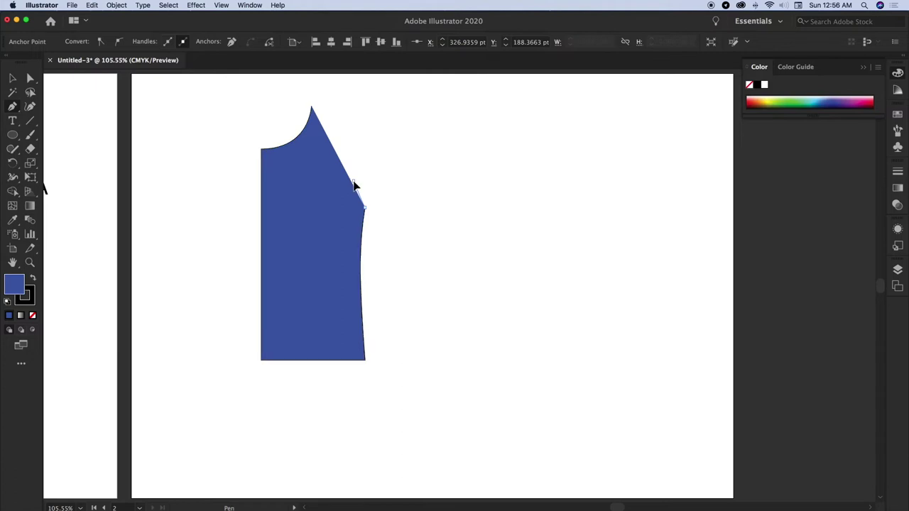
pyautogui.moveTo(355, 185); pyautogui.dragTo(355, 164)
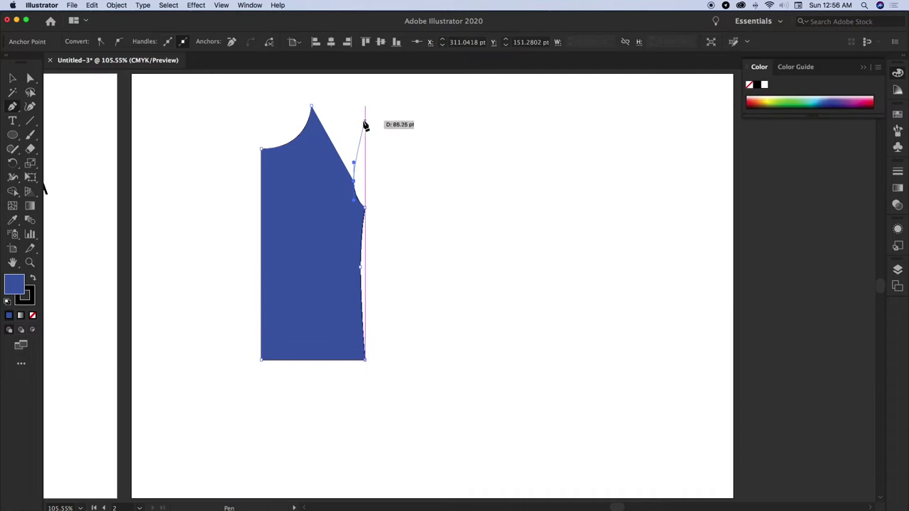
pyautogui.click(363, 121)
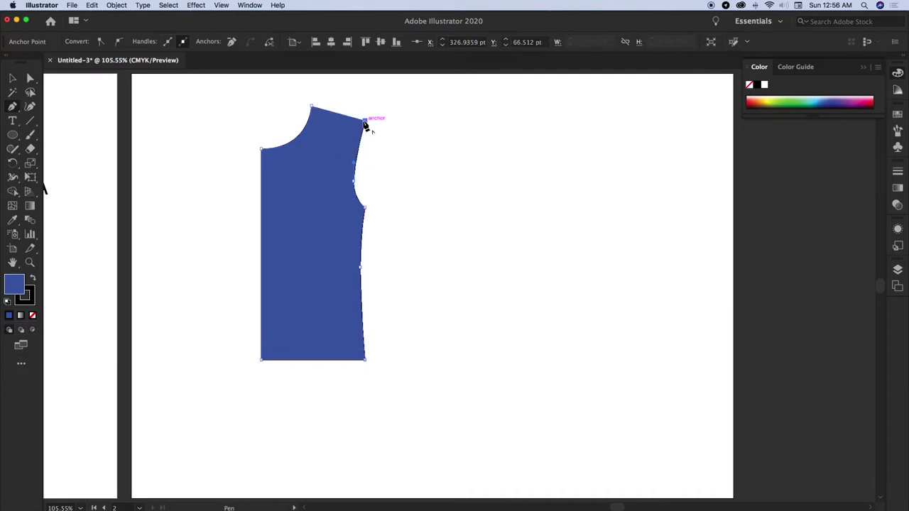
pyautogui.click(313, 107)
# Step: Apply the default white fill and black stroke to the closed bodice shape, and deselect it
pyautogui.click(8, 301)
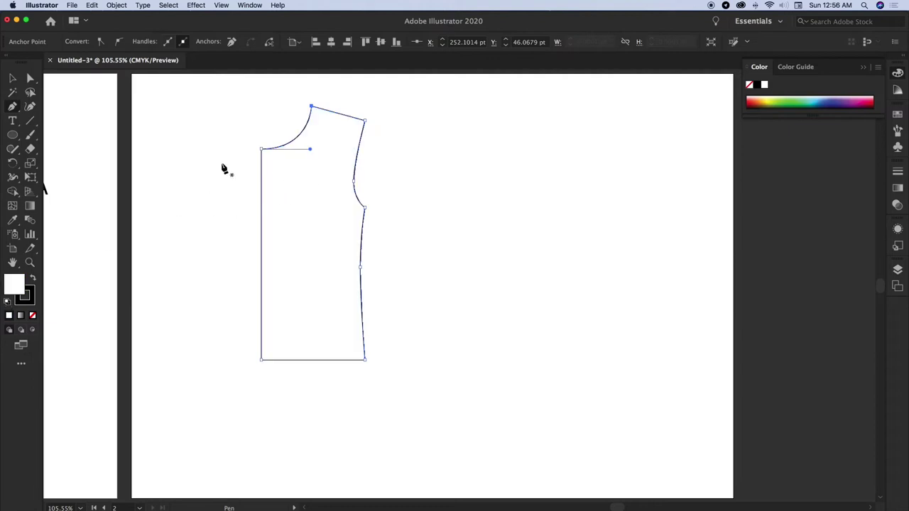
pyautogui.click(13, 78)
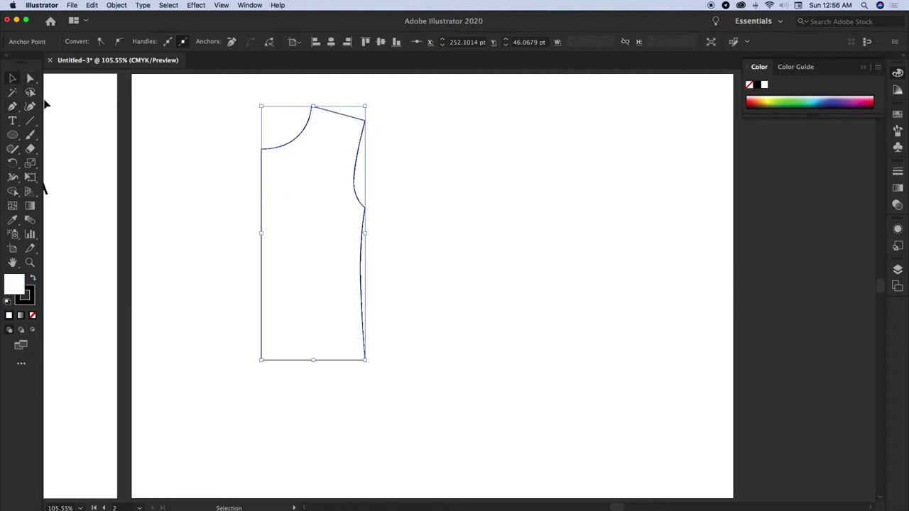
pyautogui.click(187, 144)
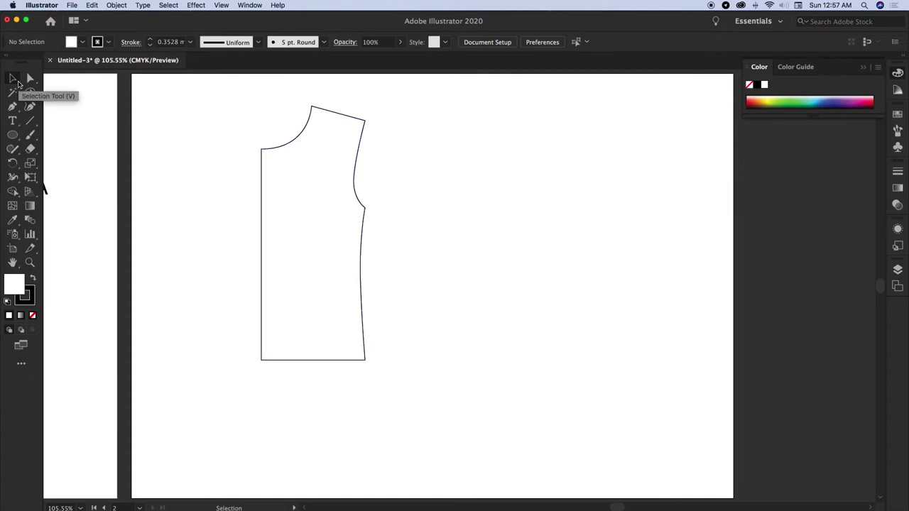
# Step: Move the bodice shape straight down and scale it proportionally to about 159 by 391 pt
pyautogui.click(312, 202)
pyautogui.moveTo(319, 196); pyautogui.dragTo(309, 242)
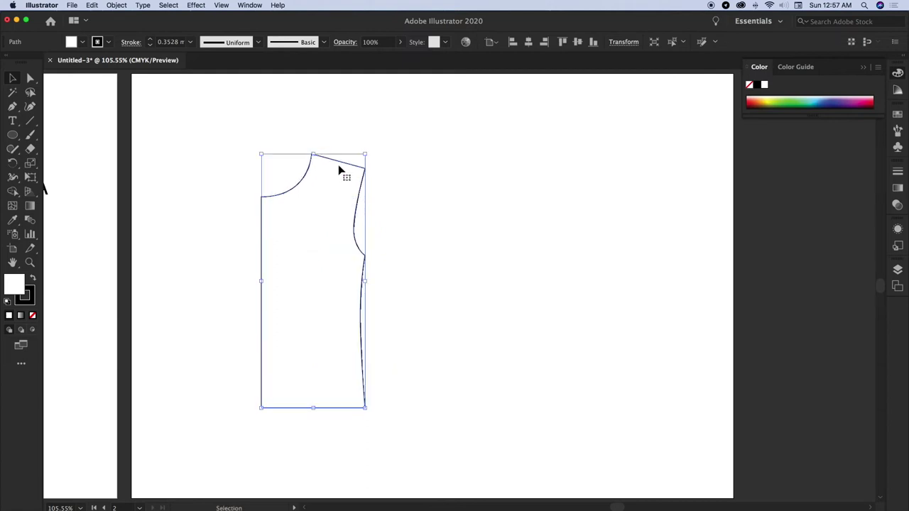
pyautogui.moveTo(366, 154); pyautogui.dragTo(463, 163)
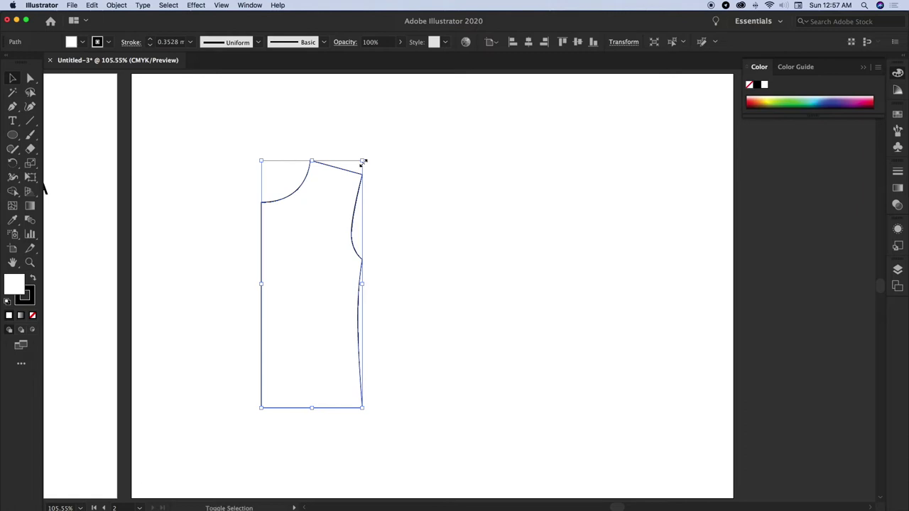
pyautogui.moveTo(363, 162); pyautogui.dragTo(452, 135)
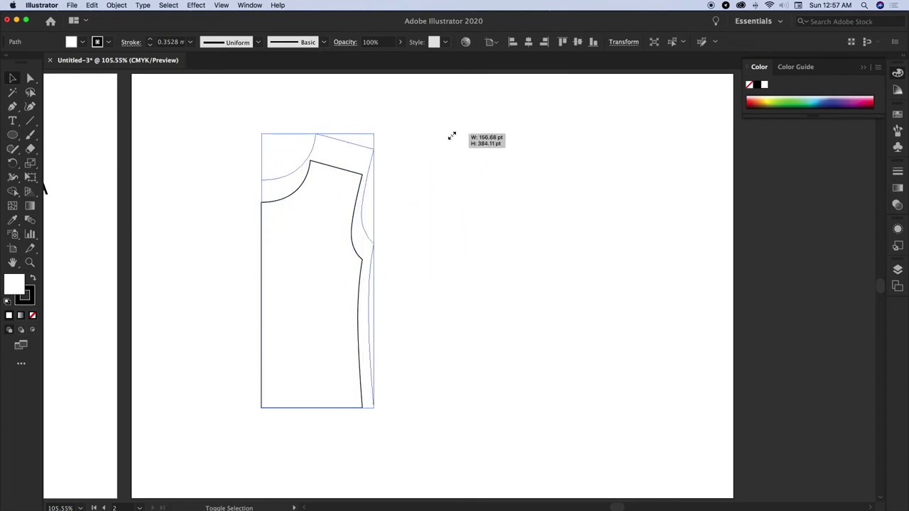
pyautogui.moveTo(452, 135)
pyautogui.mouseDown()
pyautogui.moveTo(471, 132)
pyautogui.moveTo(438, 170)
pyautogui.moveTo(363, 194)
pyautogui.moveTo(408, 166)
pyautogui.moveTo(429, 137)
pyautogui.moveTo(406, 174)
pyautogui.moveTo(434, 132)
pyautogui.mouseUp()
pyautogui.press('shift')
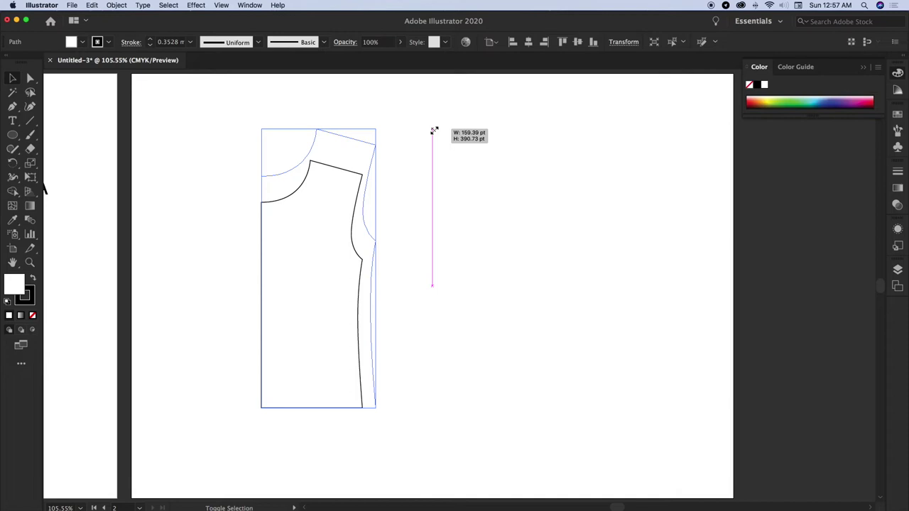
pyautogui.moveTo(434, 132); pyautogui.dragTo(434, 132)
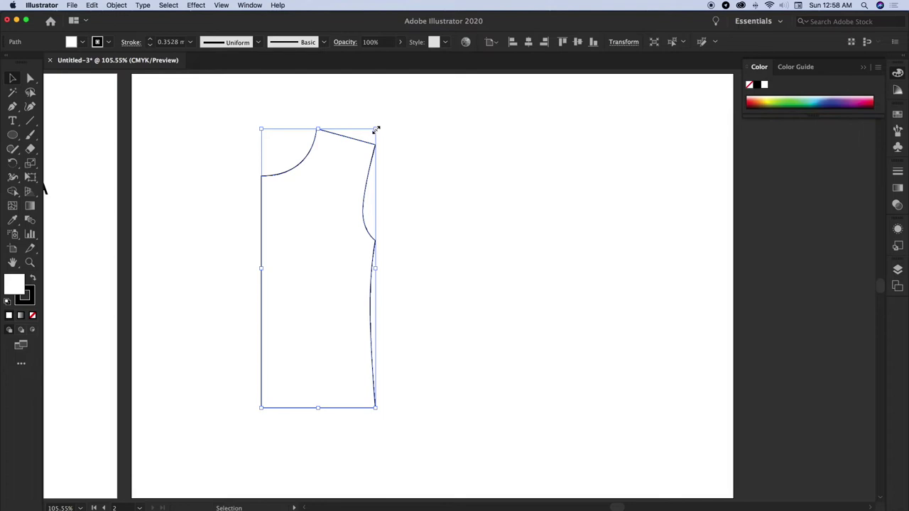
# Step: Try stretching the bodice shape wider without keeping its proportions, and undo the stretch
pyautogui.moveTo(376, 130); pyautogui.dragTo(367, 127)
pyautogui.moveTo(339, 129); pyautogui.dragTo(392, 130)
pyautogui.press('a')
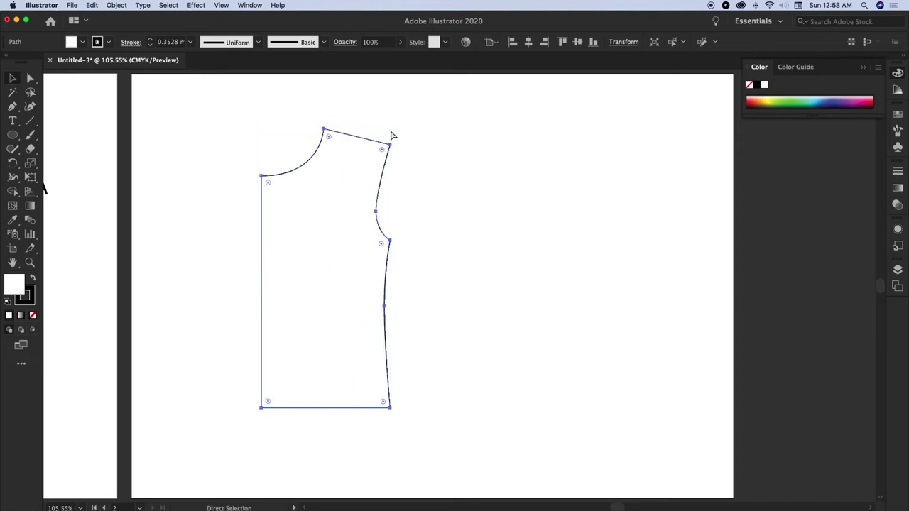
pyautogui.press('super+z')
pyautogui.press('super+shift+z')
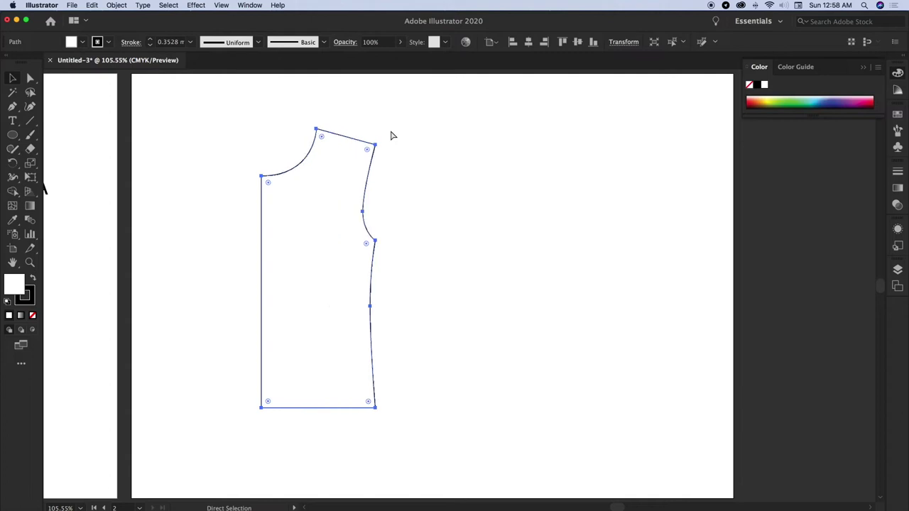
# Step: Move the bodice shape toward the middle of its artboard and rescale it proportionally to about 160 by 392 pt
pyautogui.press('v')
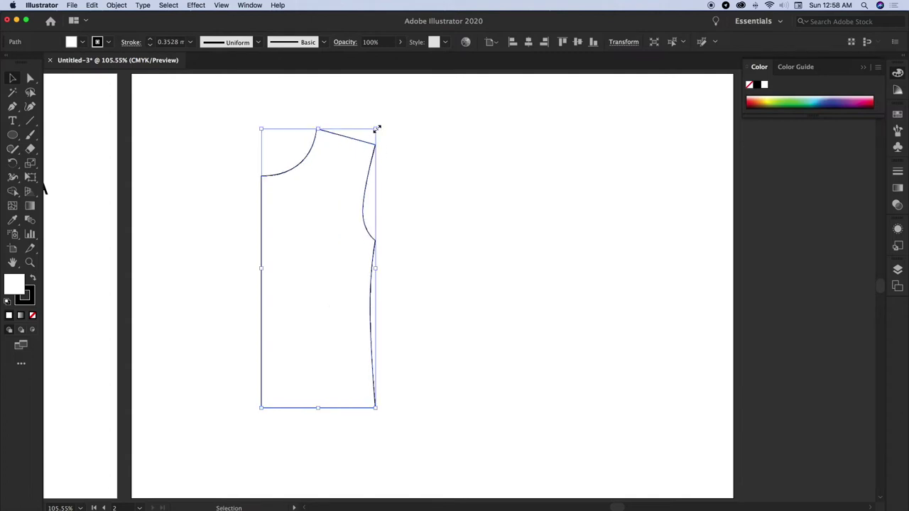
pyautogui.press('shift')
pyautogui.moveTo(377, 128); pyautogui.dragTo(396, 121)
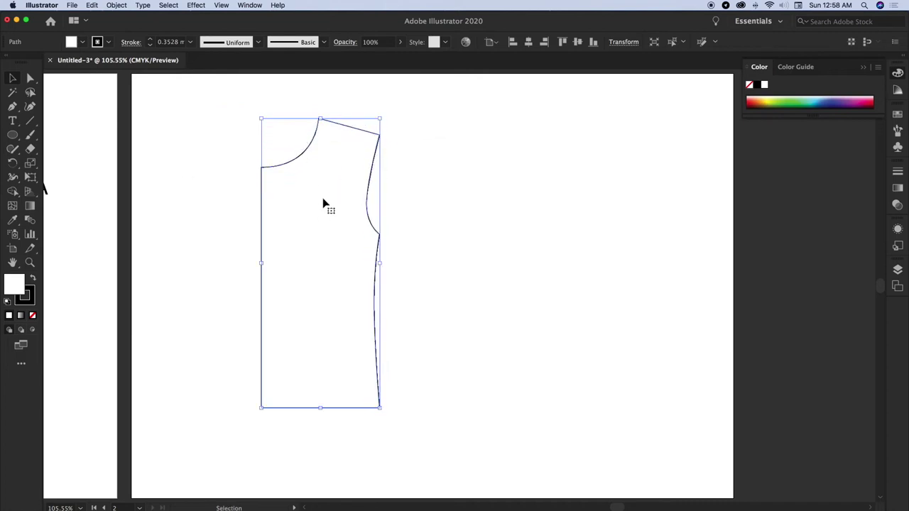
pyautogui.moveTo(363, 223); pyautogui.dragTo(415, 242)
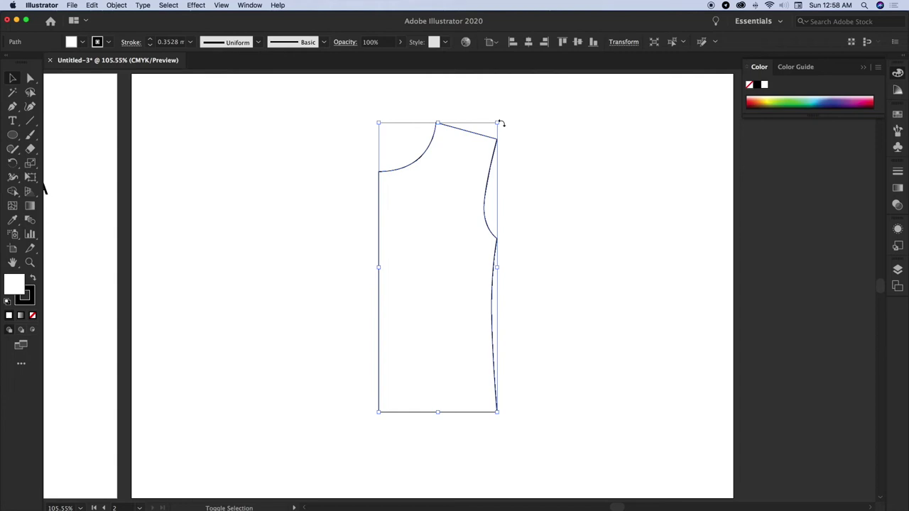
pyautogui.moveTo(500, 125); pyautogui.dragTo(468, 126)
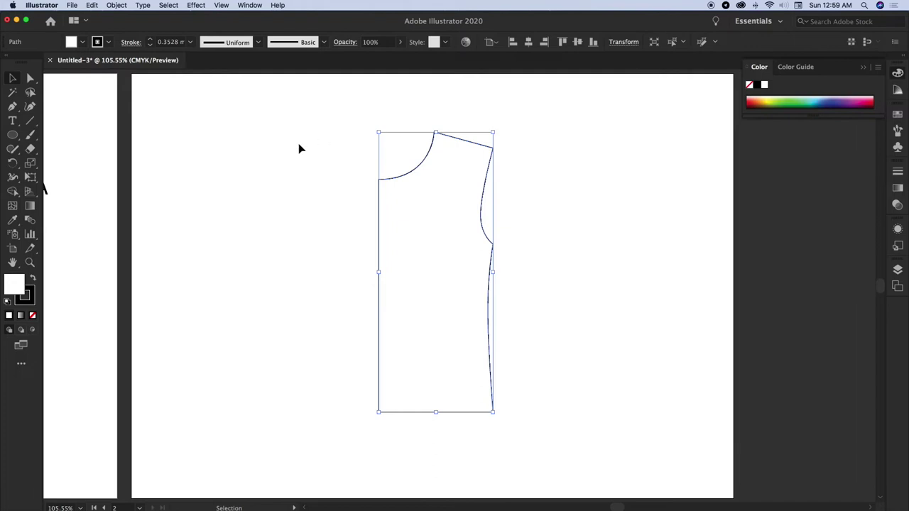
pyautogui.hscroll(-10, 299, 149)
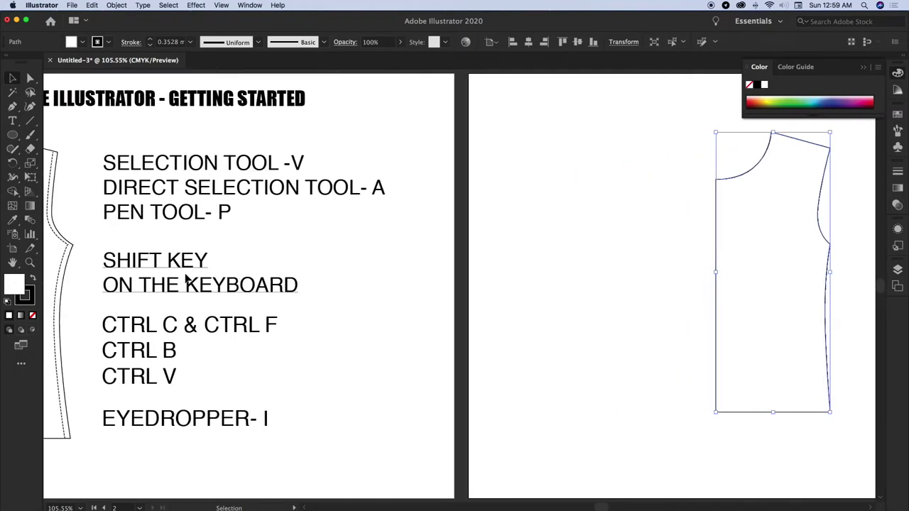
pyautogui.click(185, 278)
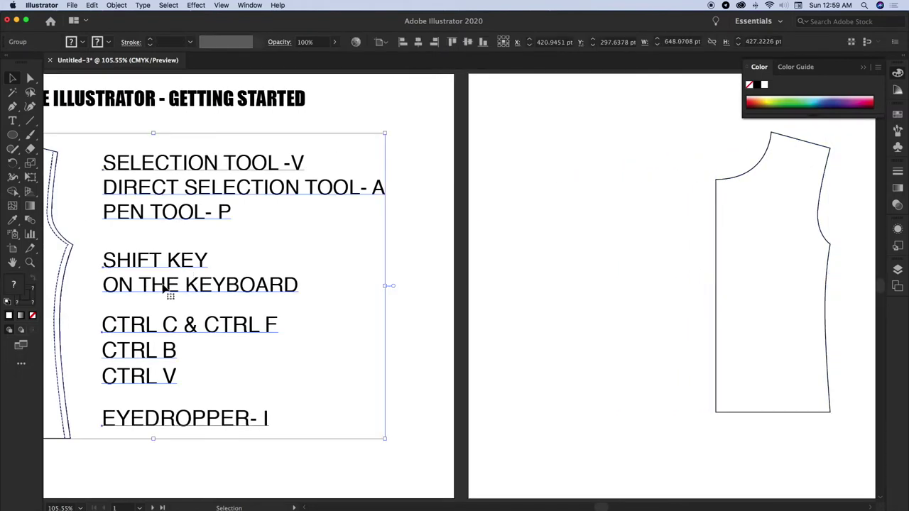
pyautogui.click(566, 230)
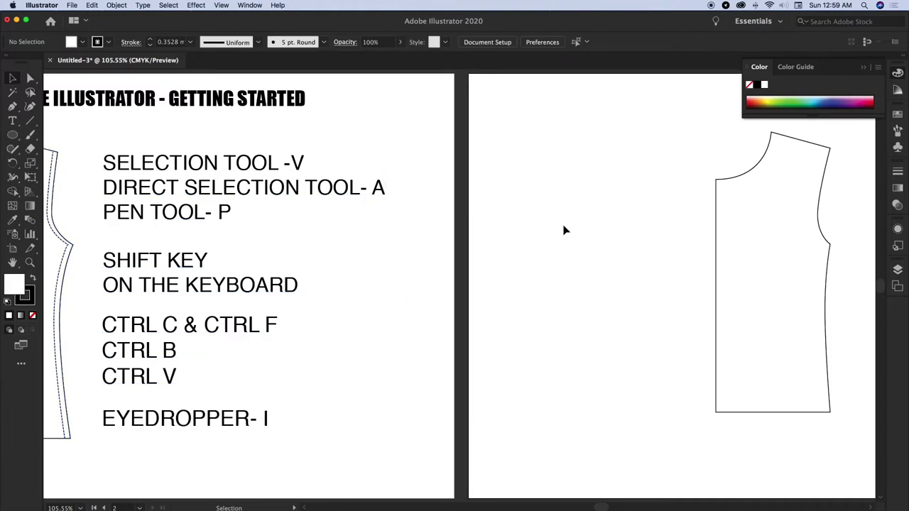
pyautogui.hscroll(10, 566, 230)
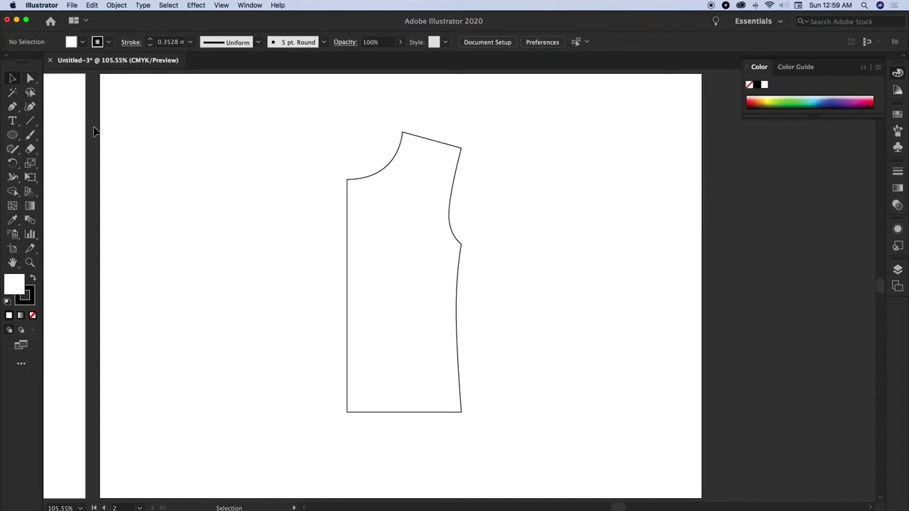
# Step: Inspect the individual anchor points at the bodice's armhole, neckline and waist with the Direct Selection tool
pyautogui.press('a')
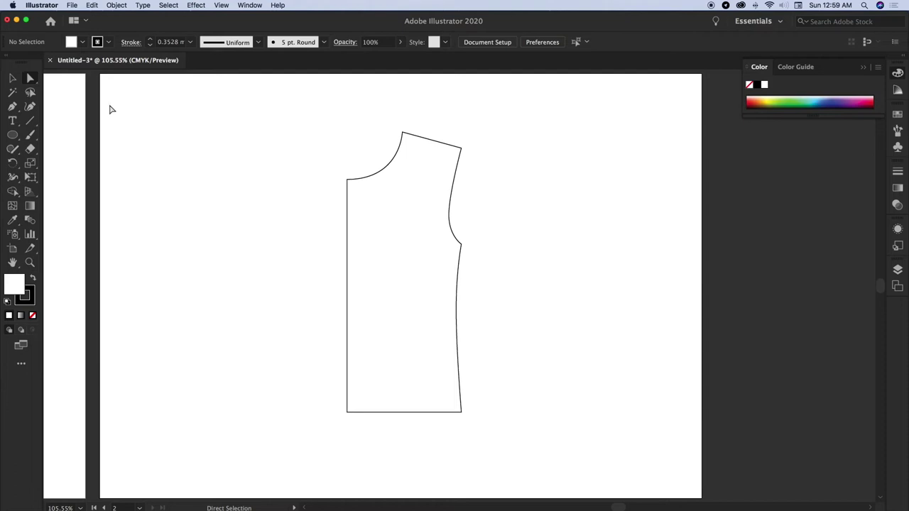
pyautogui.click(450, 215)
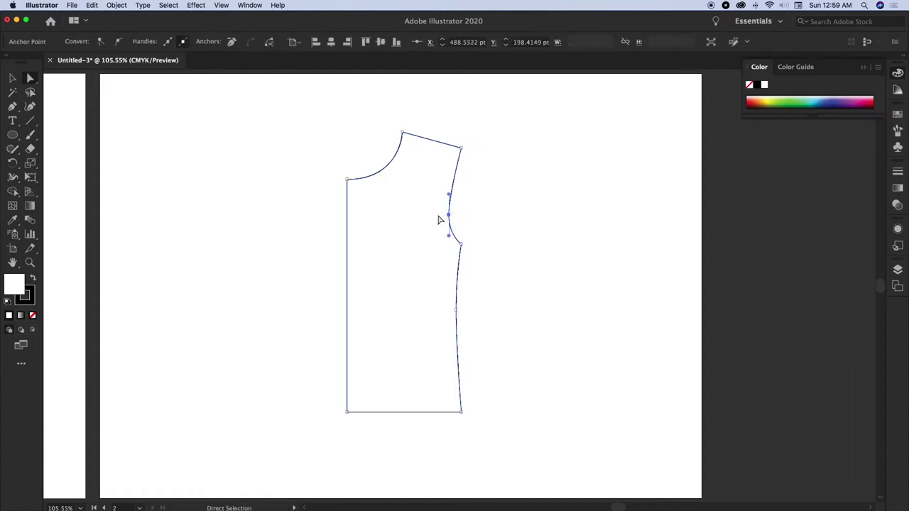
pyautogui.click(385, 176)
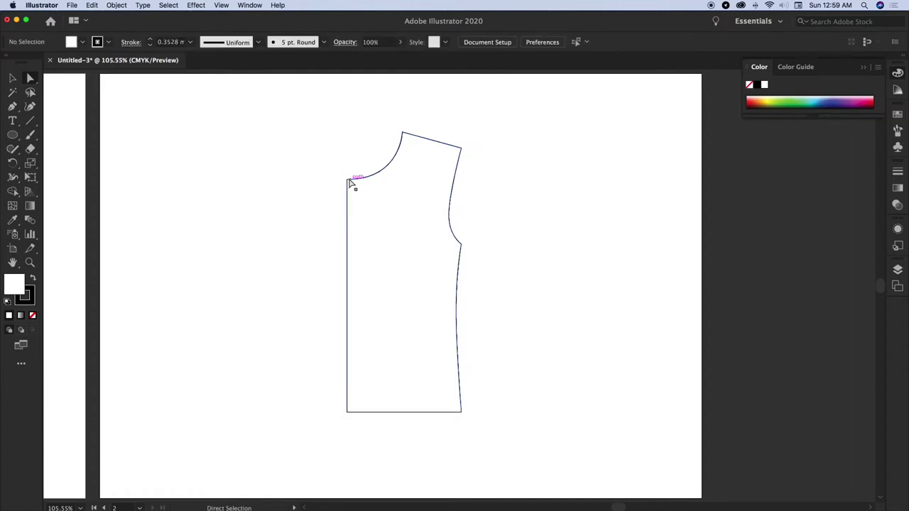
pyautogui.click(348, 180)
pyautogui.click(450, 215)
pyautogui.click(478, 338)
pyautogui.click(457, 327)
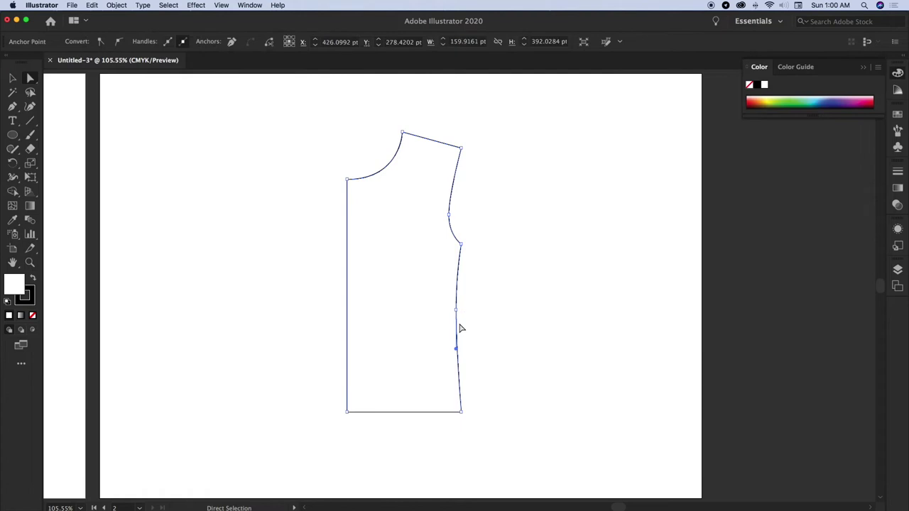
pyautogui.click(457, 312)
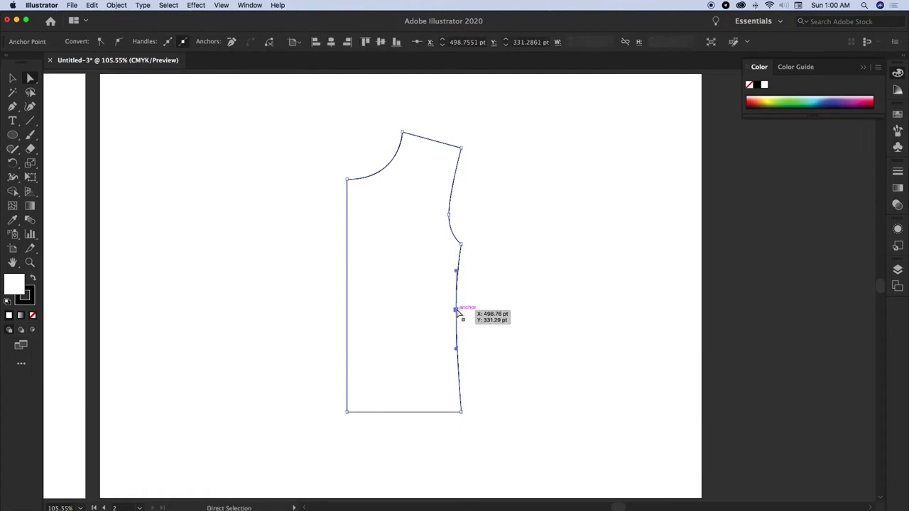
# Step: Move the underarm point outward to about X 520 pt, align the outer hem corner below it, and shift the waist and shoulder-tip anchors slightly outward
pyautogui.moveTo(462, 246); pyautogui.dragTo(472, 245)
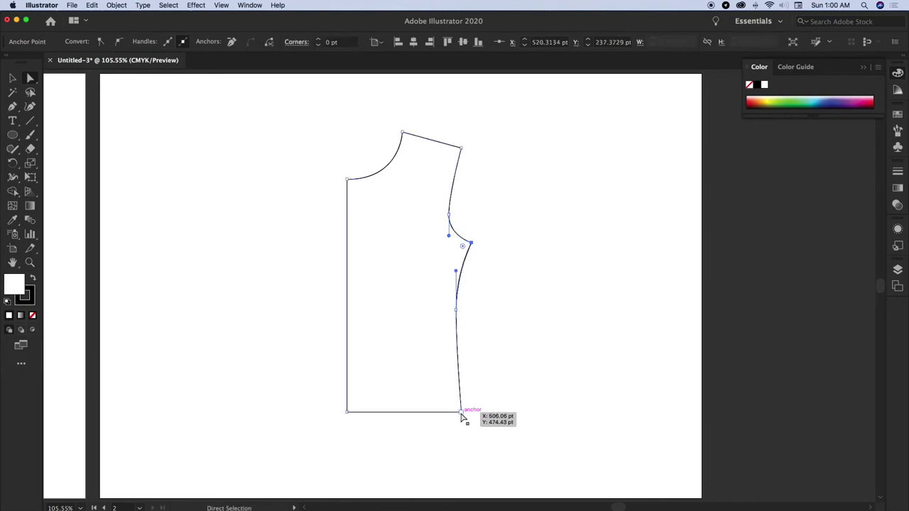
pyautogui.moveTo(461, 415); pyautogui.dragTo(472, 416)
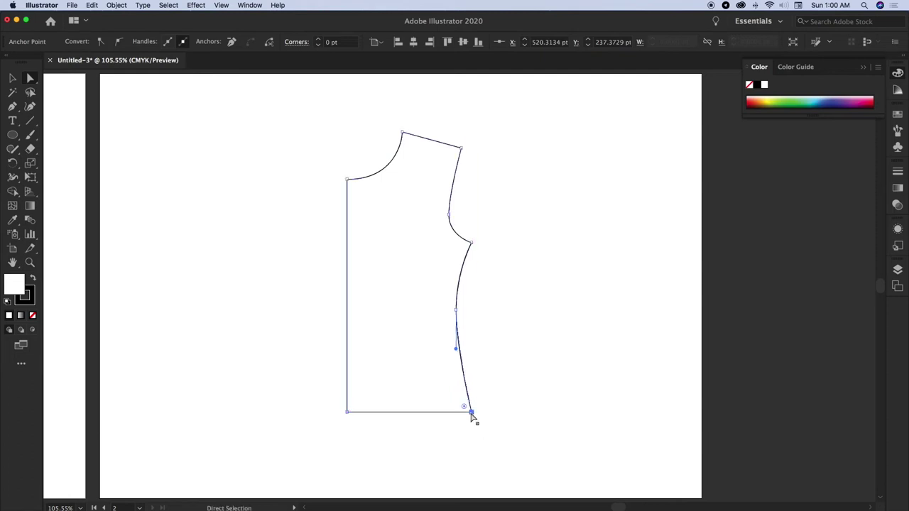
pyautogui.click(457, 312)
pyautogui.moveTo(458, 313); pyautogui.dragTo(461, 311)
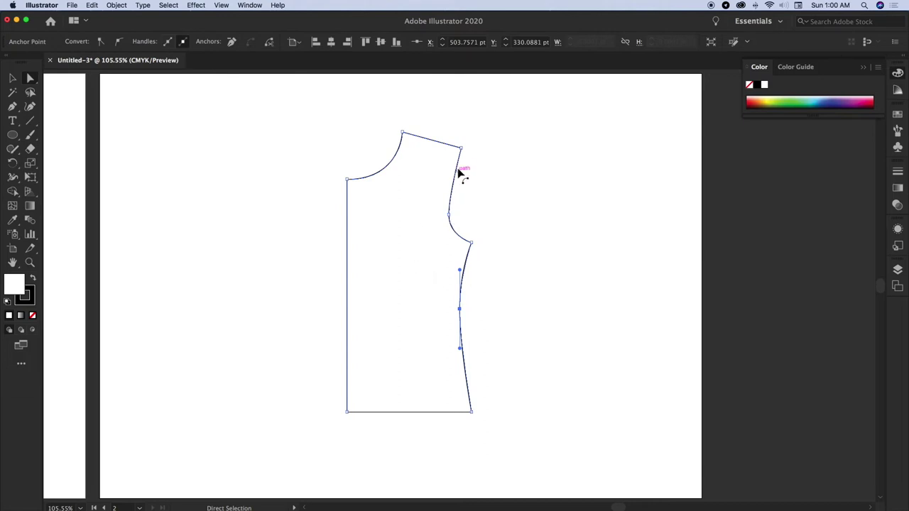
pyautogui.moveTo(461, 152); pyautogui.dragTo(463, 150)
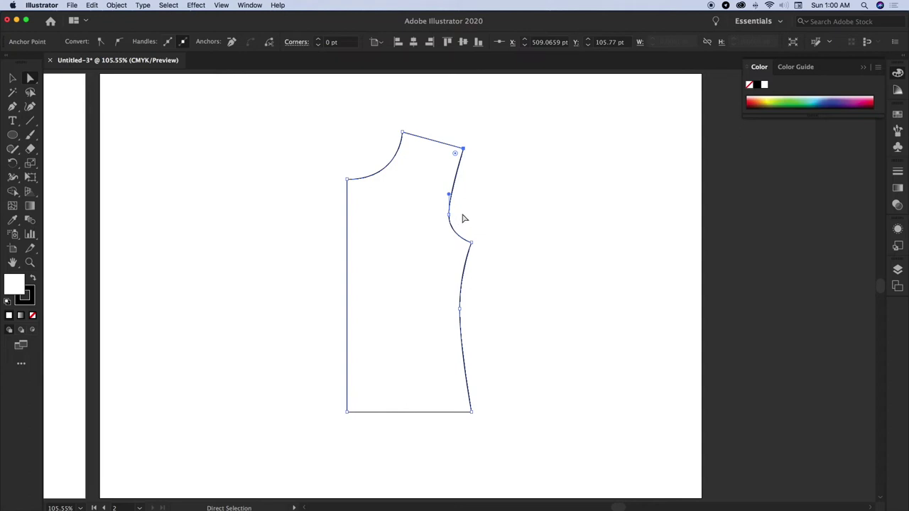
# Step: Select the armhole's middle anchor with the Direct Selection tool, then copy the armhole curve and paste it in front of the bodice
pyautogui.click(473, 205)
pyautogui.moveTo(473, 197); pyautogui.dragTo(443, 238)
pyautogui.click(487, 196)
pyautogui.moveTo(488, 190); pyautogui.dragTo(436, 235)
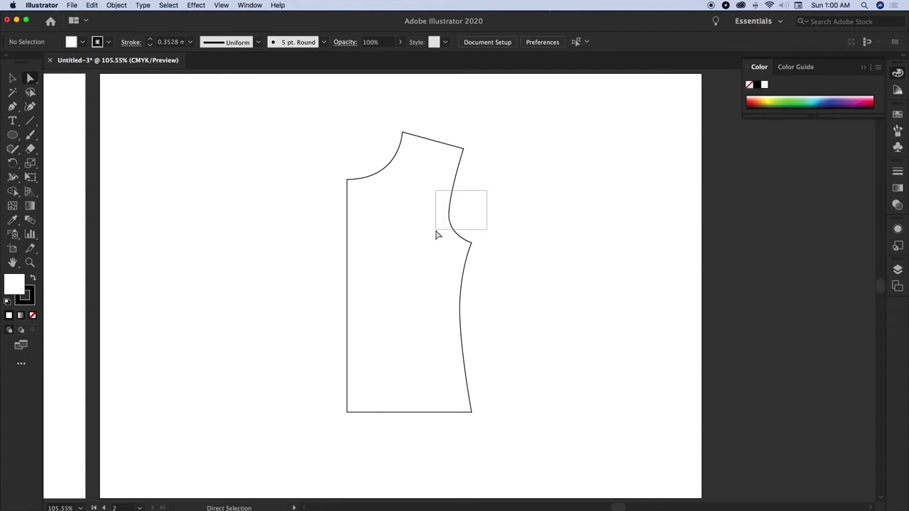
pyautogui.moveTo(436, 233); pyautogui.dragTo(436, 233)
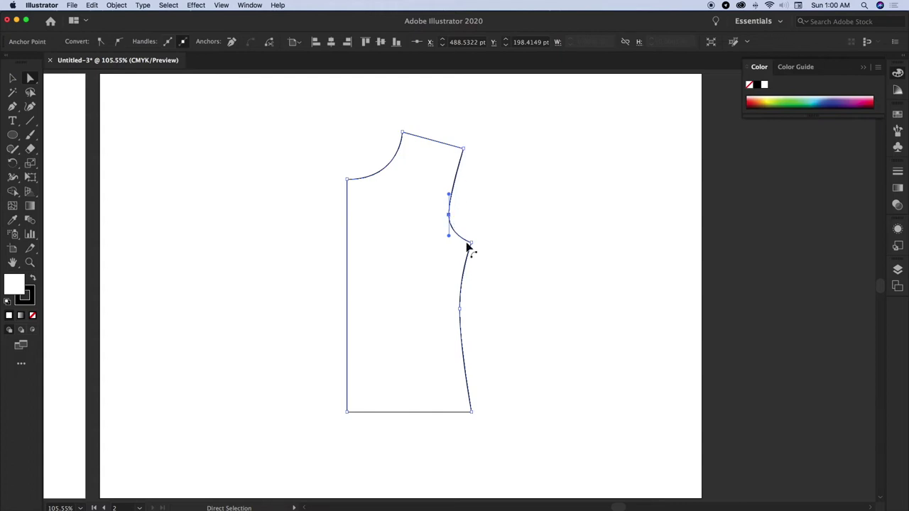
pyautogui.click(448, 216)
pyautogui.moveTo(483, 189); pyautogui.dragTo(448, 218)
pyautogui.click(479, 205)
pyautogui.moveTo(474, 195); pyautogui.dragTo(442, 234)
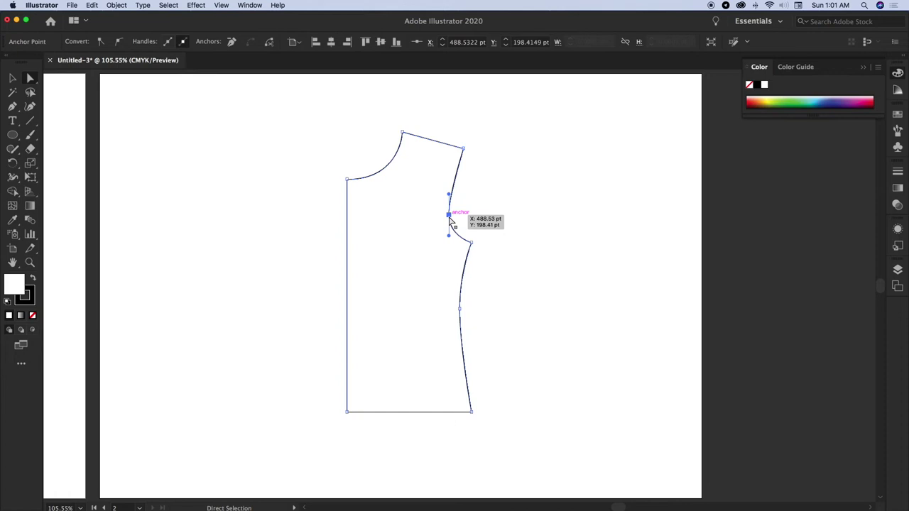
pyautogui.press('super')
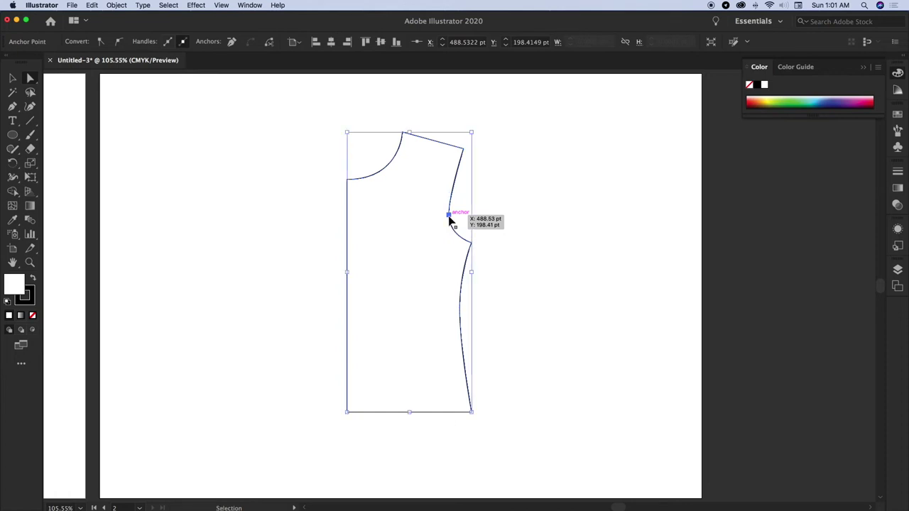
pyautogui.click(449, 214)
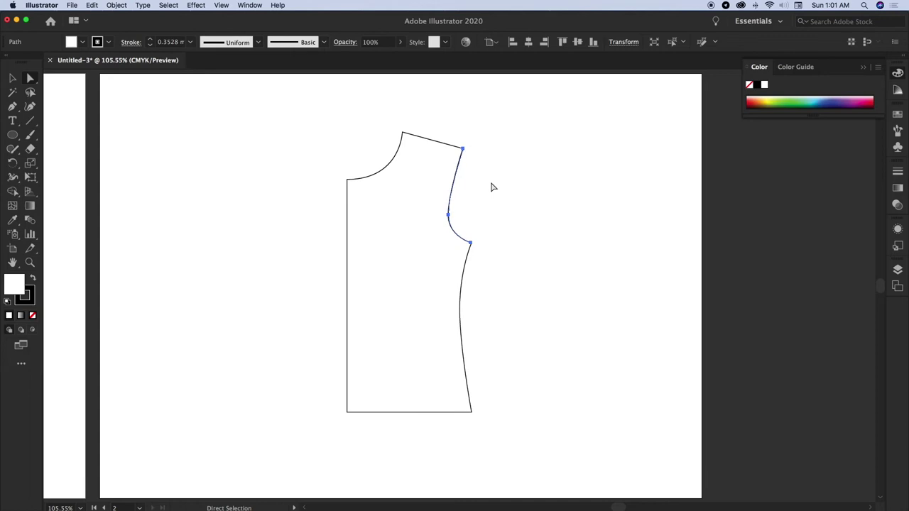
# Step: Nudge the copied armhole curve slightly inward from the bodice edge, remove its fill, and reselect the whole curve
pyautogui.press('Left')
pyautogui.click(32, 316)
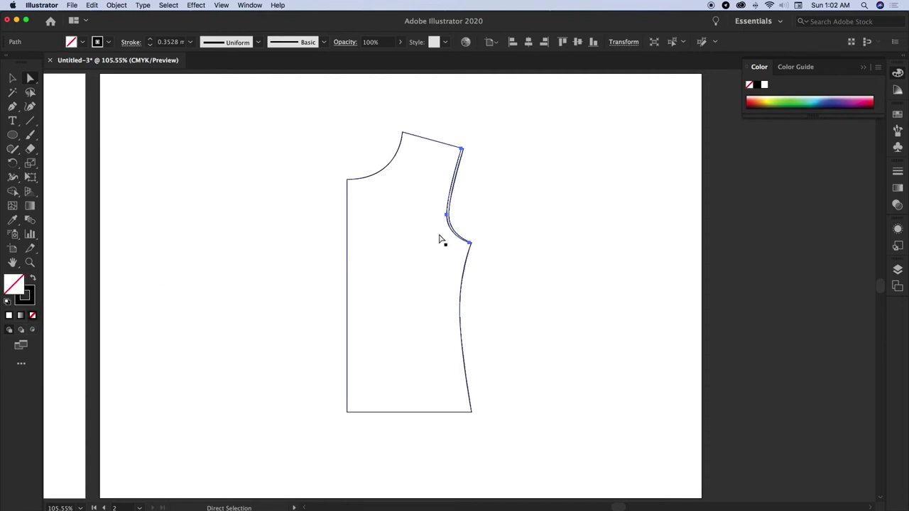
pyautogui.scroll(3, 452, 231)
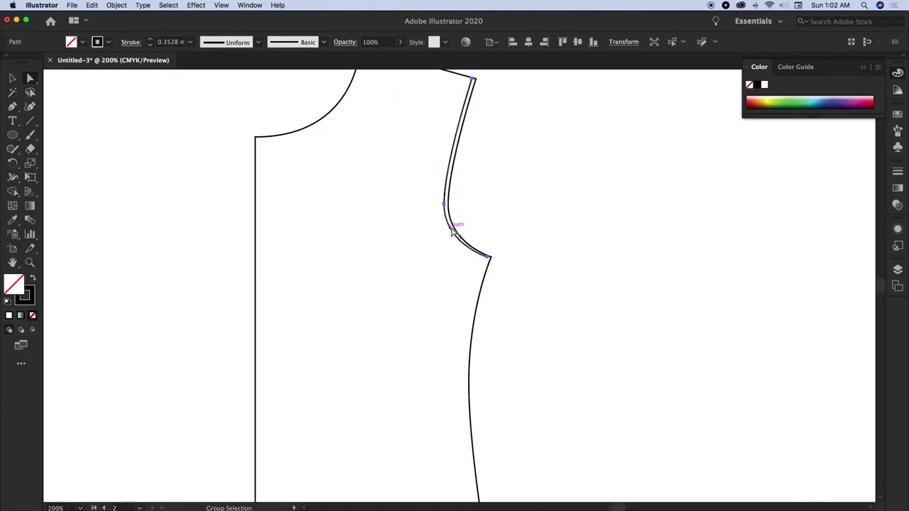
pyautogui.scroll(2, 452, 232)
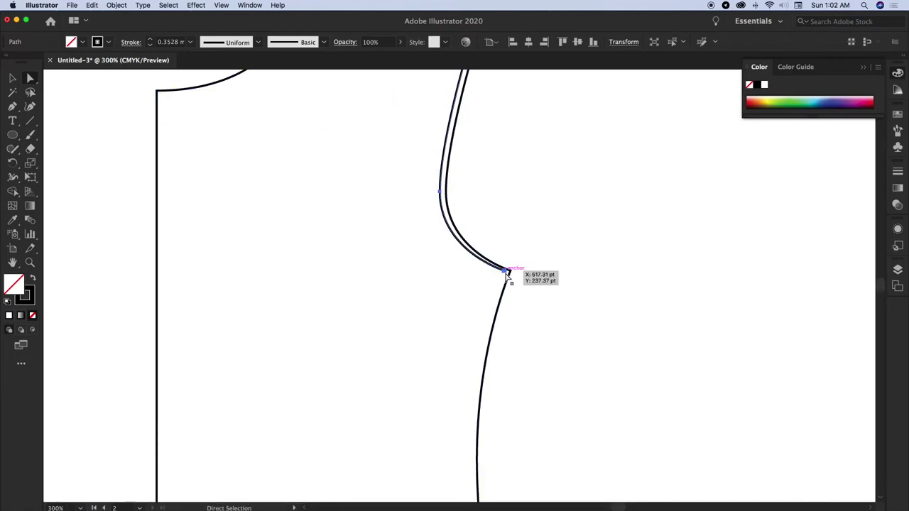
pyautogui.click(12, 80)
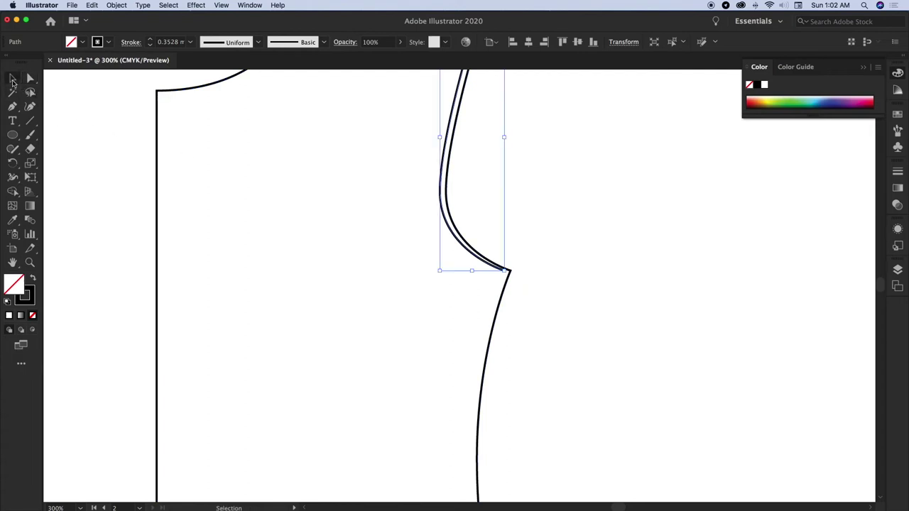
pyautogui.click(553, 267)
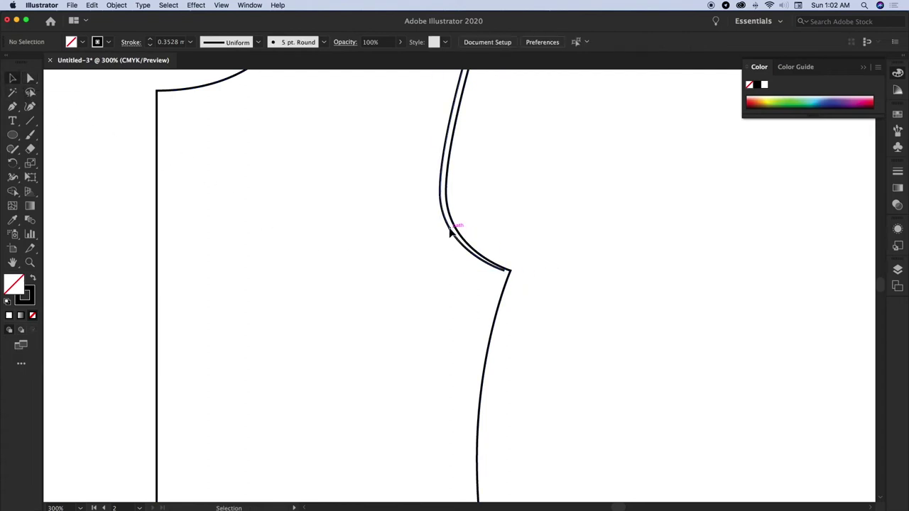
pyautogui.click(450, 232)
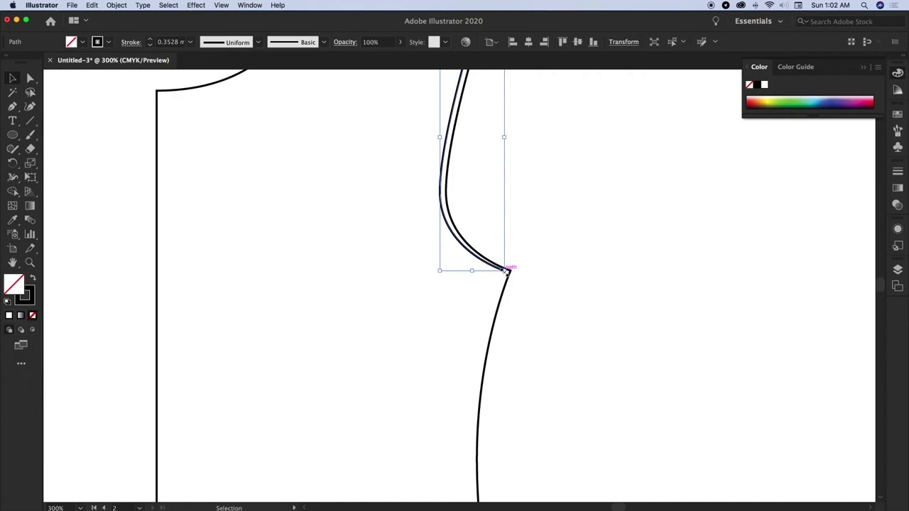
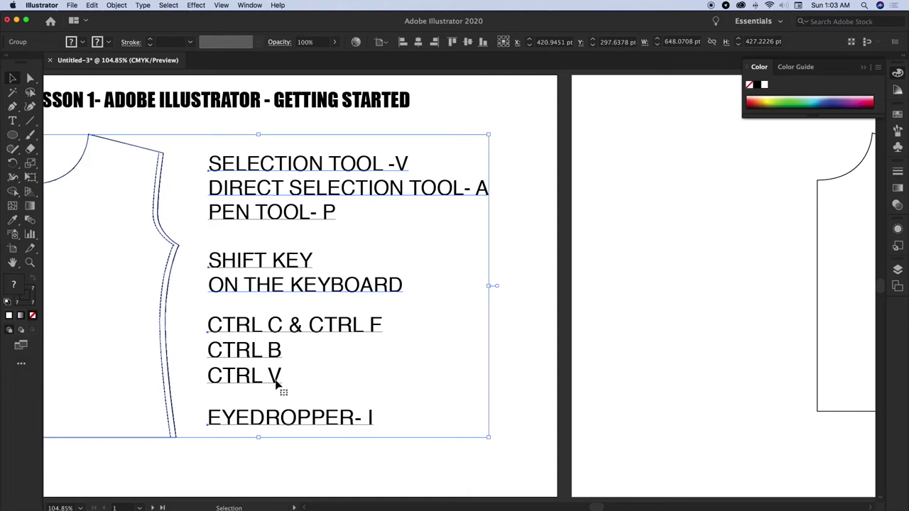
# Step: Give the copied armhole stitch line a dashed stroke with a 1 mm dash and 0.5 mm gap
pyautogui.hscroll(15, 277, 384)
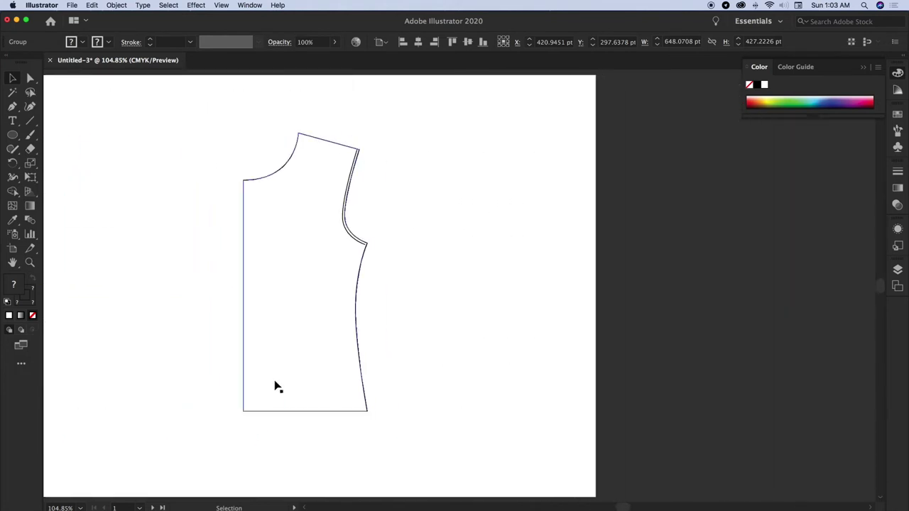
pyautogui.scroll(5, 365, 205)
pyautogui.scroll(-4, 366, 206)
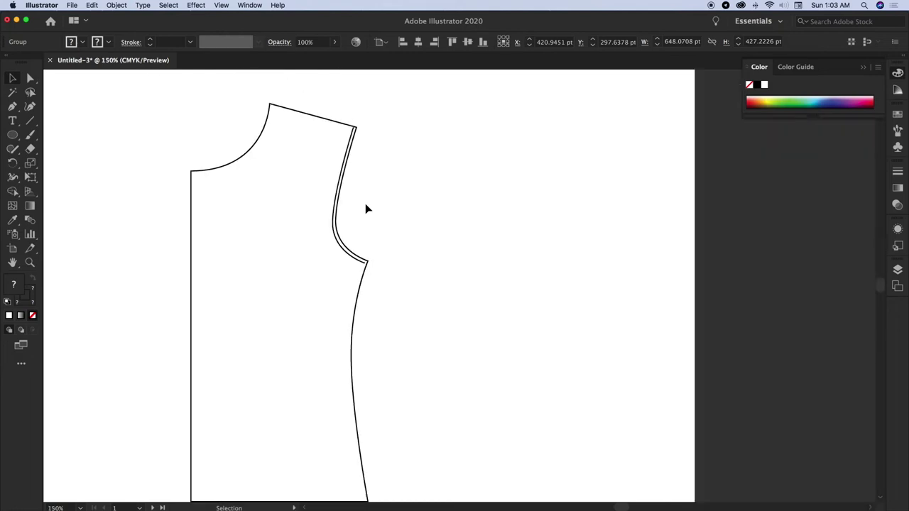
pyautogui.scroll(2, 365, 206)
pyautogui.click(323, 225)
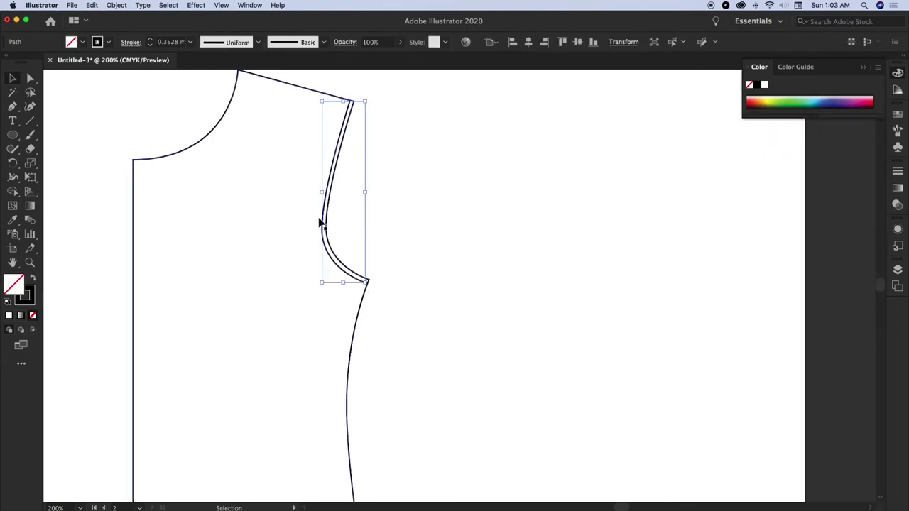
pyautogui.click(323, 226)
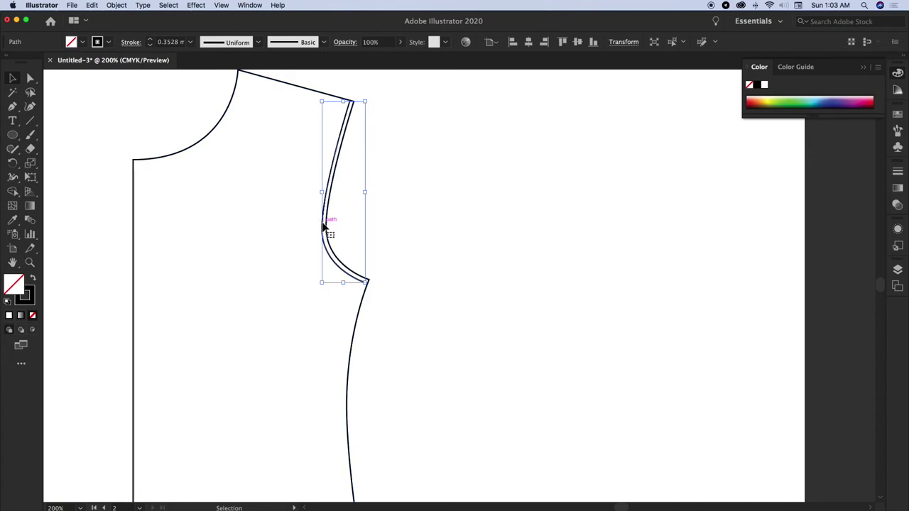
pyautogui.click(256, 7)
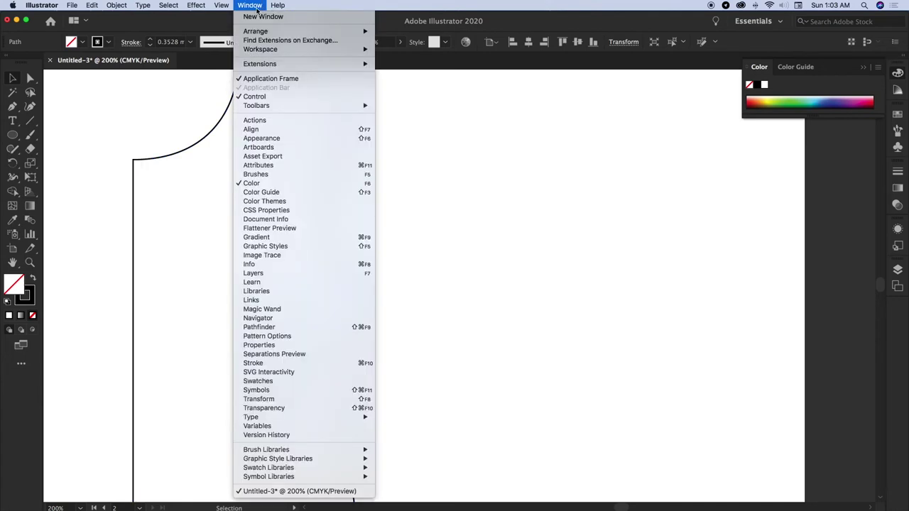
pyautogui.click(281, 363)
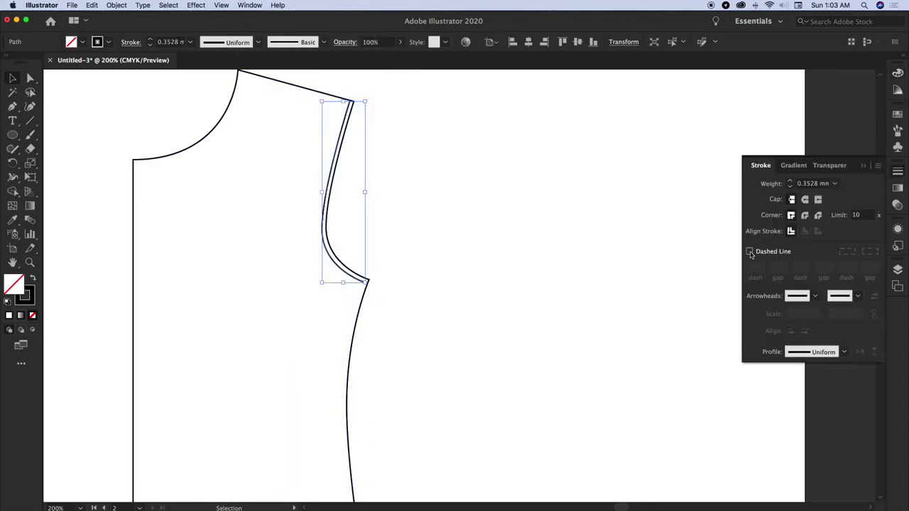
pyautogui.click(750, 253)
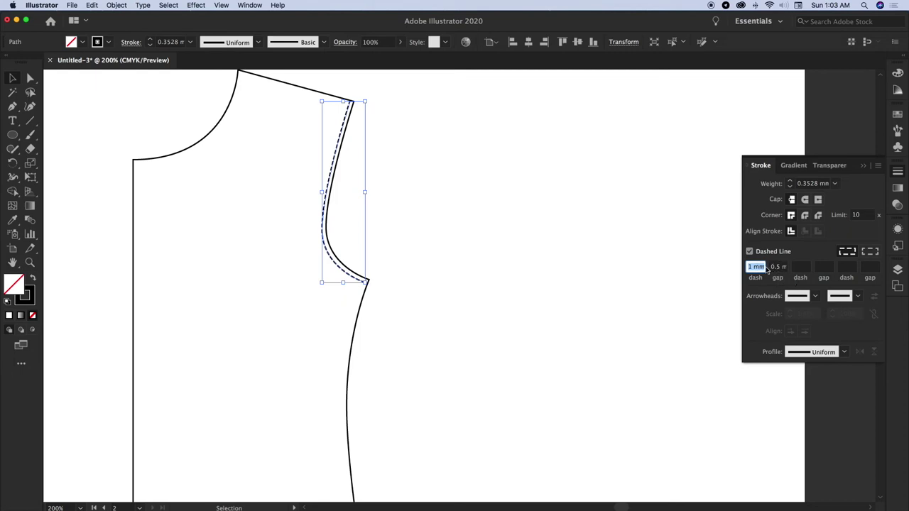
pyautogui.click(755, 267)
pyautogui.click(355, 261)
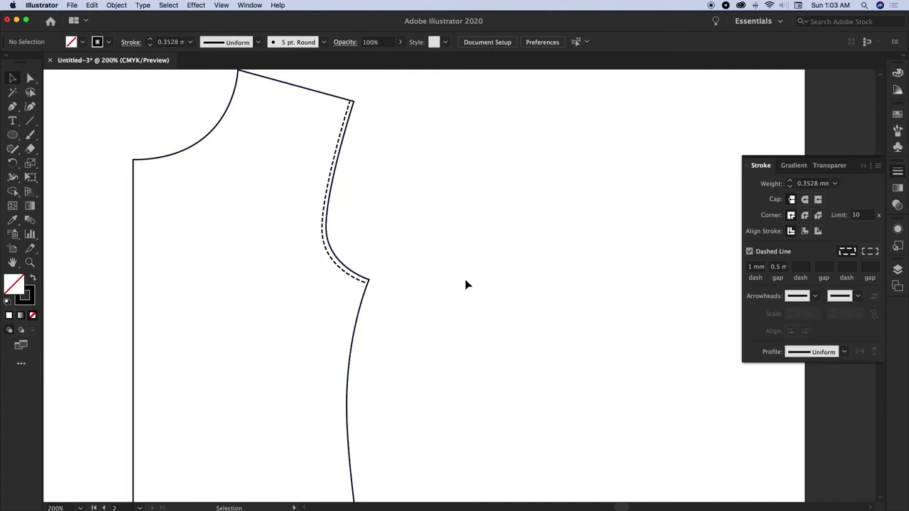
# Step: Select the side seam's waist anchor and outer hem corner with the Direct Selection tool
pyautogui.scroll(-5, 466, 285)
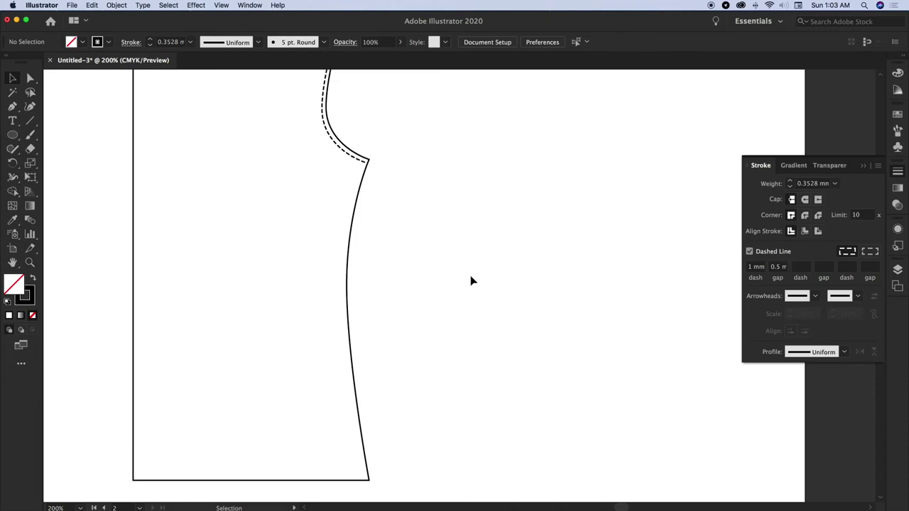
pyautogui.press('super+minus')
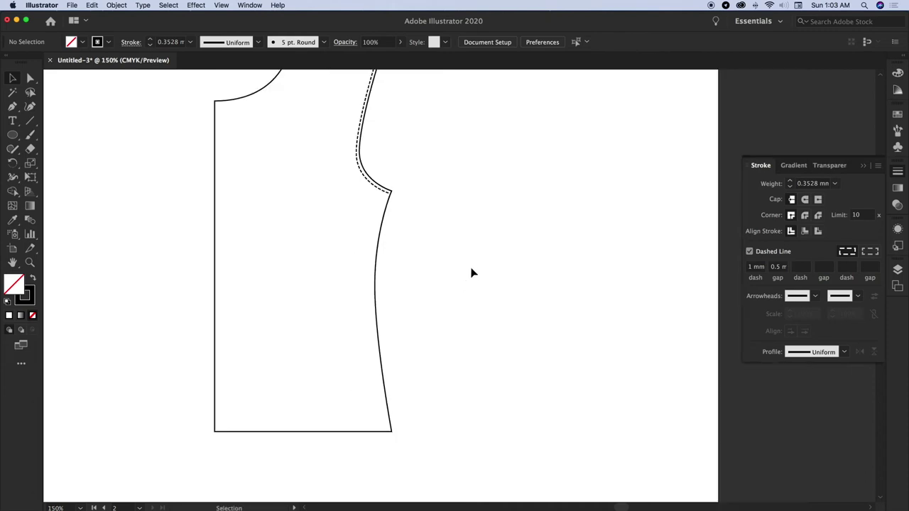
pyautogui.scroll(2, 471, 270)
pyautogui.click(30, 79)
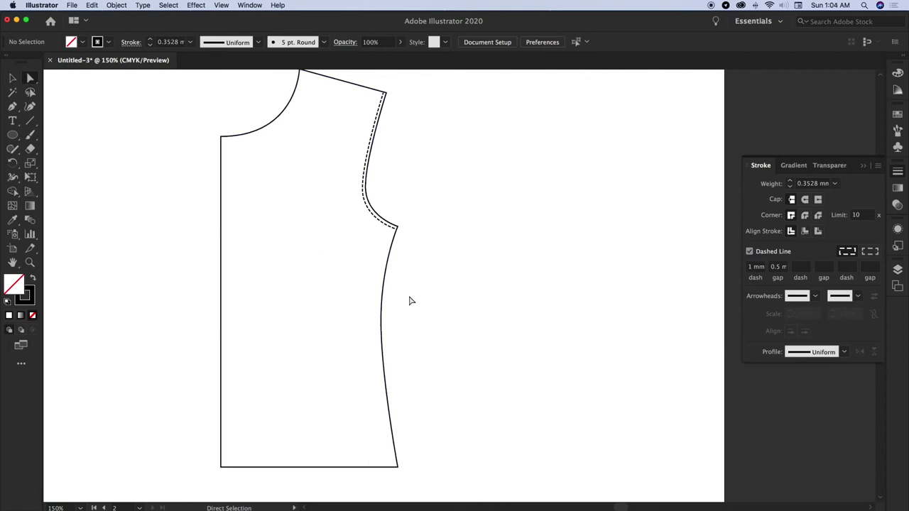
pyautogui.moveTo(410, 299); pyautogui.dragTo(373, 365)
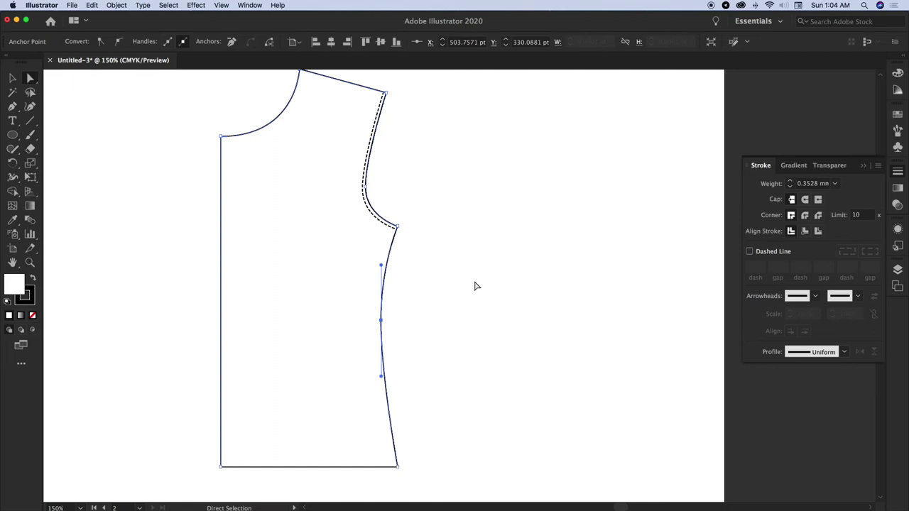
pyautogui.click(424, 308)
pyautogui.moveTo(409, 292); pyautogui.dragTo(364, 352)
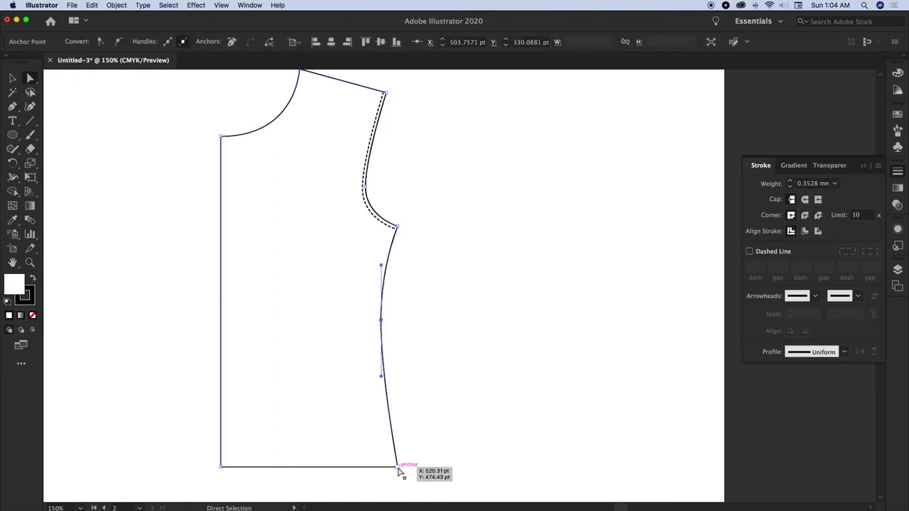
pyautogui.moveTo(431, 283); pyautogui.dragTo(377, 490)
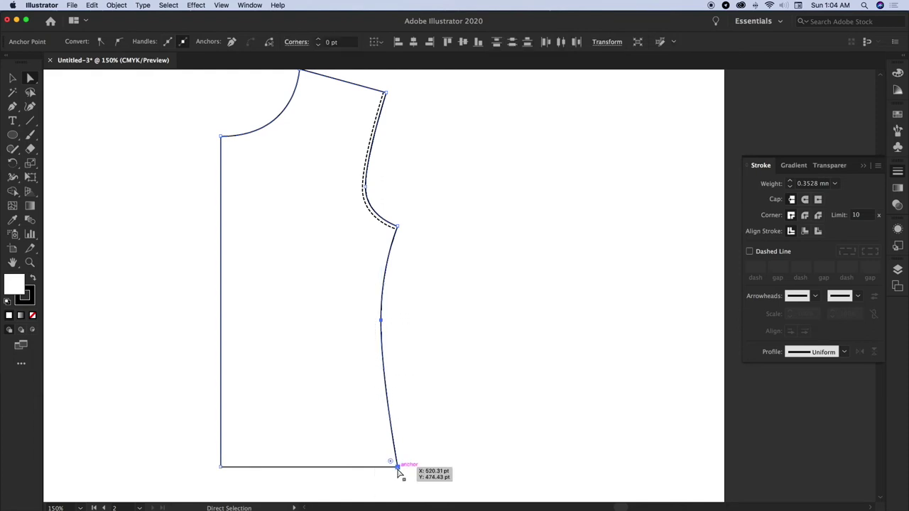
pyautogui.press('v')
pyautogui.press('a')
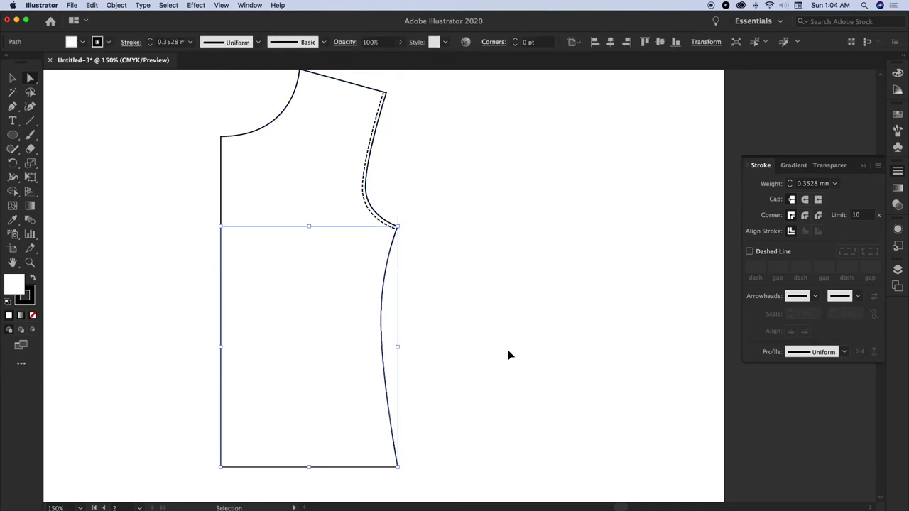
# Step: Try pasting a copy of the side seam and hem in front, nudge it up and inward, and delete it
pyautogui.hotkey('ctrl', 'c')
pyautogui.hotkey('ctrl', 'f')
pyautogui.press('Up')
pyautogui.press('Left')
pyautogui.press('Left')
pyautogui.press('Up')
pyautogui.press('Left')
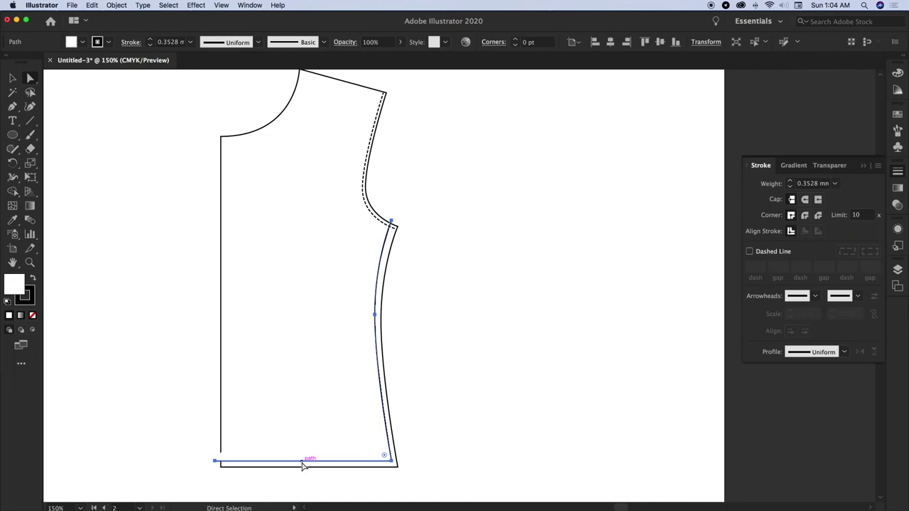
pyautogui.press('Delete')
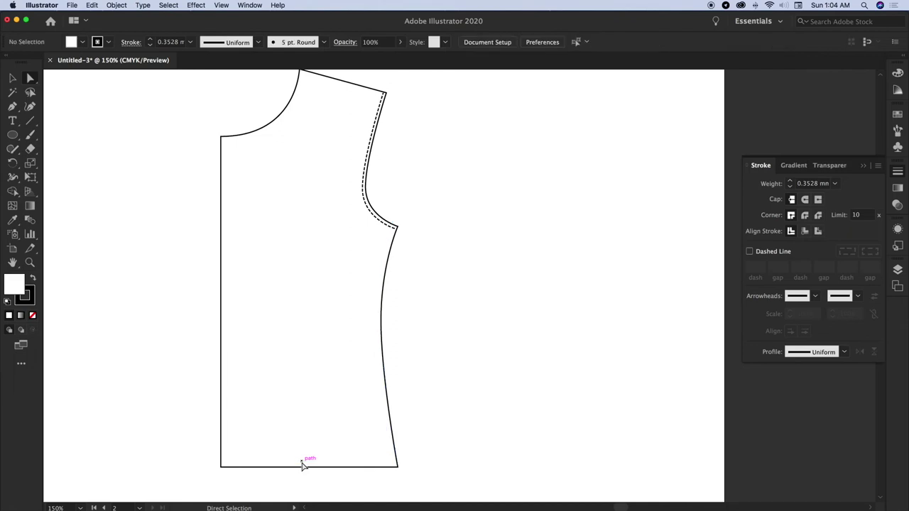
# Step: Copy the side seam from its waist anchor in front of the bodice, shift it slightly inward, and remove its fill
pyautogui.moveTo(416, 278); pyautogui.dragTo(371, 404)
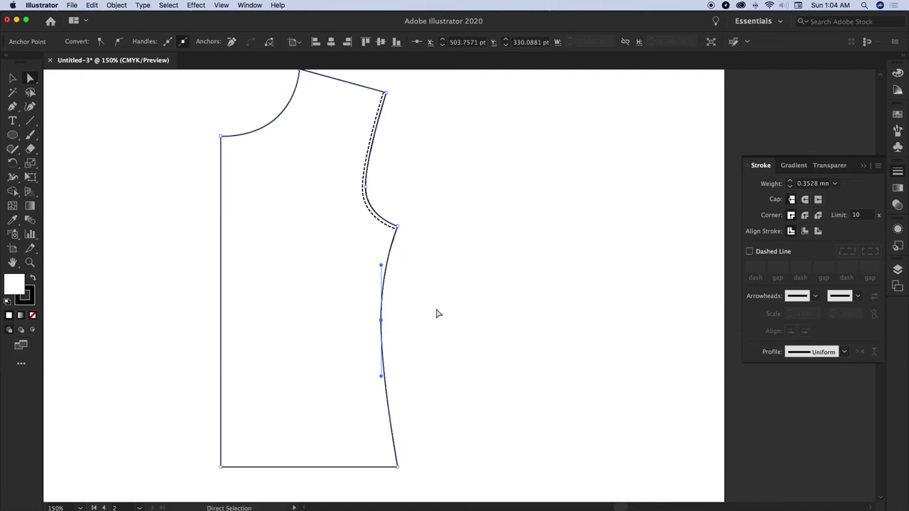
pyautogui.press('v')
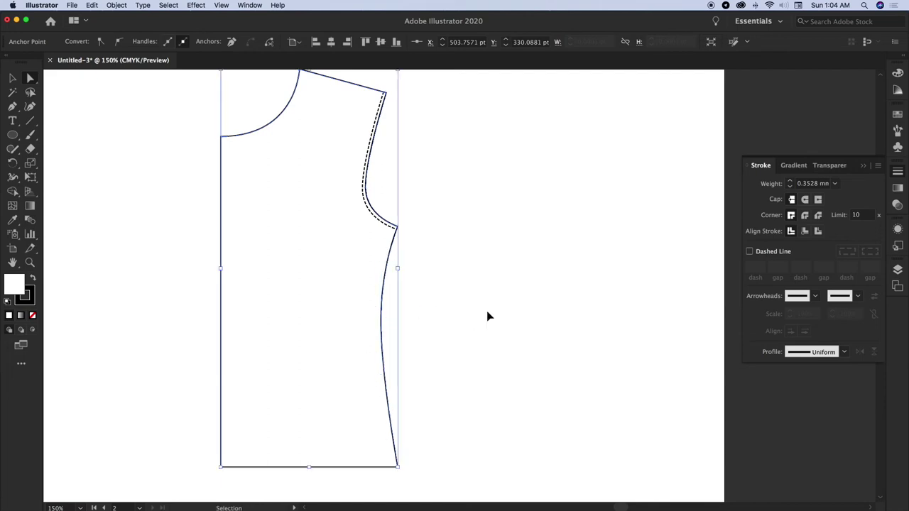
pyautogui.press('a')
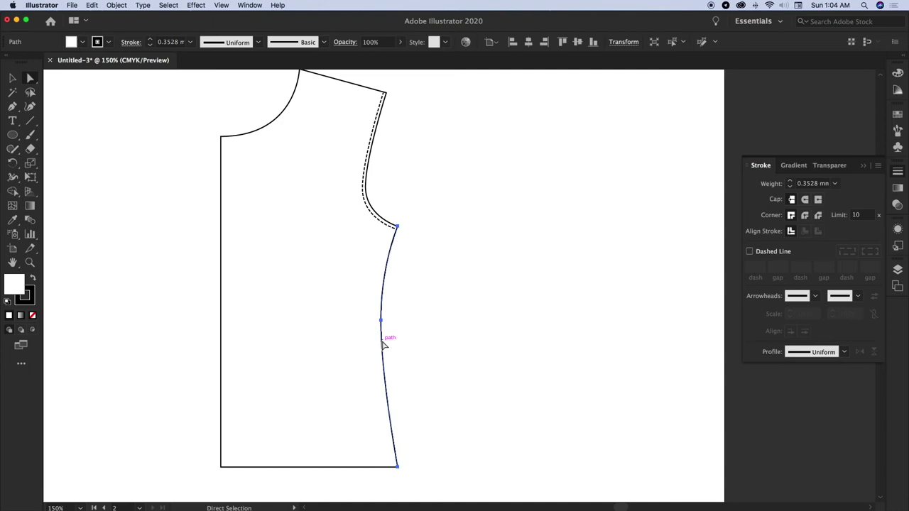
pyautogui.moveTo(384, 345); pyautogui.dragTo(376, 344)
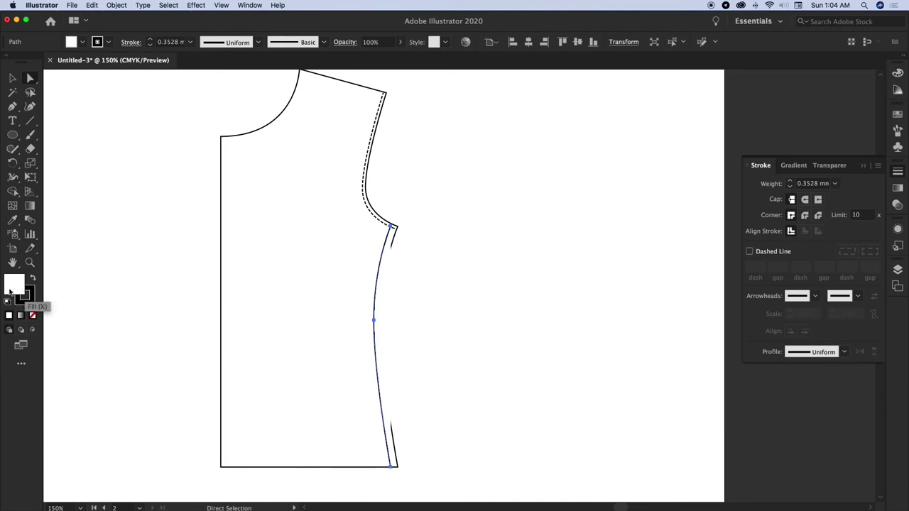
pyautogui.click(32, 315)
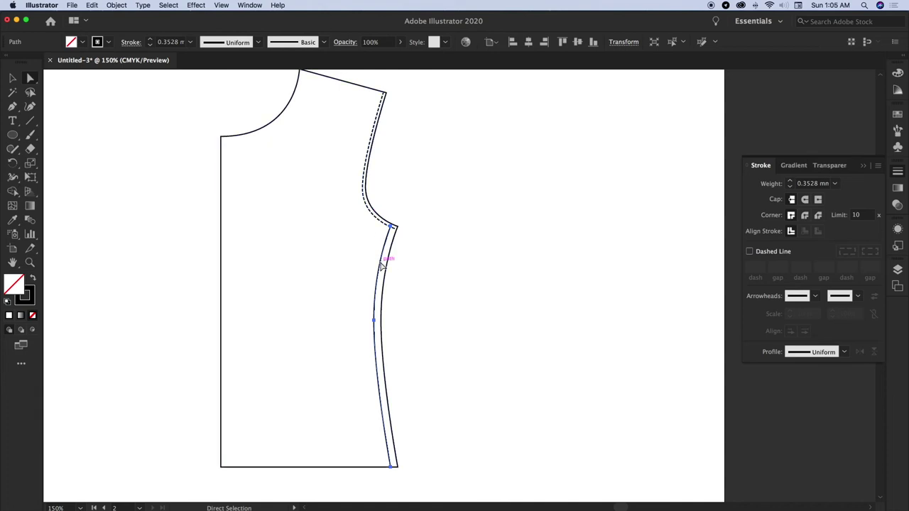
# Step: Copy the centre-front edge in front to make two parallel vertical lines, one close to the edge and one further inward
pyautogui.moveTo(201, 232); pyautogui.dragTo(237, 349)
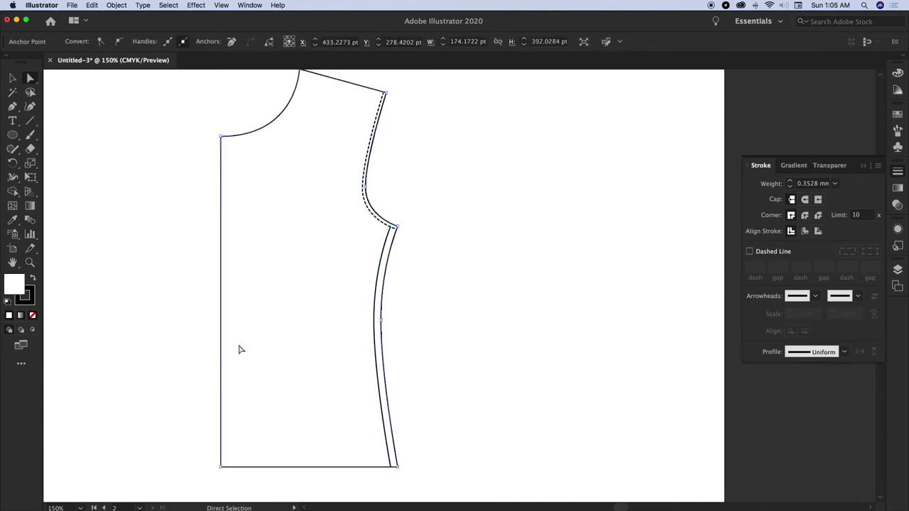
pyautogui.press('super+c')
pyautogui.press('super+f')
pyautogui.press('Right')
pyautogui.press('Right')
pyautogui.press('Right')
pyautogui.press('Right')
pyautogui.press('Right')
pyautogui.press('Right')
pyautogui.press('Right')
pyautogui.press('Right')
pyautogui.press('Right')
pyautogui.press('Right')
pyautogui.press('Right')
pyautogui.press('Right')
pyautogui.press('Right')
pyautogui.press('Right')
pyautogui.press('Right')
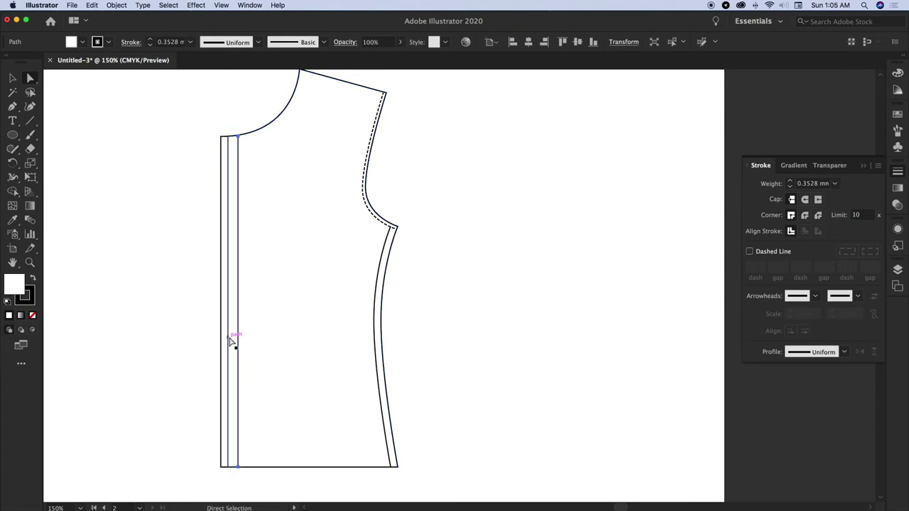
pyautogui.moveTo(231, 341); pyautogui.dragTo(226, 341)
pyautogui.click(164, 331)
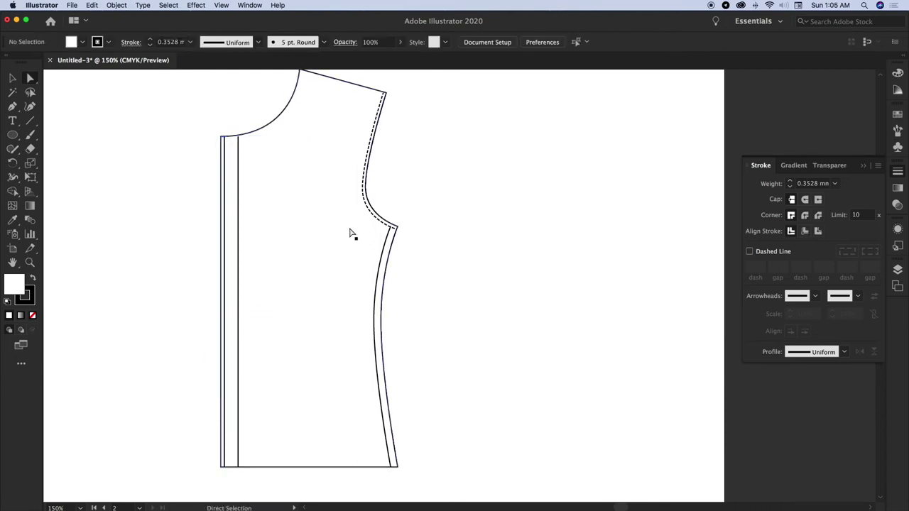
# Step: Try selecting both centre-front lines and the inner side-seam line with Direct Selection for restyling with the Eyedropper tool
pyautogui.click(385, 257)
pyautogui.click(239, 260)
pyautogui.click(226, 262)
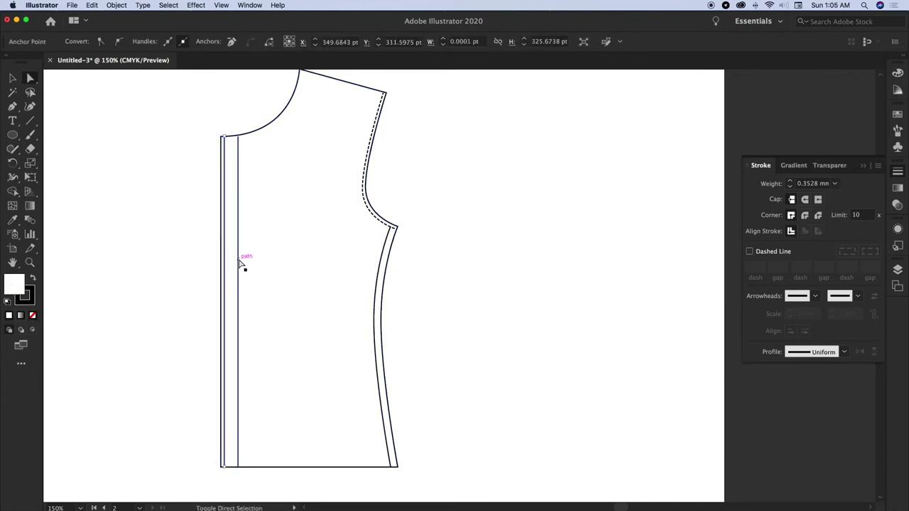
pyautogui.keyDown('shift'); pyautogui.click(380, 267); pyautogui.keyUp('shift')
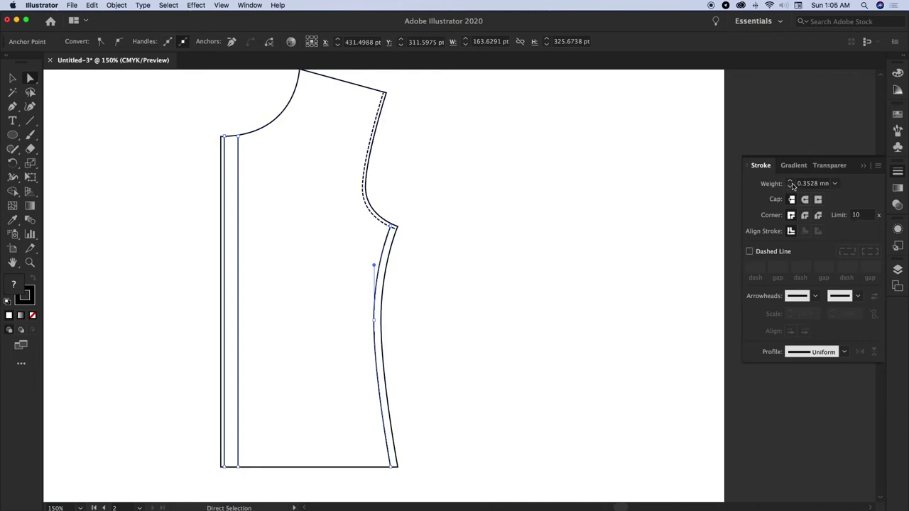
pyautogui.click(11, 222)
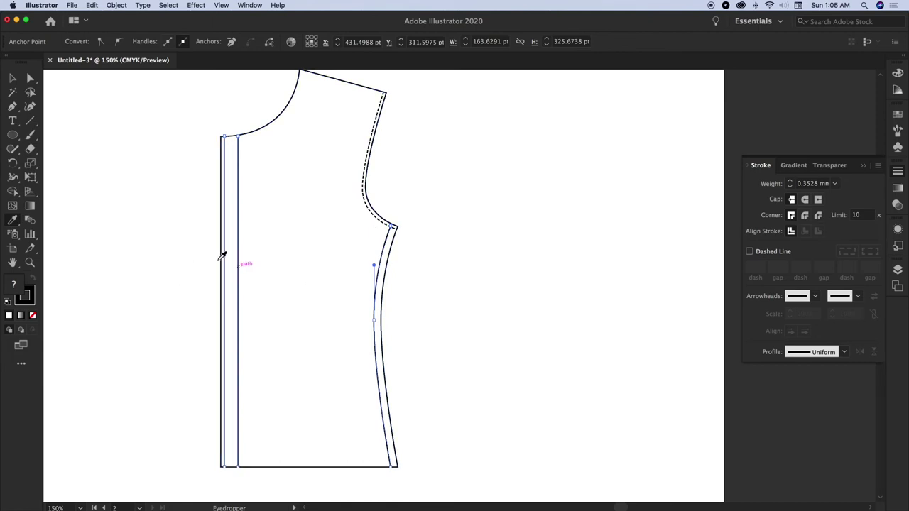
pyautogui.click(14, 79)
pyautogui.click(206, 228)
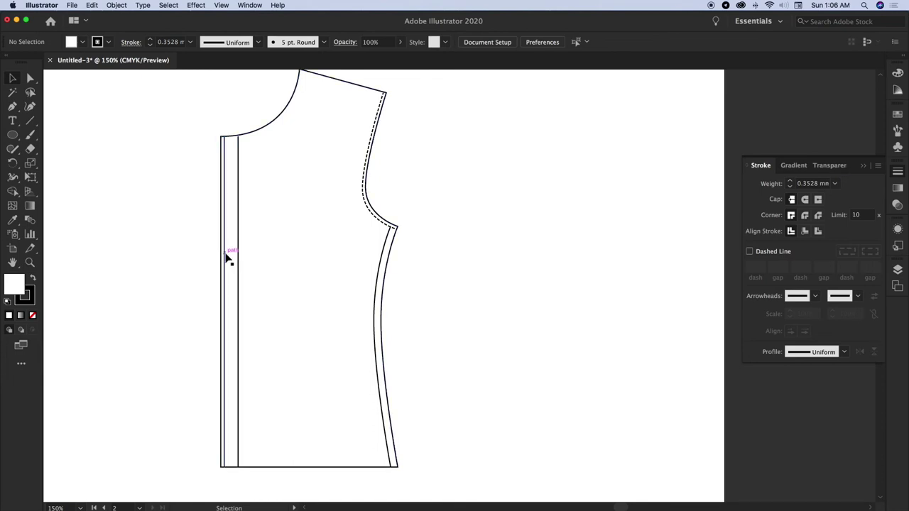
# Step: Select the two centre-front lines and the inner side-seam line together with the Selection tool
pyautogui.press('shift')
pyautogui.keyDown('shift'); pyautogui.click(226, 257); pyautogui.keyUp('shift')
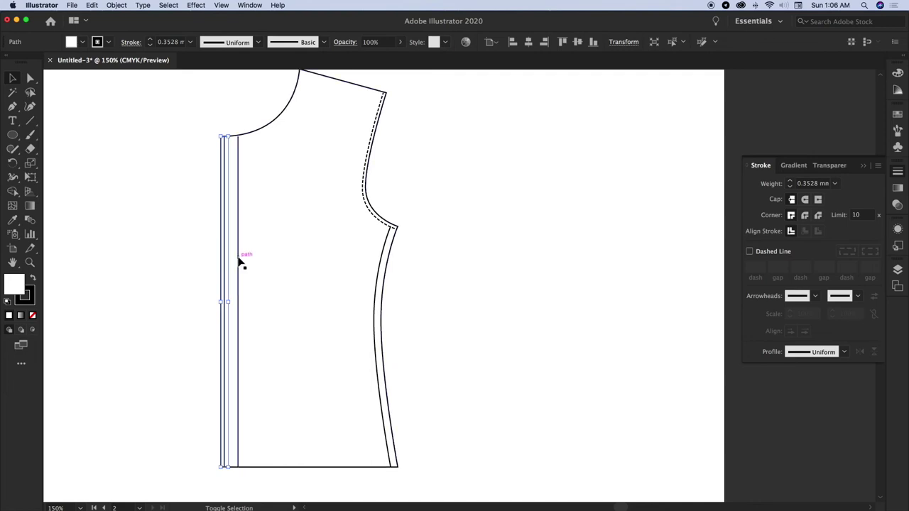
pyautogui.keyDown('shift'); pyautogui.click(239, 263); pyautogui.keyUp('shift')
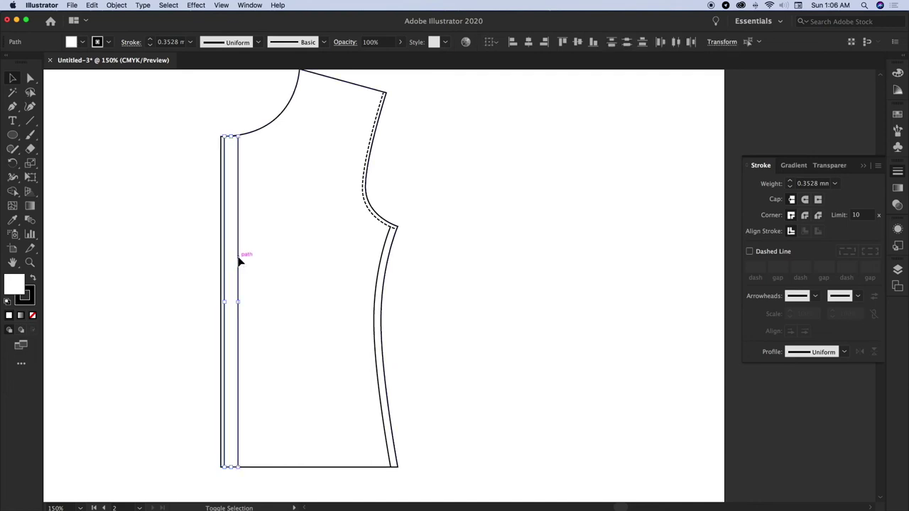
pyautogui.keyDown('shift'); pyautogui.click(380, 277); pyautogui.keyUp('shift')
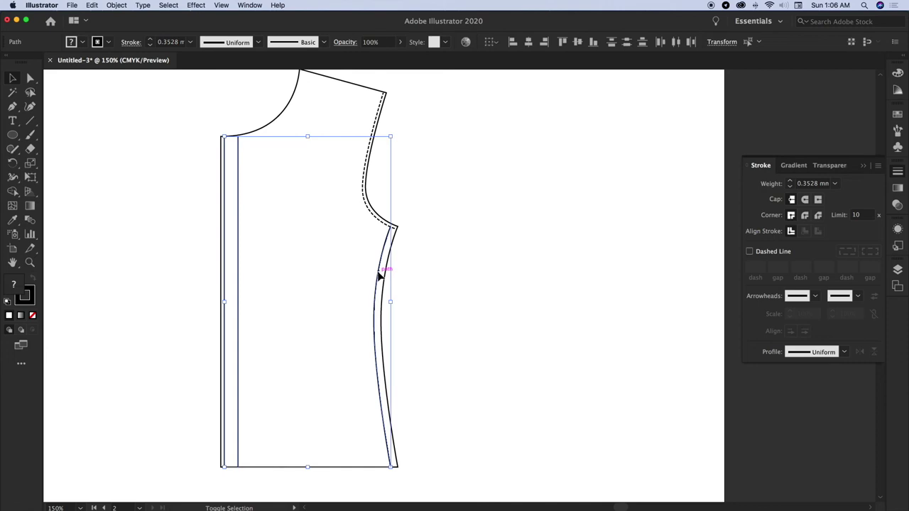
pyautogui.keyDown('shift'); pyautogui.click(240, 258); pyautogui.keyUp('shift')
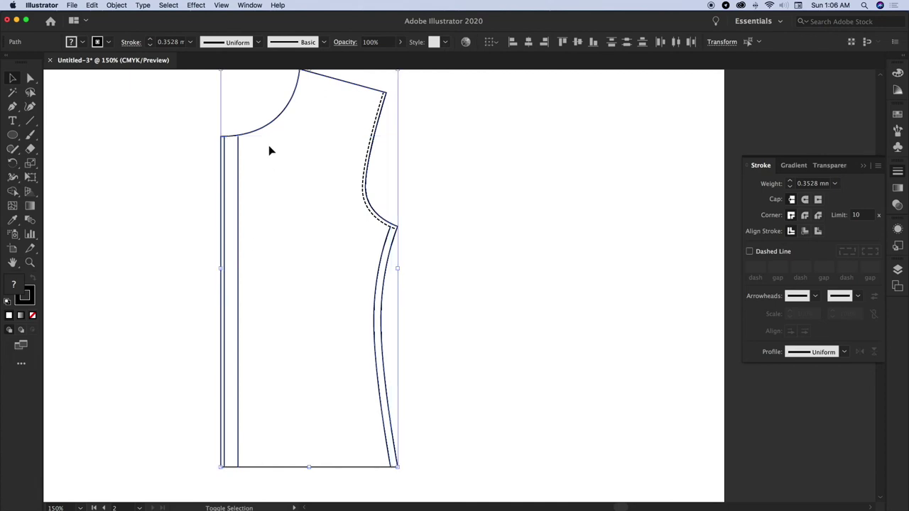
# Step: Restyle the two centre-front lines and the inner side-seam line with the armhole's dashed stitch style using the Eyedropper tool
pyautogui.press('a')
pyautogui.click(260, 182)
pyautogui.click(227, 195)
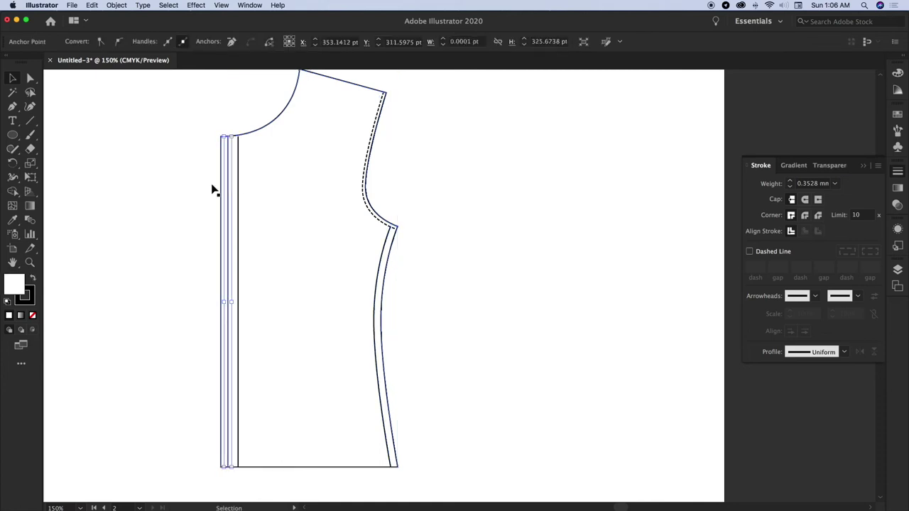
pyautogui.click(207, 187)
pyautogui.keyDown('shift'); pyautogui.click(230, 204); pyautogui.keyUp('shift')
pyautogui.click(240, 209)
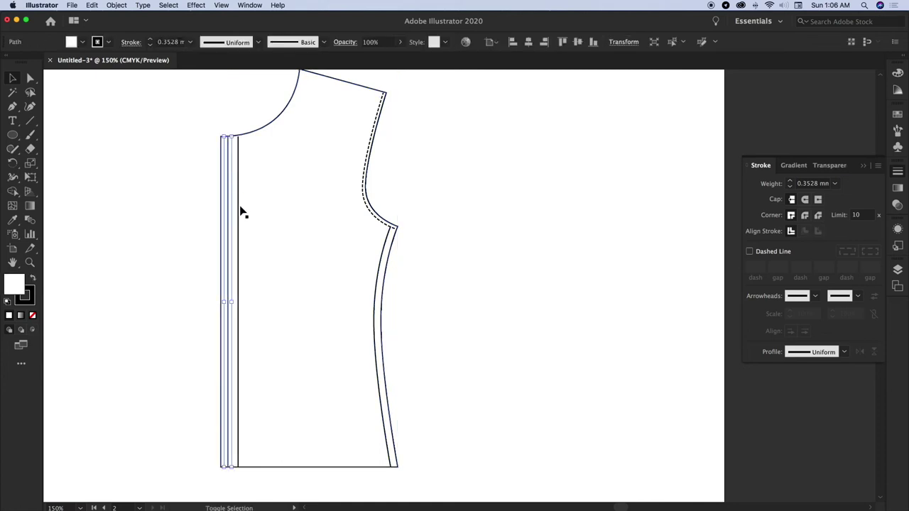
pyautogui.keyDown('shift'); pyautogui.click(381, 270); pyautogui.keyUp('shift')
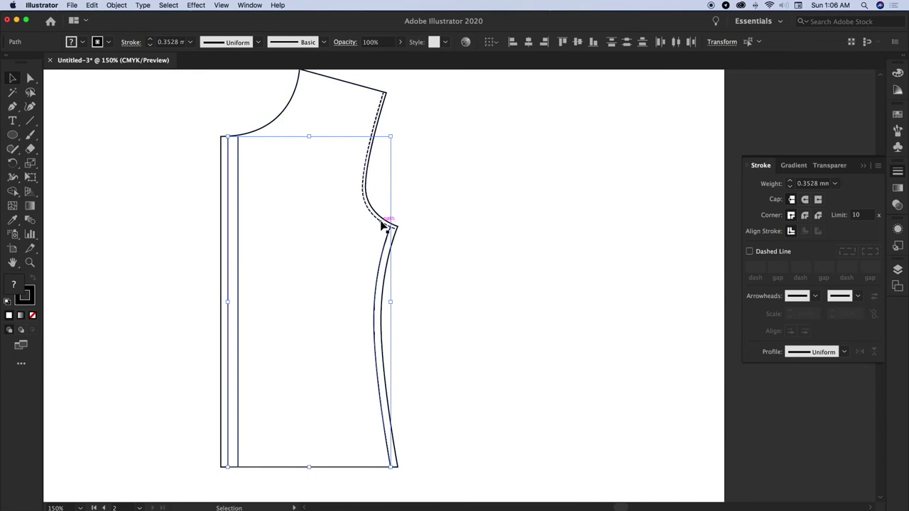
pyautogui.click(12, 219)
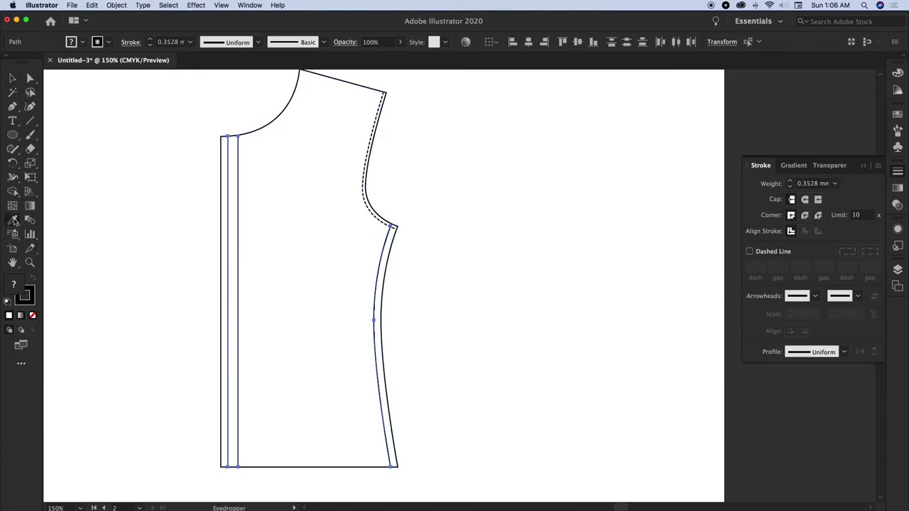
pyautogui.click(376, 206)
pyautogui.click(376, 206)
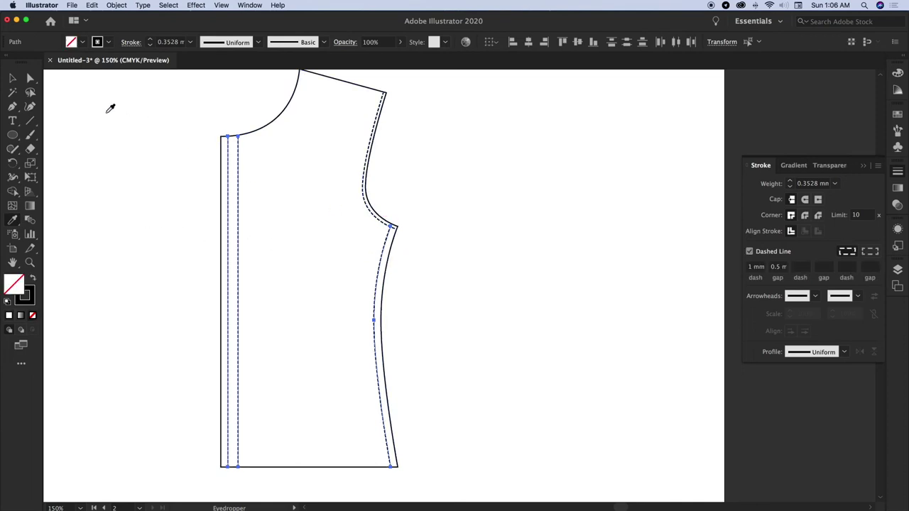
pyautogui.click(12, 77)
pyautogui.click(252, 269)
# Step: Draw a dashed demonstration circle beside the bodice's armhole and set its dash length to 2 mm
pyautogui.scroll(3, 439, 245)
pyautogui.hscroll(1, 439, 245)
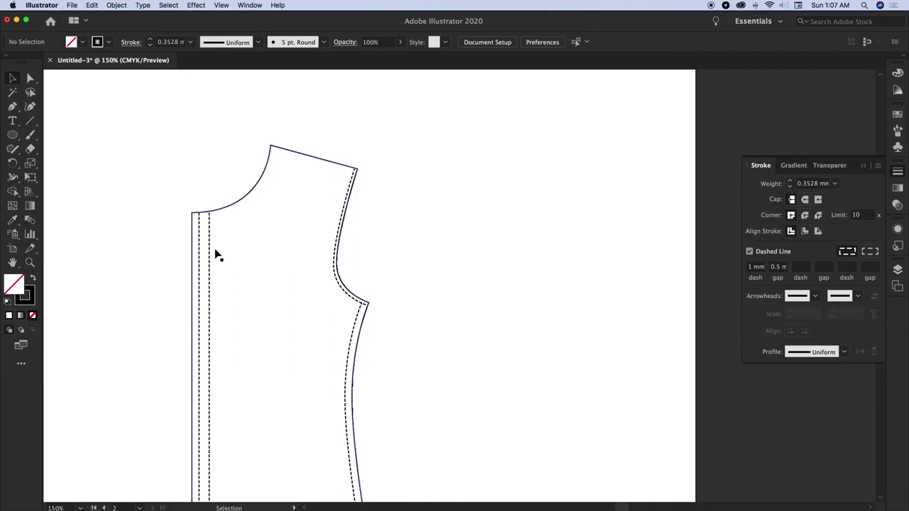
pyautogui.click(12, 135)
pyautogui.moveTo(434, 173); pyautogui.dragTo(579, 312)
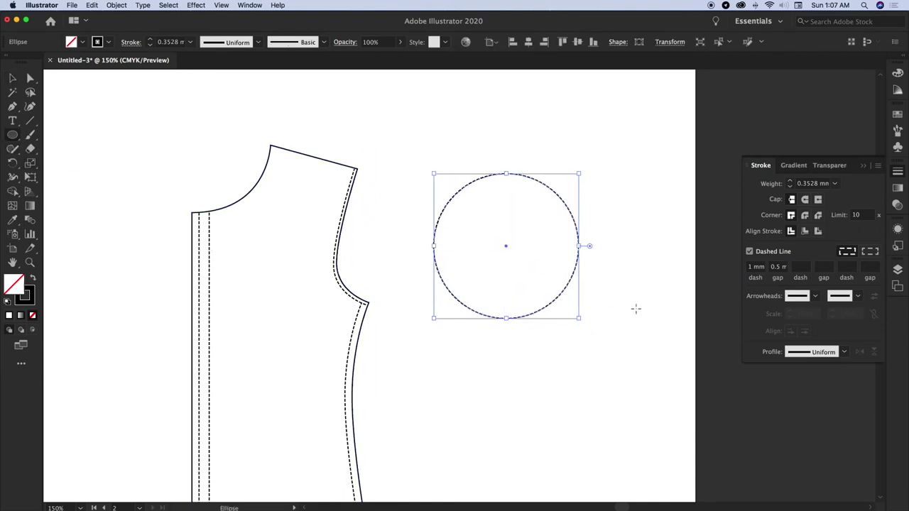
pyautogui.click(750, 267)
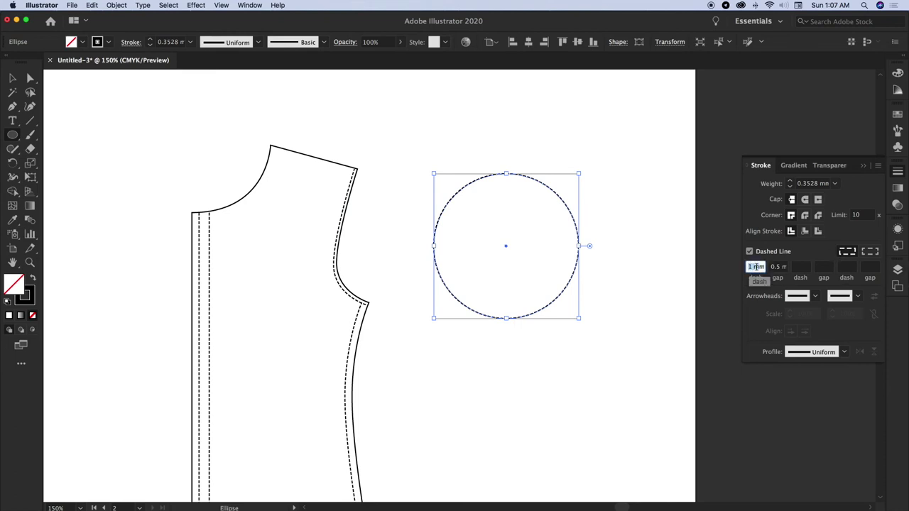
pyautogui.write('2')
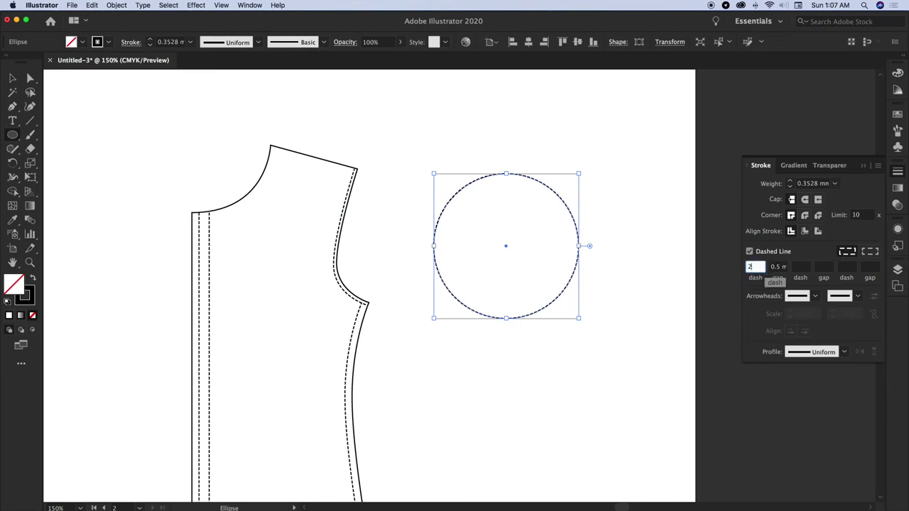
pyautogui.press('Tab')
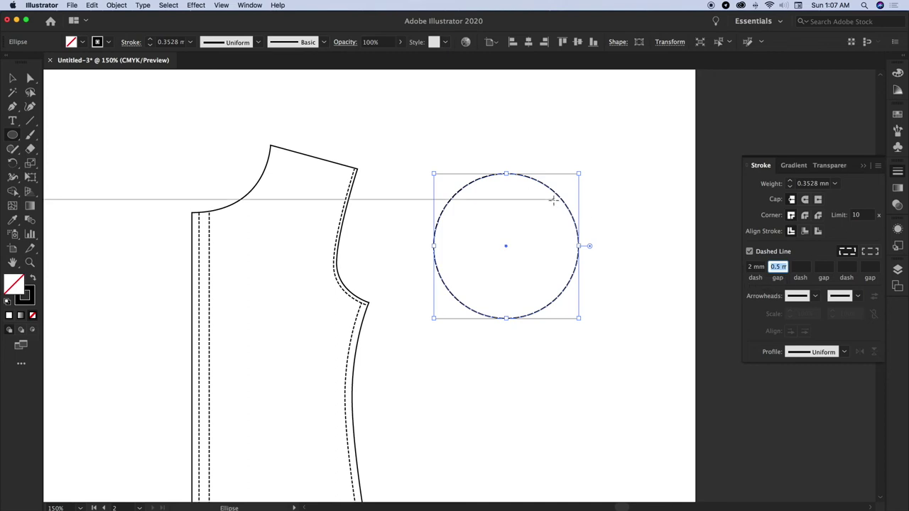
# Step: Set the demonstration circle's stroke weight to 10.0342 mm and give it a solid blue fill
pyautogui.moveTo(790, 183); pyautogui.dragTo(775, 177)
pyautogui.click(816, 183)
pyautogui.press('BackSpace')
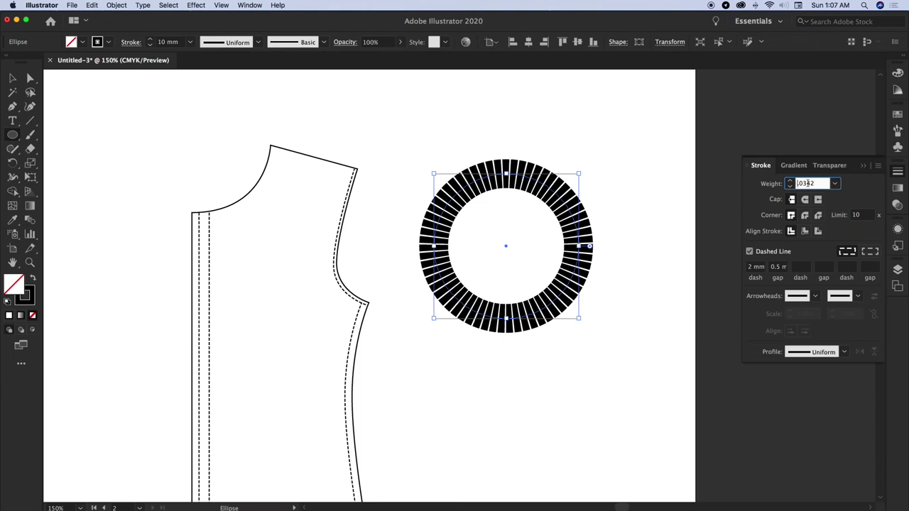
pyautogui.write('10')
pyautogui.doubleClick(24, 291)
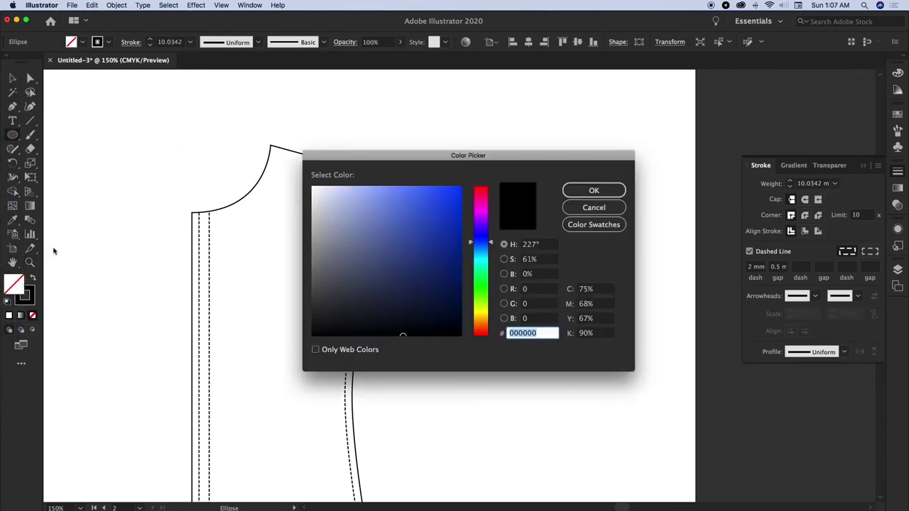
pyautogui.click(429, 204)
pyautogui.click(577, 191)
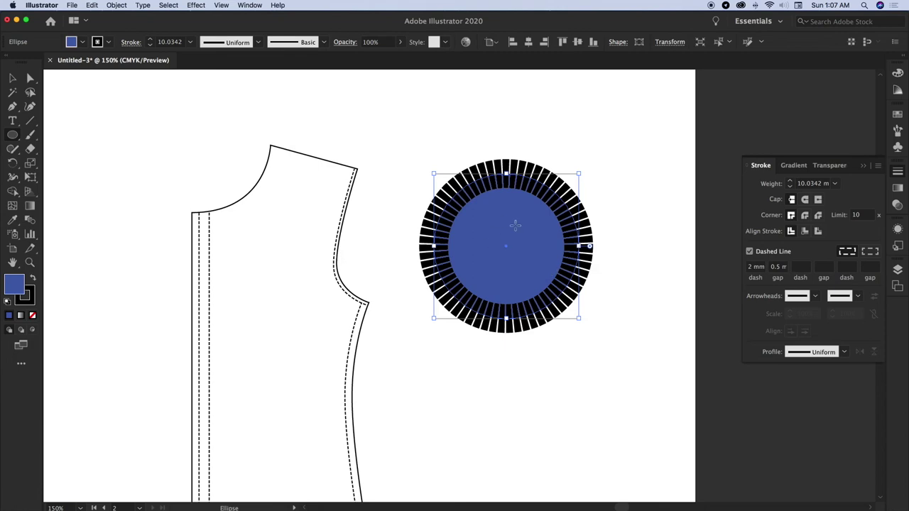
pyautogui.click(12, 79)
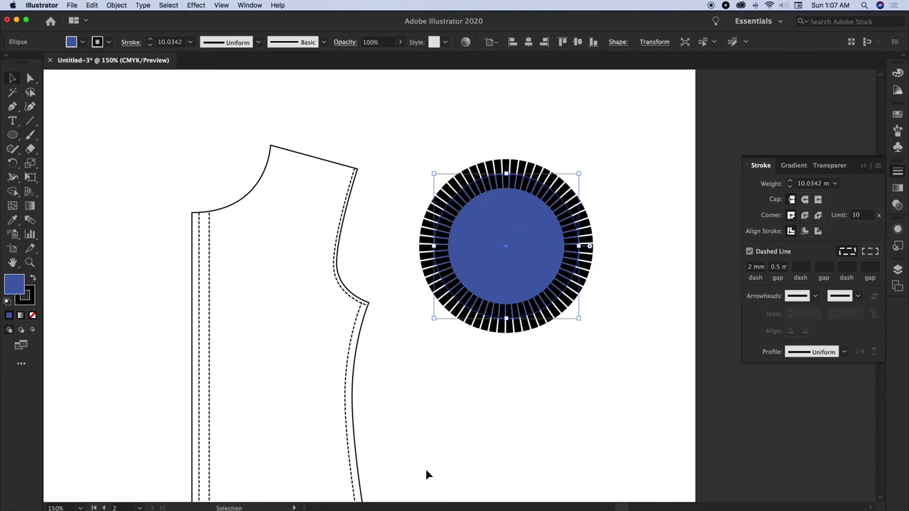
pyautogui.click(467, 419)
# Step: Draw three white ellipses of different sizes without a stroke around the blue circle
pyautogui.scroll(-4, 356, 328)
pyautogui.click(13, 136)
pyautogui.click(5, 304)
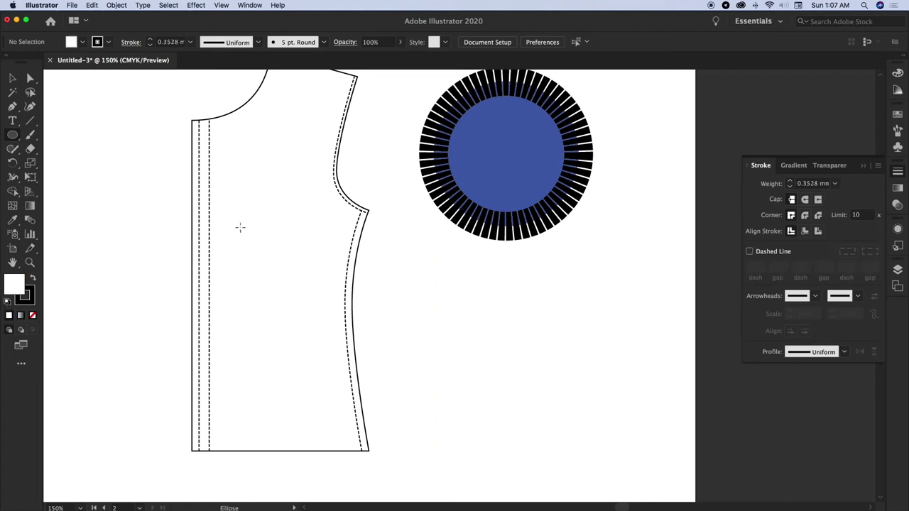
pyautogui.click(790, 186)
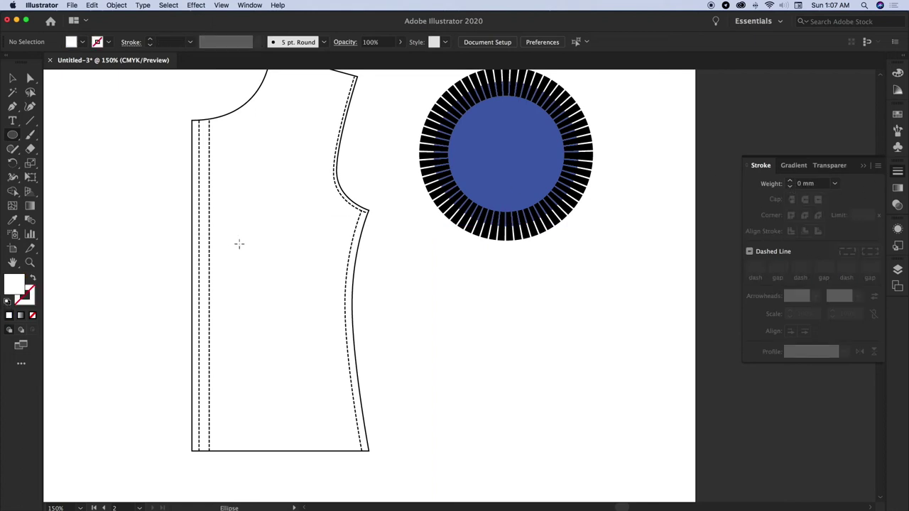
pyautogui.moveTo(446, 305); pyautogui.dragTo(581, 434)
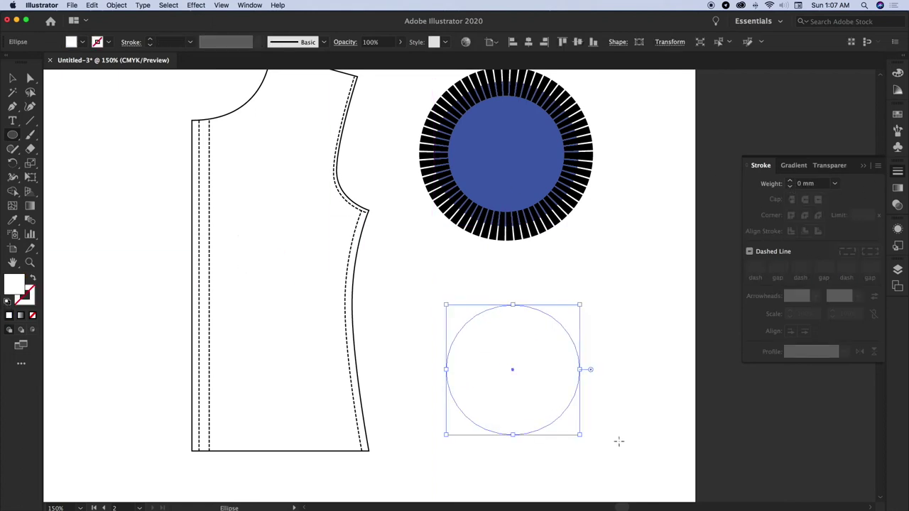
pyautogui.moveTo(631, 260); pyautogui.dragTo(709, 345)
pyautogui.moveTo(664, 239); pyautogui.dragTo(627, 204)
# Step: Select all three white ellipses and apply the blue circle's fill and dashed stroke to them with the Eyedropper tool
pyautogui.click(15, 79)
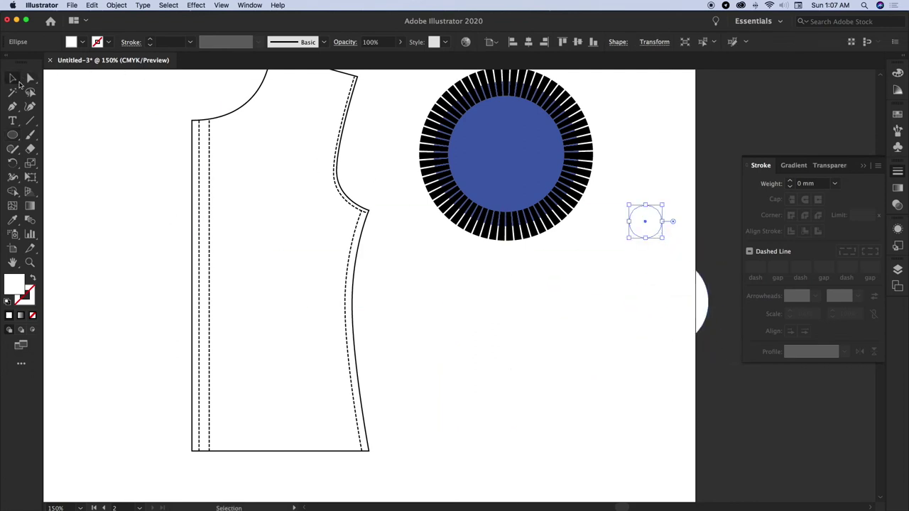
pyautogui.keyDown('shift'); pyautogui.click(661, 273); pyautogui.keyUp('shift')
pyautogui.keyDown('shift'); pyautogui.click(481, 361); pyautogui.keyUp('shift')
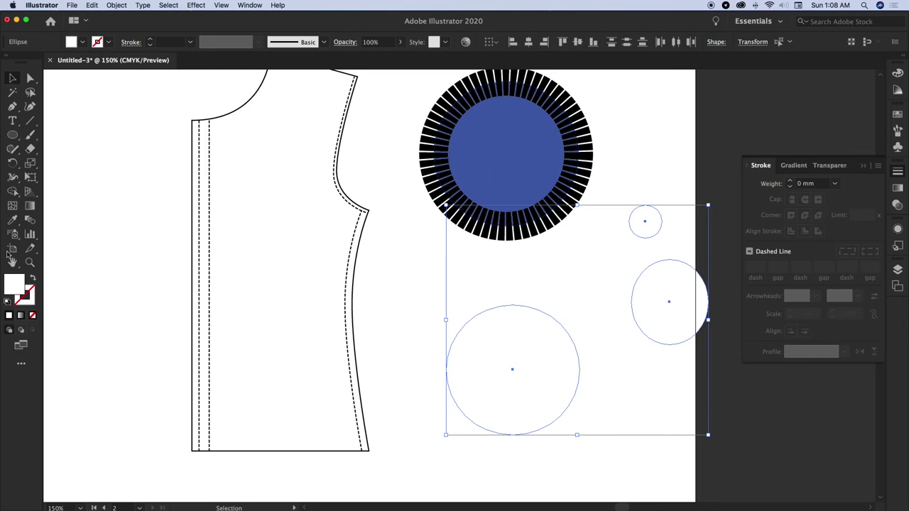
pyautogui.click(13, 220)
pyautogui.click(494, 153)
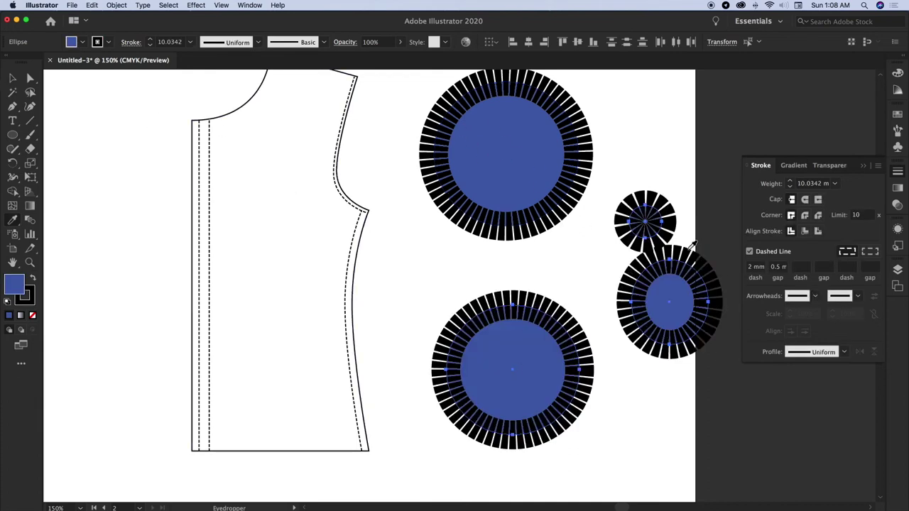
# Step: Delete all four blue demonstration circles beside the bodice
pyautogui.click(12, 78)
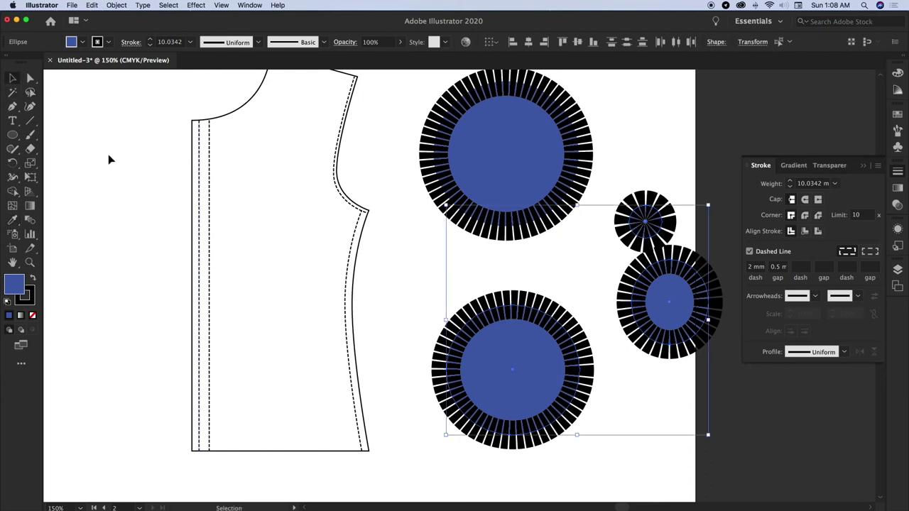
pyautogui.click(108, 159)
pyautogui.moveTo(684, 144); pyautogui.dragTo(479, 403)
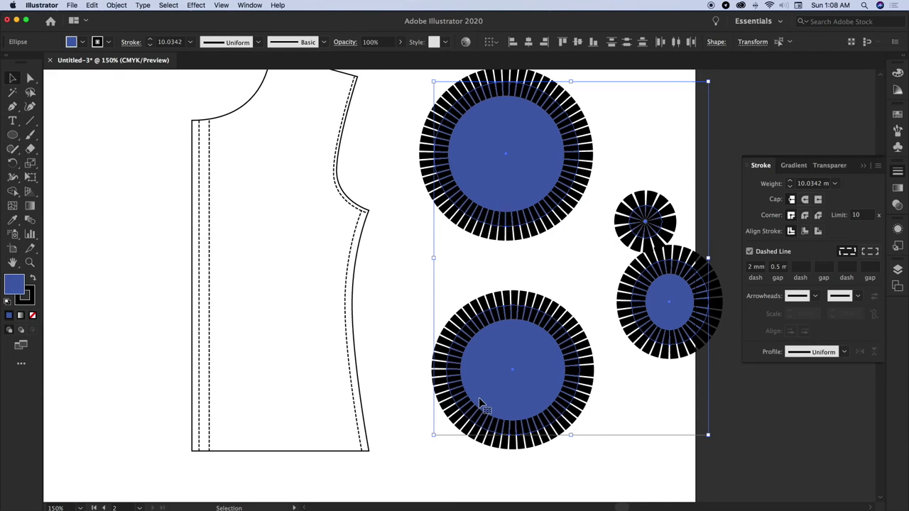
pyautogui.press('Delete')
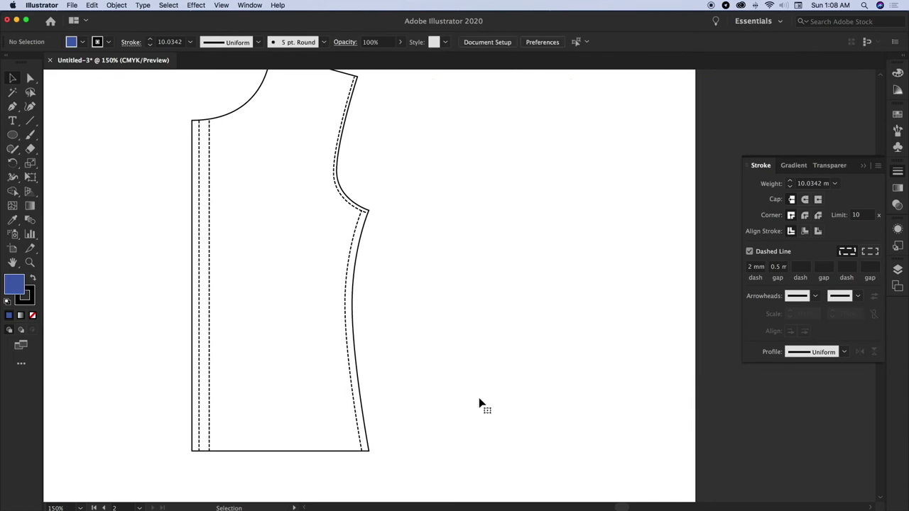
# Step: Try to pick the CTRL shortcut text out of the grouped notes on the first artboard with the Selection tool
pyautogui.hscroll(-5, 481, 404)
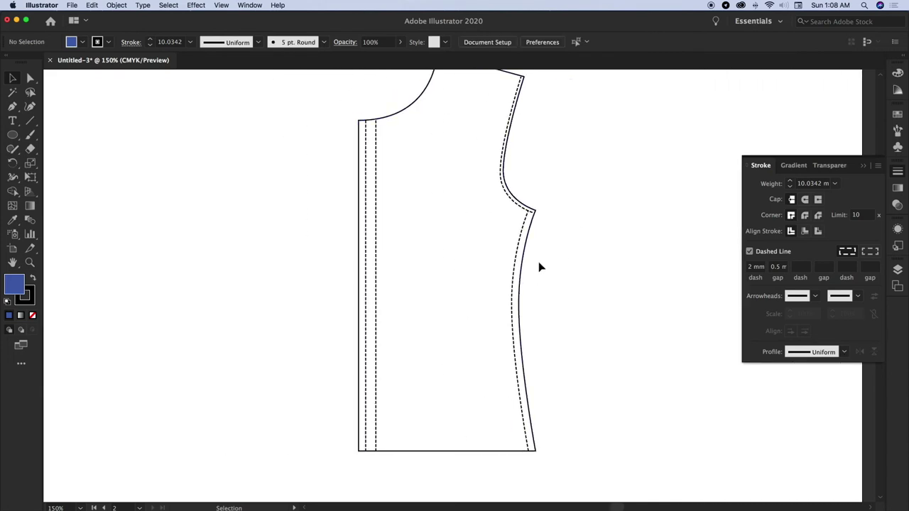
pyautogui.hscroll(-12, 528, 274)
pyautogui.hscroll(-10, 529, 279)
pyautogui.scroll(-3, 529, 279)
pyautogui.scroll(3, 529, 279)
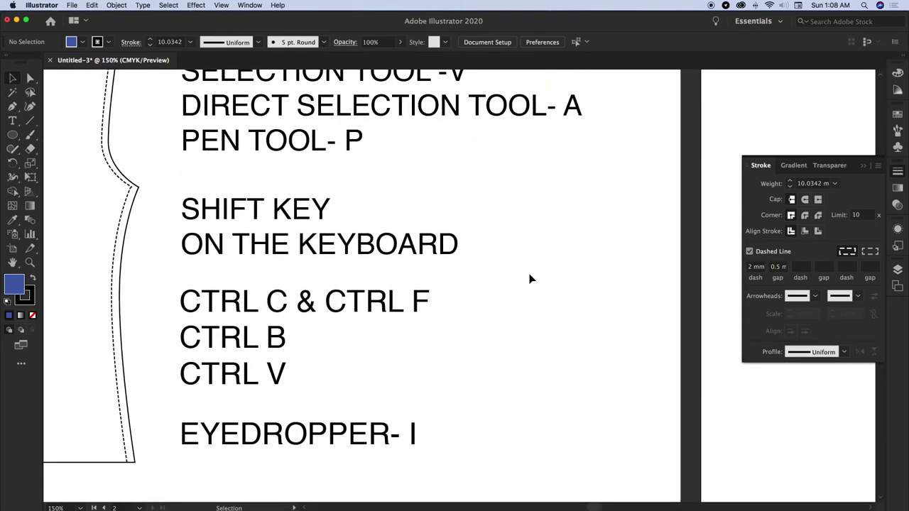
pyautogui.hscroll(3, 529, 279)
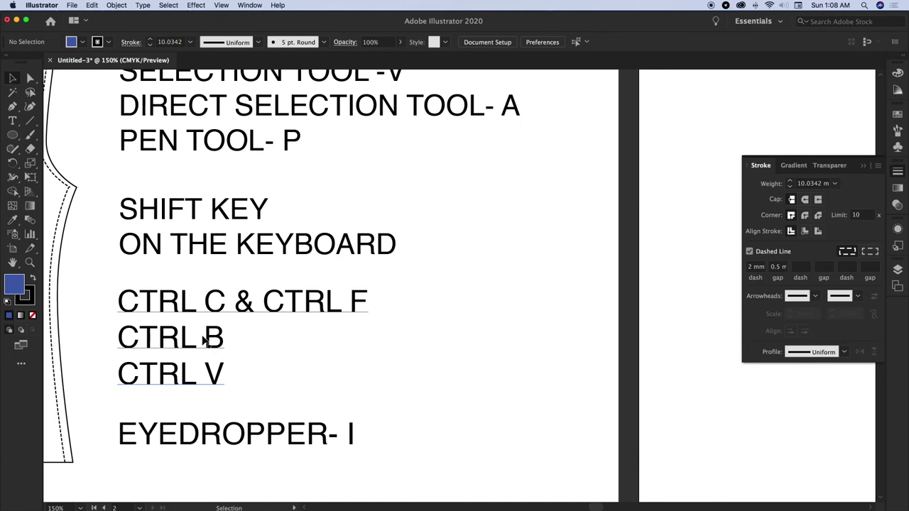
pyautogui.click(284, 315)
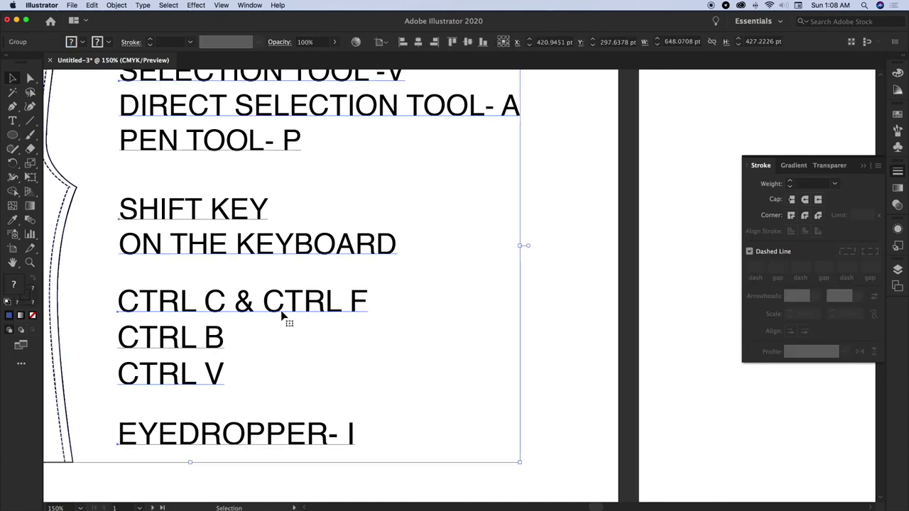
pyautogui.rightClick(281, 316)
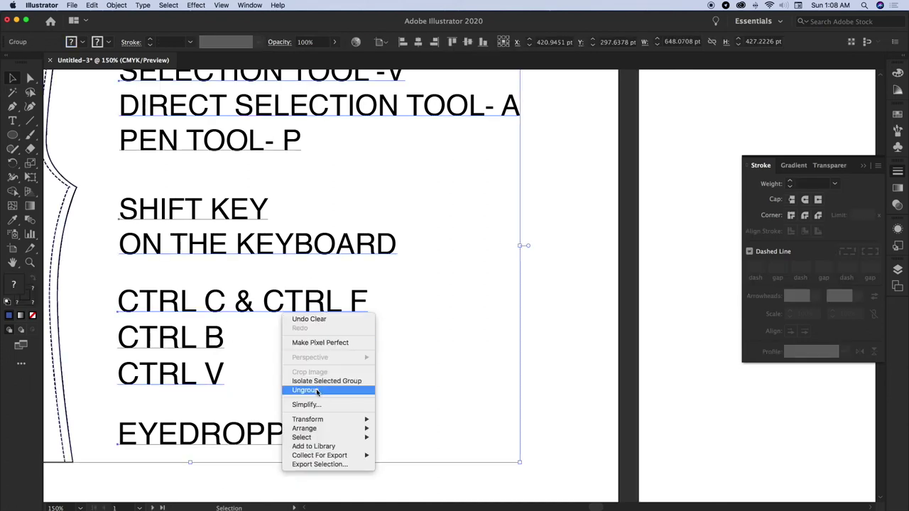
pyautogui.click(416, 374)
pyautogui.click(415, 374)
# Step: Copy the "CTRL C & CTRL F, CTRL B, CTRL V" text block from the notes and place it beside the second artboard's bodice
pyautogui.click(213, 349)
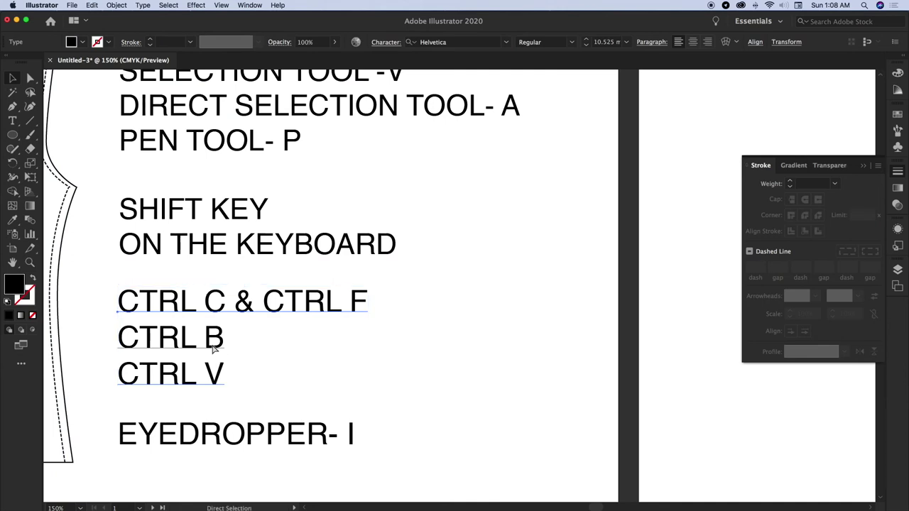
pyautogui.hscroll(5, 212, 349)
pyautogui.hscroll(10, 211, 349)
pyautogui.click(211, 349)
pyautogui.press('a')
pyautogui.write('CTRL C & CTRL F CTRL B CTRL V')
pyautogui.click(299, 349)
pyautogui.moveTo(341, 256); pyautogui.dragTo(230, 294)
pyautogui.click(255, 229)
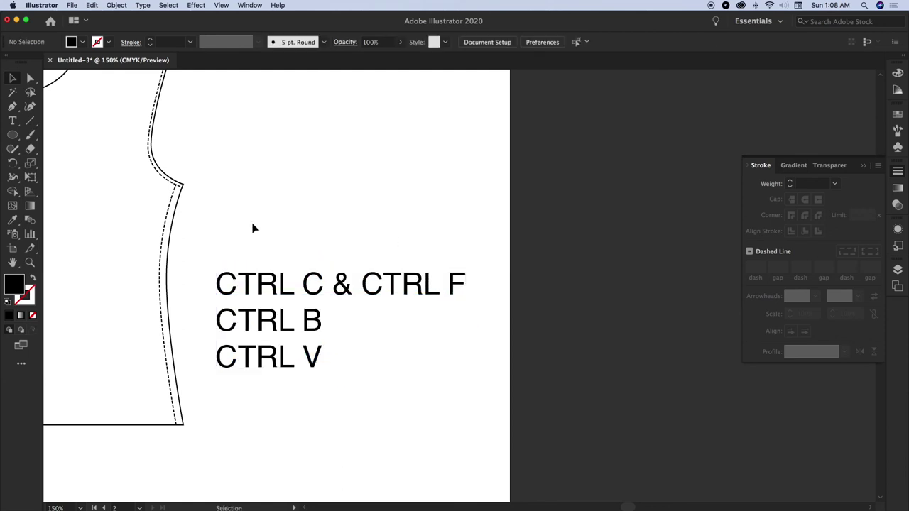
# Step: Highlight the letter V in the copied "CTRL V" line, then leave text editing with the text block selected
pyautogui.doubleClick(305, 364)
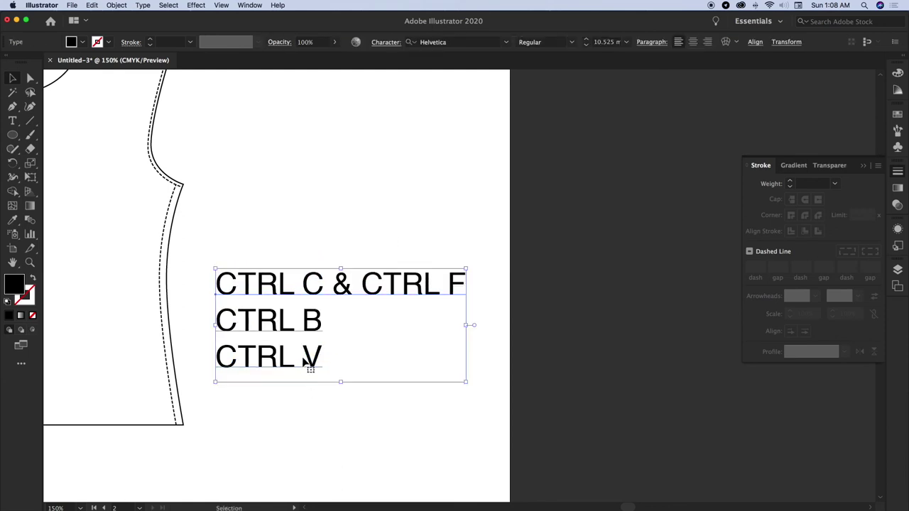
pyautogui.moveTo(304, 356); pyautogui.dragTo(324, 359)
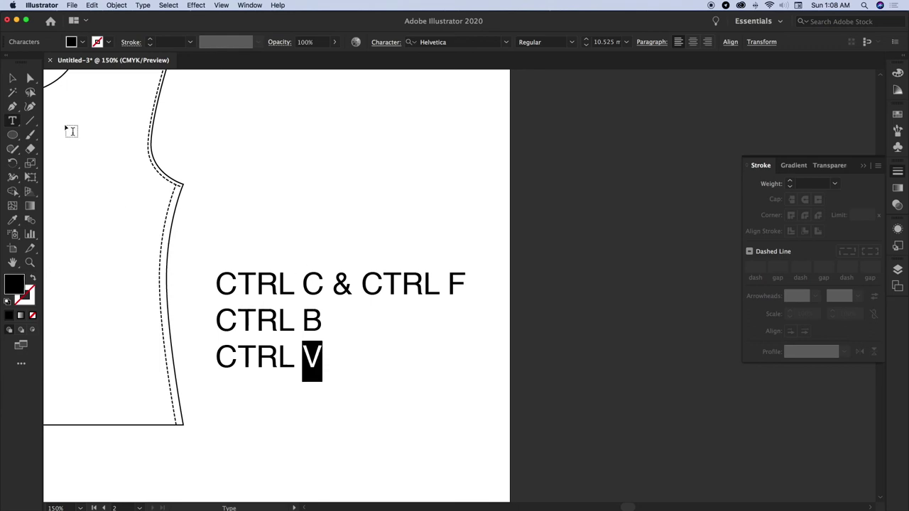
pyautogui.click(12, 79)
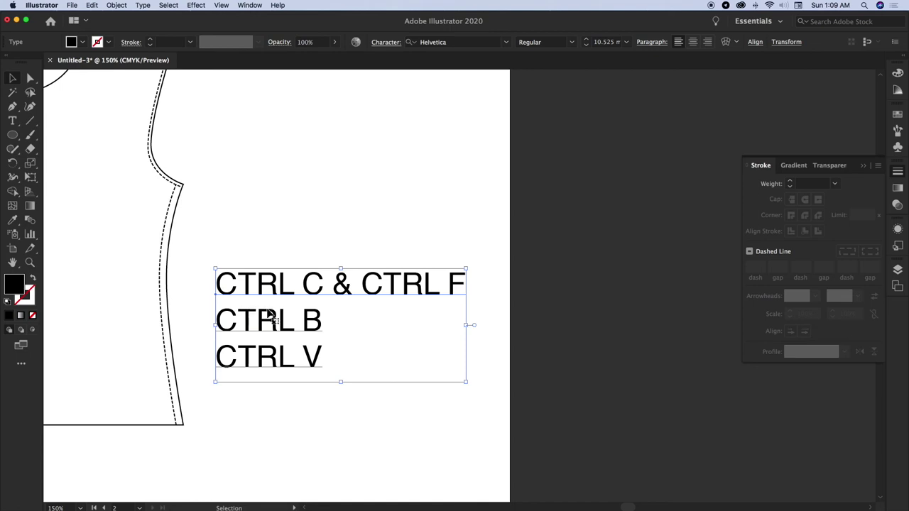
# Step: Draw a solid black circle without a stroke above the copied shortcut text
pyautogui.scroll(5, 284, 321)
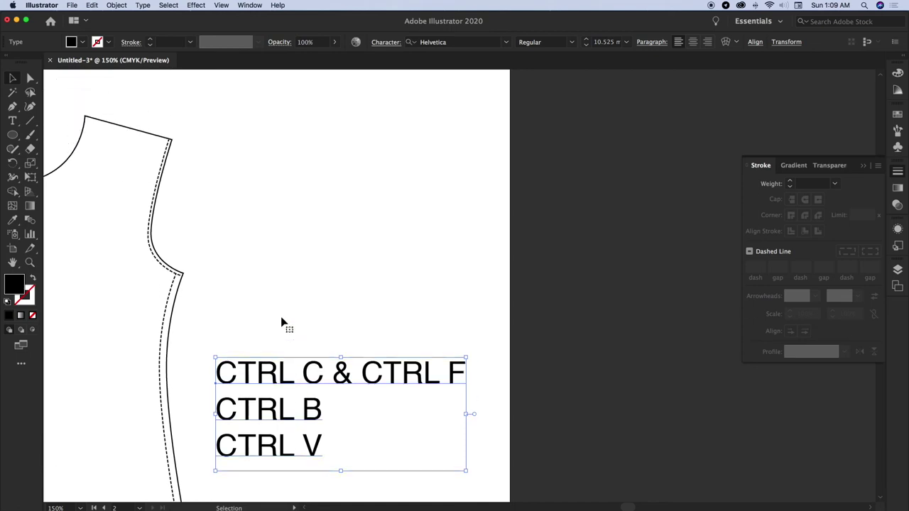
pyautogui.click(12, 135)
pyautogui.moveTo(273, 164)
pyautogui.mouseDown()
pyautogui.moveTo(356, 208)
pyautogui.moveTo(399, 249)
pyautogui.mouseUp()
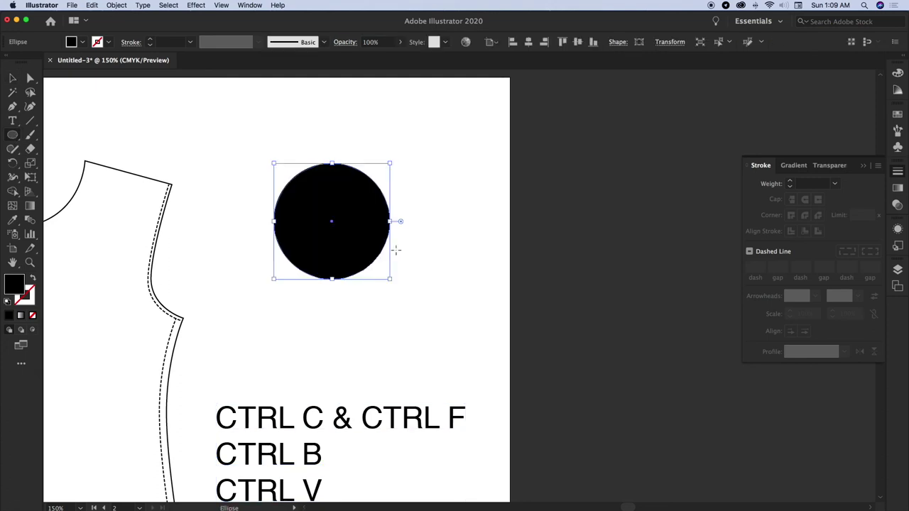
# Step: Change the black circle's fill to a bright red (E21C47) and keep the circle selected
pyautogui.doubleClick(22, 287)
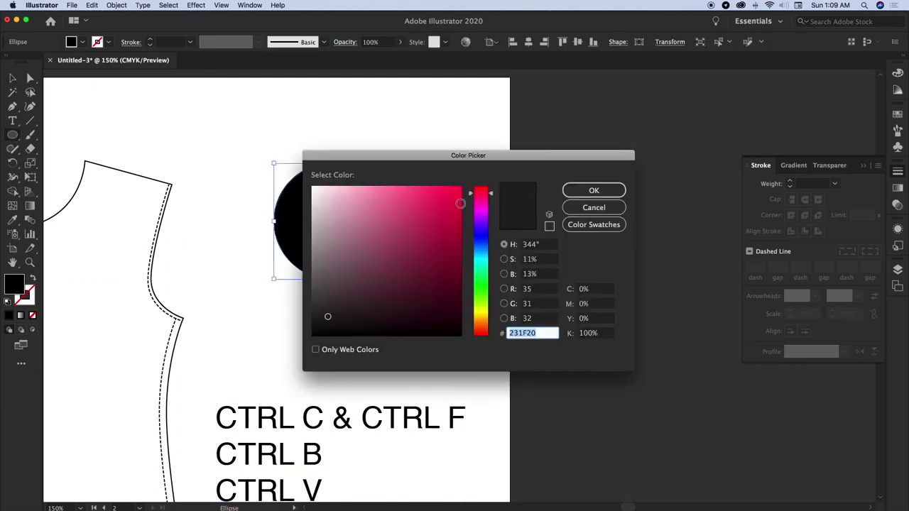
pyautogui.click(461, 202)
pyautogui.click(592, 192)
pyautogui.click(12, 77)
pyautogui.click(214, 143)
pyautogui.click(306, 201)
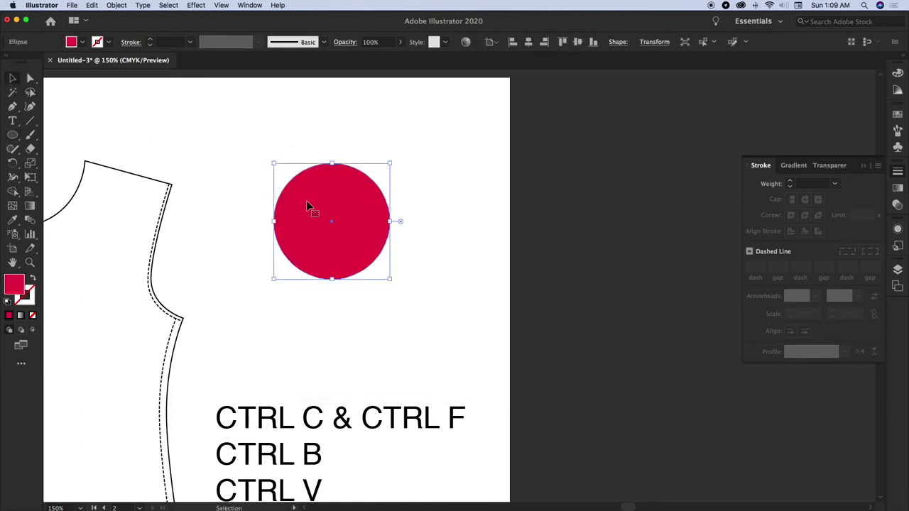
# Step: Copy the red circle, paste the duplicate in front at the same place, and fill it with blue
pyautogui.press('a')
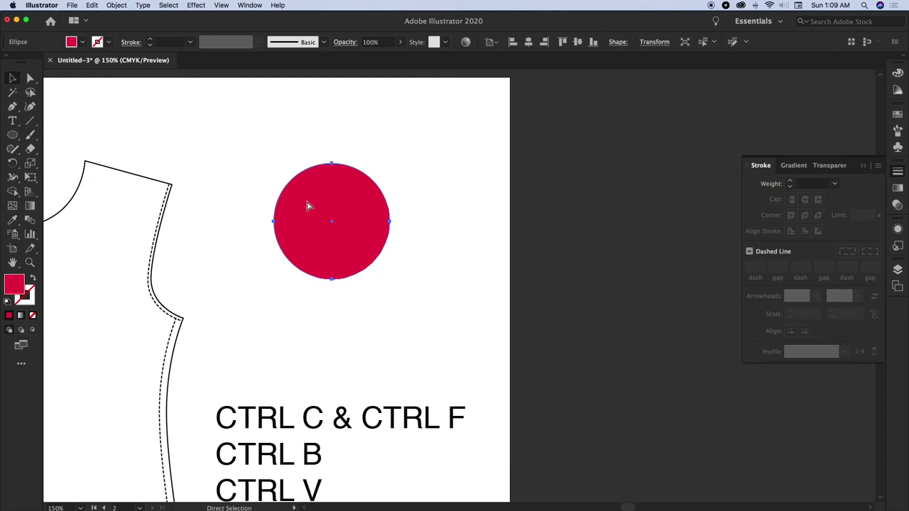
pyautogui.press('v')
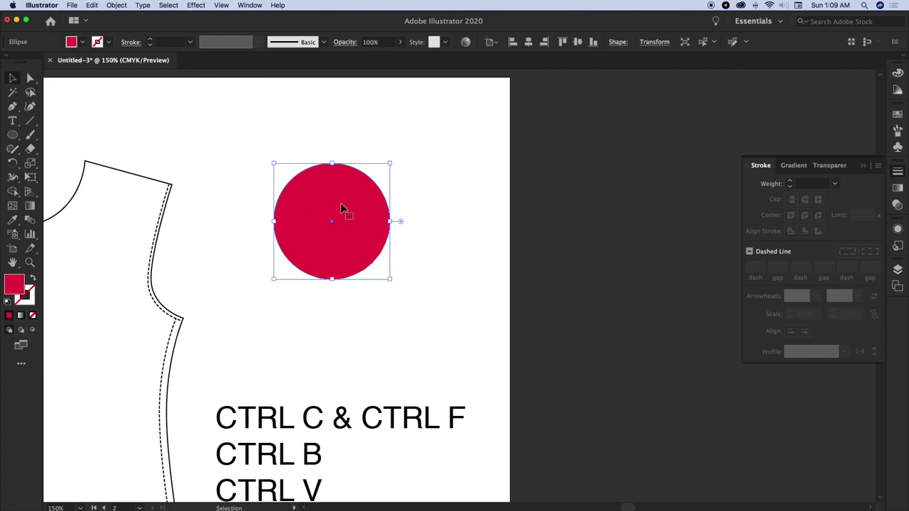
pyautogui.doubleClick(14, 286)
pyautogui.click(481, 241)
pyautogui.click(462, 197)
pyautogui.click(594, 191)
# Step: Nudge the blue circle up and to the left so it partly overlaps the red one
pyautogui.press('Left')
pyautogui.press('Left')
pyautogui.press('Left')
pyautogui.press('Left')
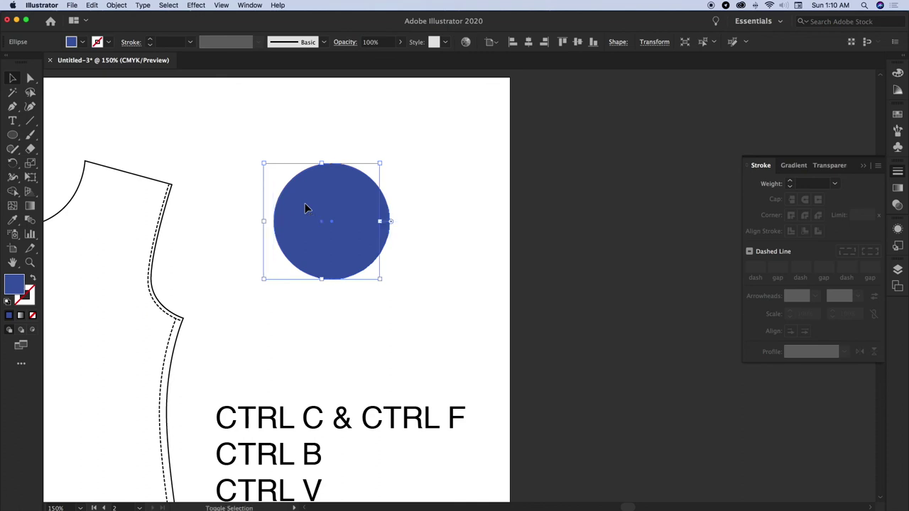
pyautogui.press('Up')
pyautogui.press('Up')
pyautogui.hotkey('shift', 'Up')
pyautogui.hotkey('shift', 'Left')
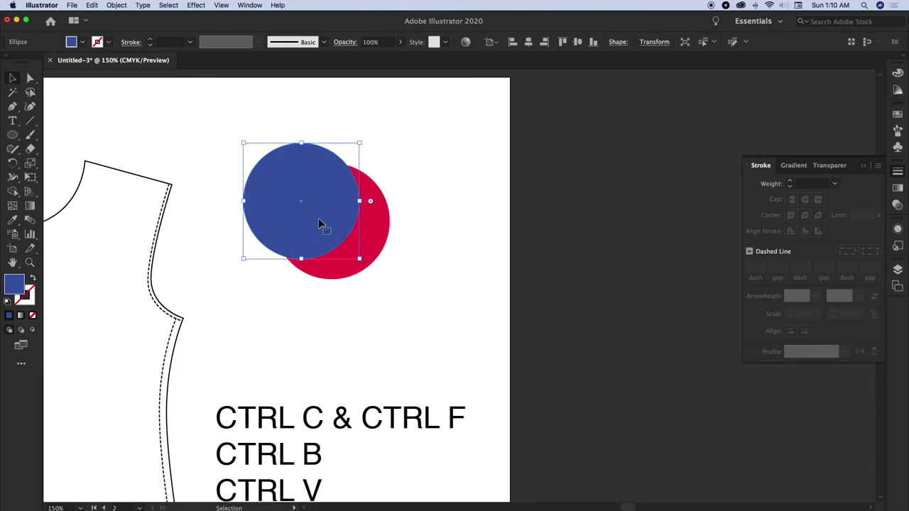
# Step: Copy the red circle, paste the duplicate directly behind it, and fill the duplicate with green
pyautogui.click(364, 229)
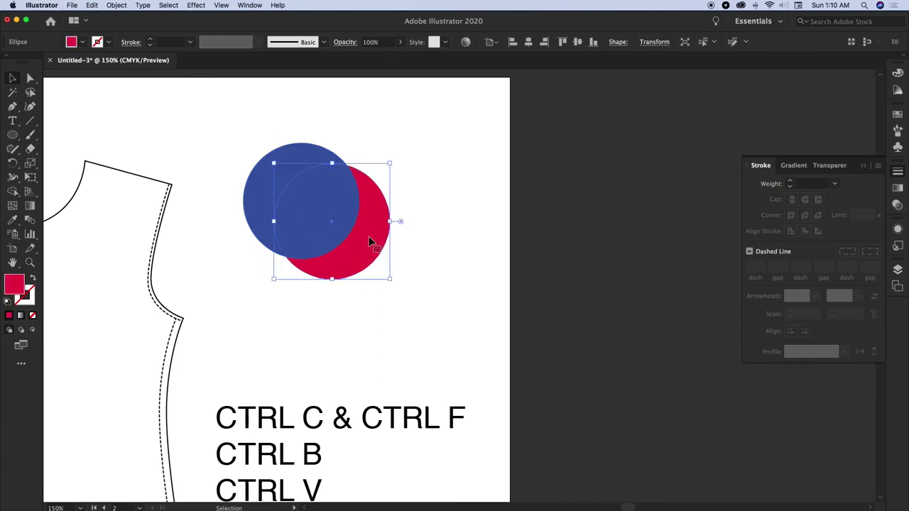
pyautogui.press('super+shift+a')
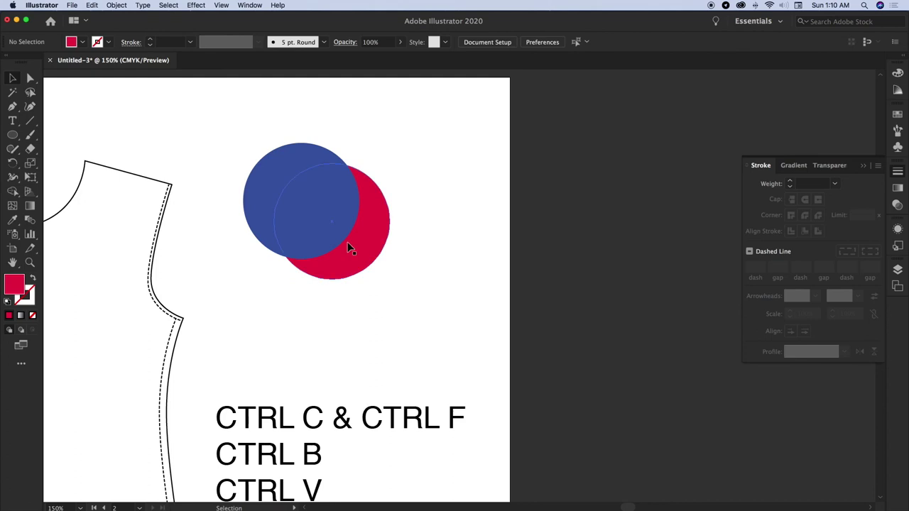
pyautogui.click(367, 242)
pyautogui.press('a')
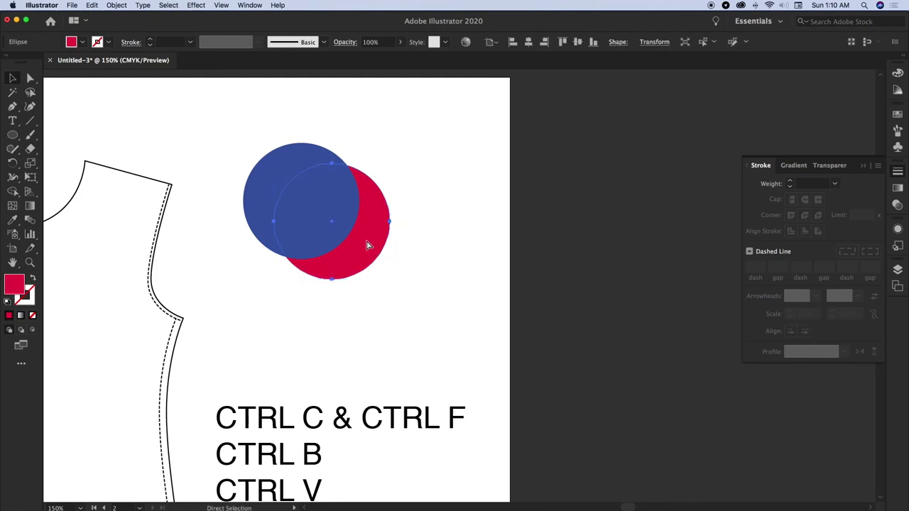
pyautogui.press('v')
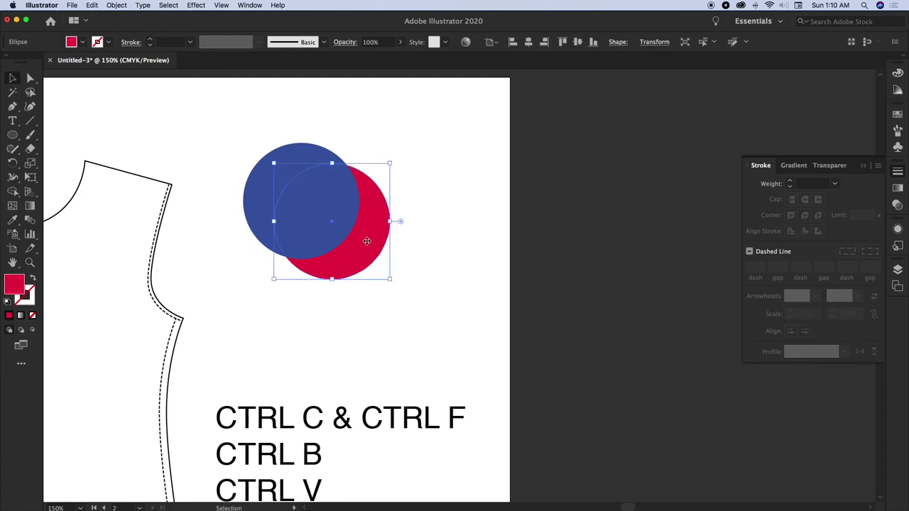
pyautogui.doubleClick(19, 290)
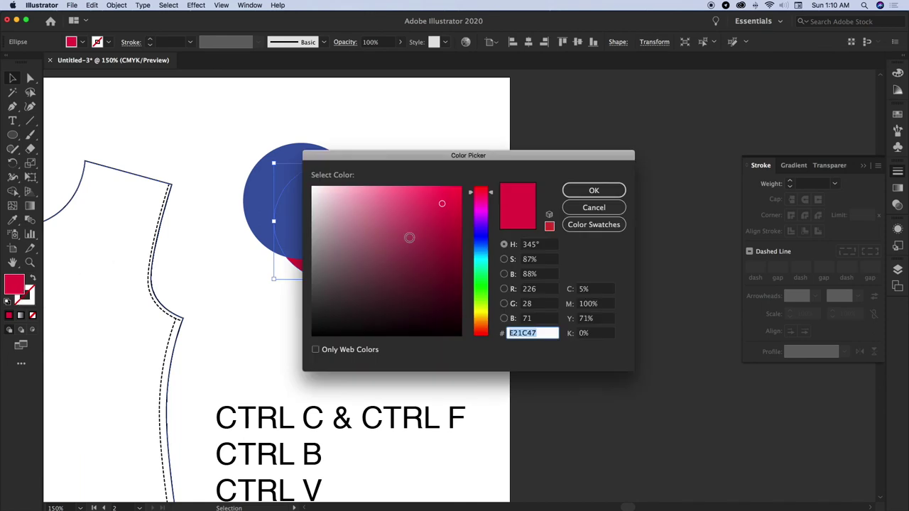
pyautogui.click(481, 290)
pyautogui.click(427, 226)
pyautogui.click(594, 190)
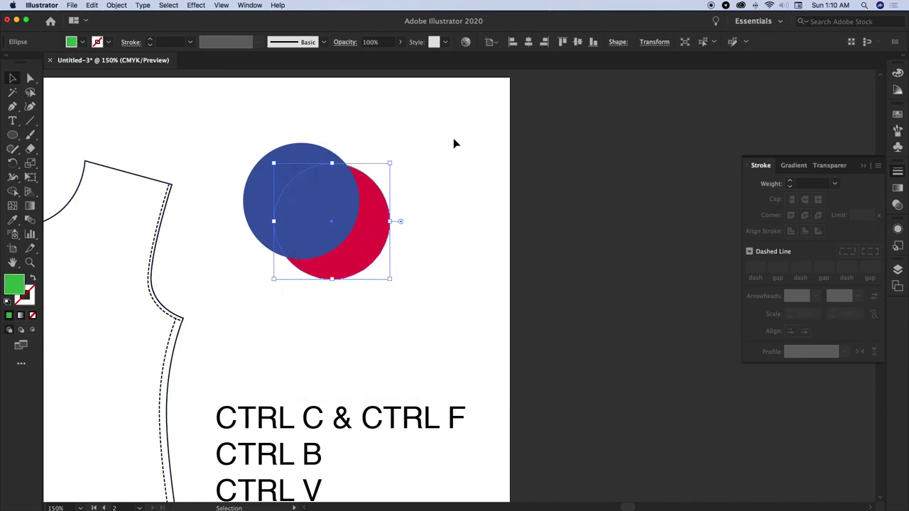
# Step: Nudge the green circle down and to the right so it shows from behind the red one
pyautogui.hotkey('shift', 'Down')
pyautogui.hotkey('shift', 'Down')
pyautogui.hotkey('shift', 'Right')
pyautogui.hotkey('shift', 'Right')
pyautogui.hotkey('shift', 'Right')
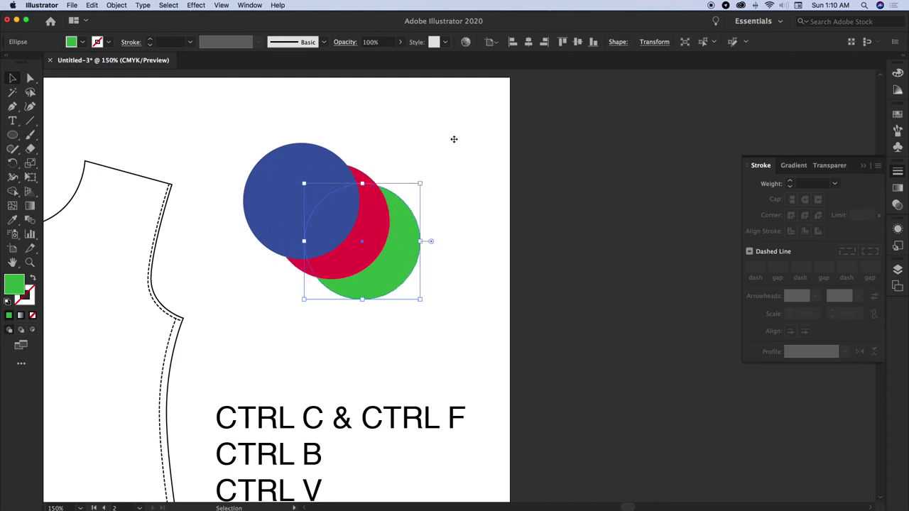
# Step: Arrange the circles as an overlapping triangle, with blue at the lower left and red at the top centre
pyautogui.click(366, 248)
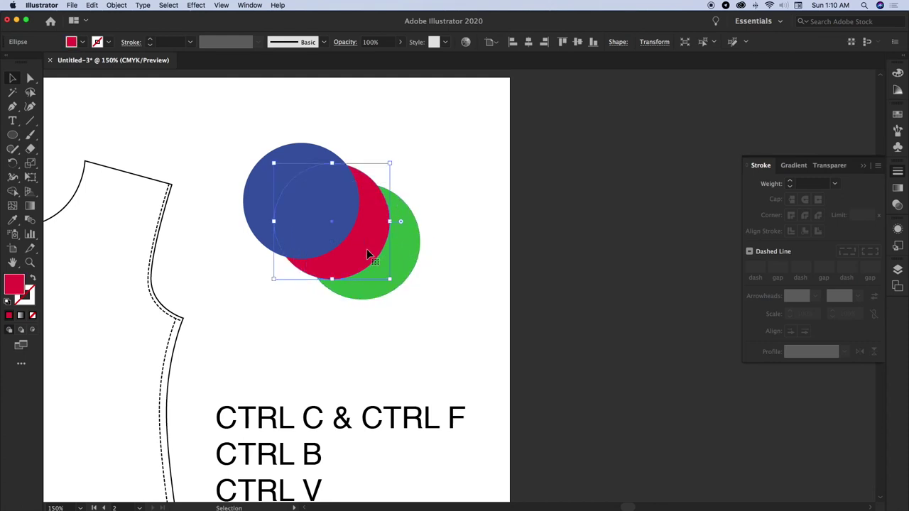
pyautogui.moveTo(318, 237); pyautogui.dragTo(275, 280)
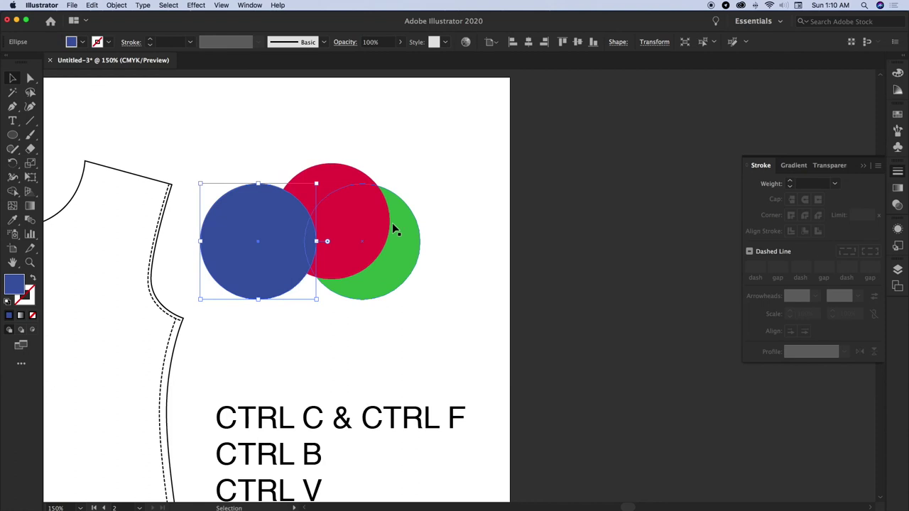
pyautogui.moveTo(363, 224); pyautogui.dragTo(345, 178)
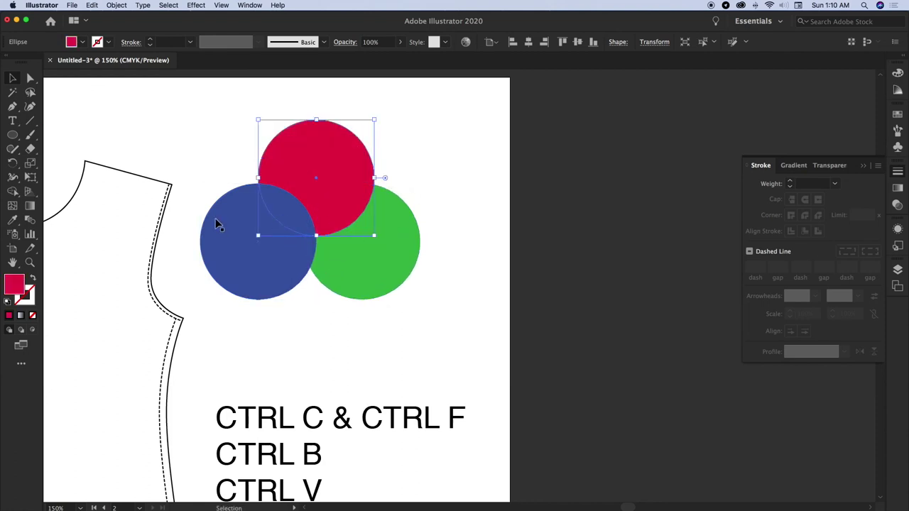
# Step: Select the blue, red and green circles in turn to review their stacking order against the shortcut list, then deselect
pyautogui.click(256, 271)
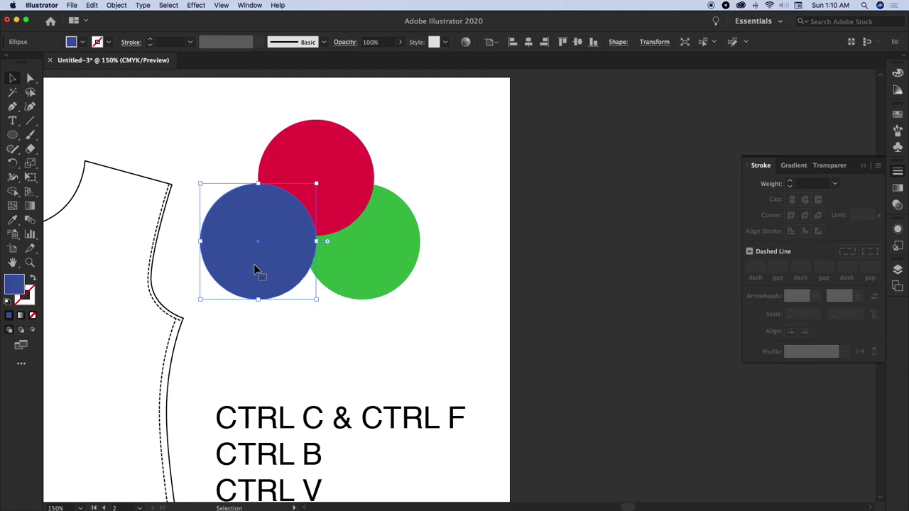
pyautogui.click(335, 196)
pyautogui.hotkey('ctrl', 'c')
pyautogui.hotkey('ctrl', 'f')
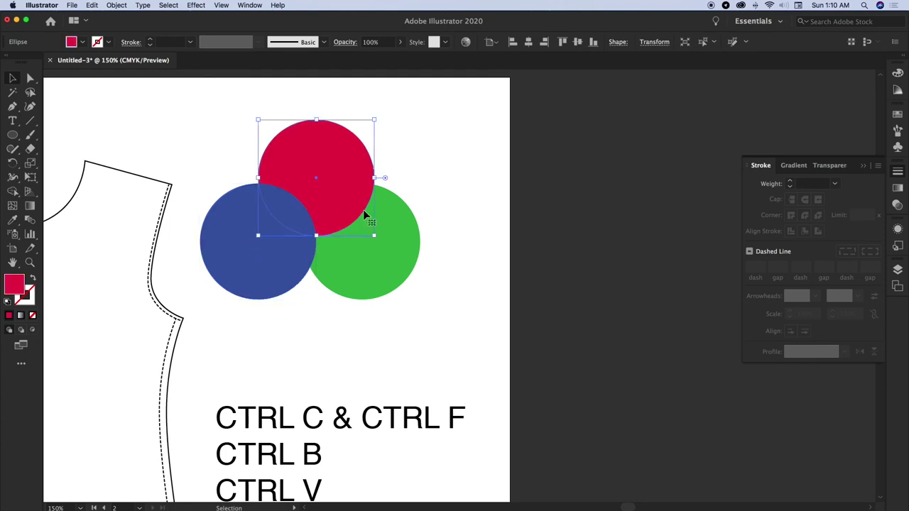
pyautogui.click(383, 219)
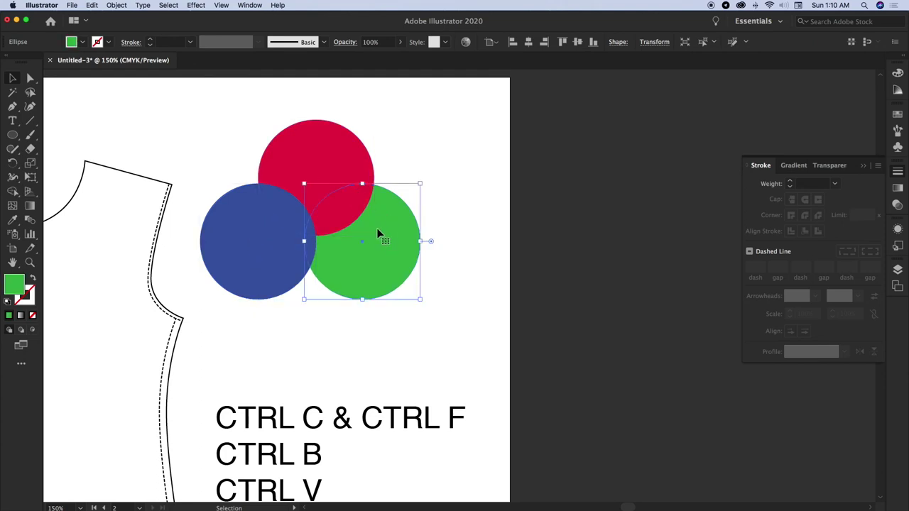
pyautogui.scroll(-2, 385, 271)
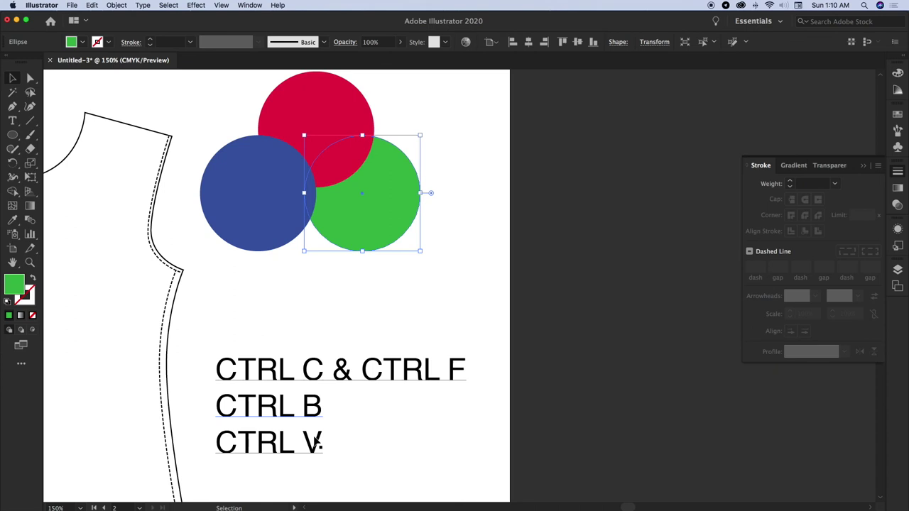
pyautogui.click(320, 307)
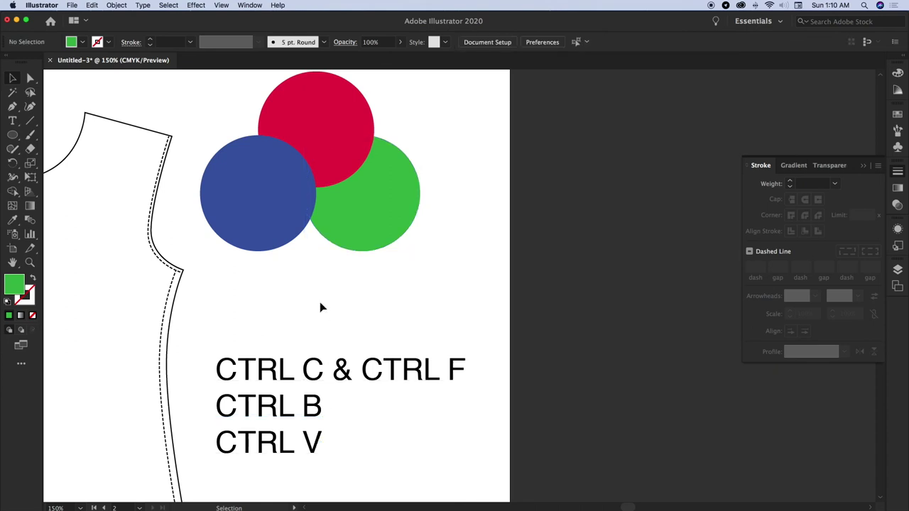
pyautogui.hscroll(-4, 321, 307)
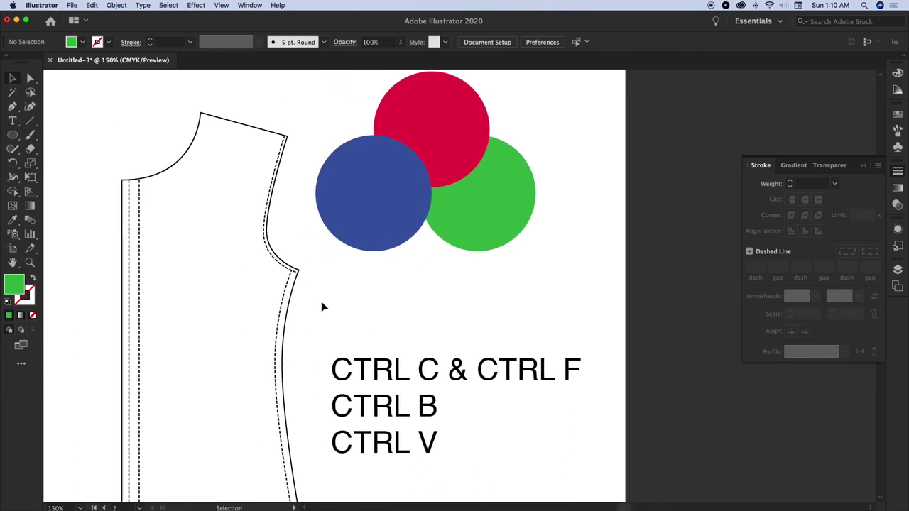
pyautogui.scroll(-2, 321, 307)
pyautogui.hscroll(1, 321, 301)
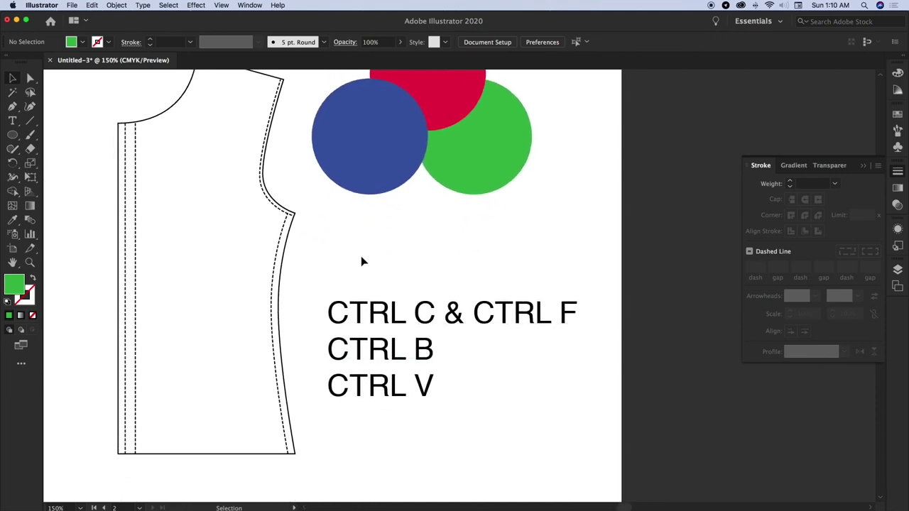
# Step: Copy the blue circle and paste it normally in the middle of the view, over the shortcut text
pyautogui.click(368, 147)
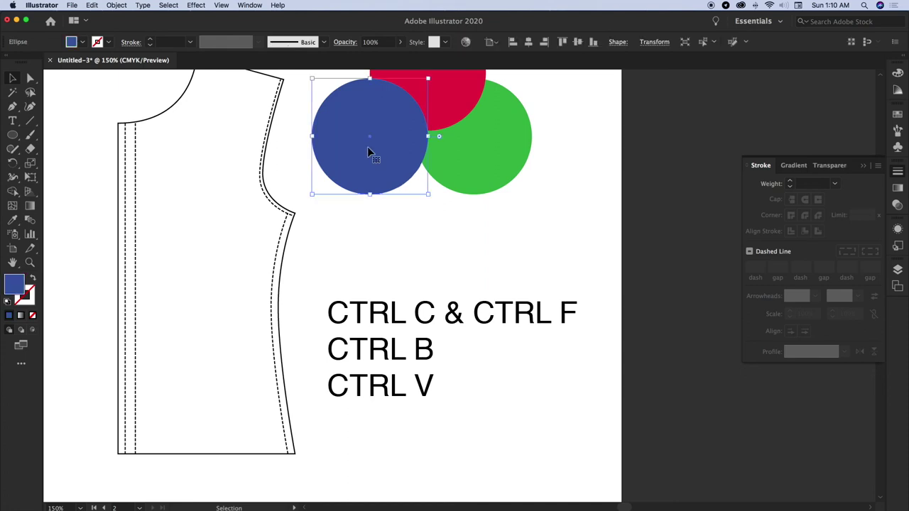
pyautogui.press('a')
pyautogui.press('v')
pyautogui.hscroll(4, 369, 151)
pyautogui.scroll(-2, 369, 151)
pyautogui.press('a')
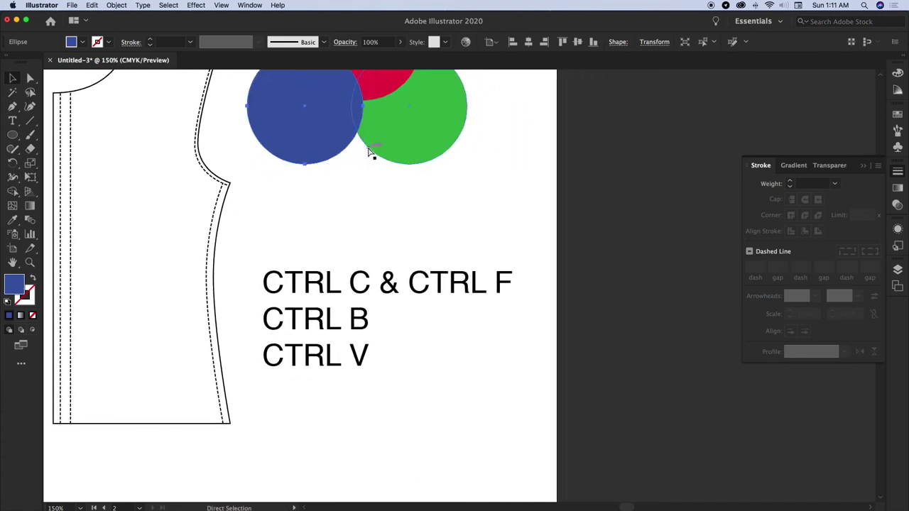
pyautogui.hotkey('ctrl', 'v')
pyautogui.press('v')
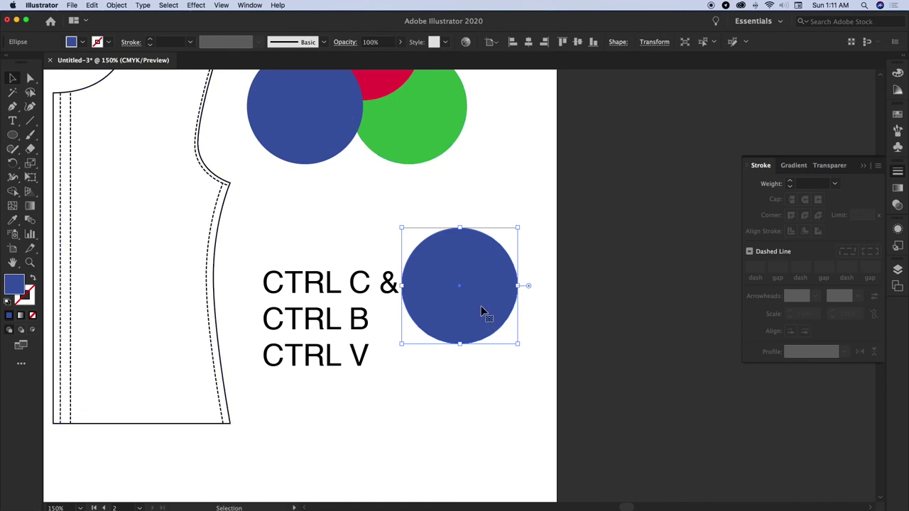
# Step: Paste another blue circle on the empty canvas beyond the right edge of the second artboard
pyautogui.hscroll(10, 481, 312)
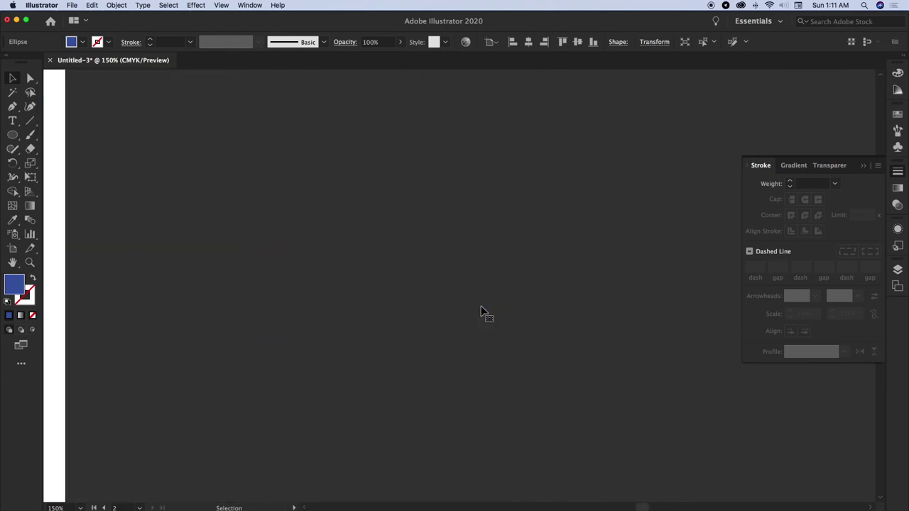
pyautogui.hscroll(-2, 481, 312)
pyautogui.hscroll(-6, 481, 313)
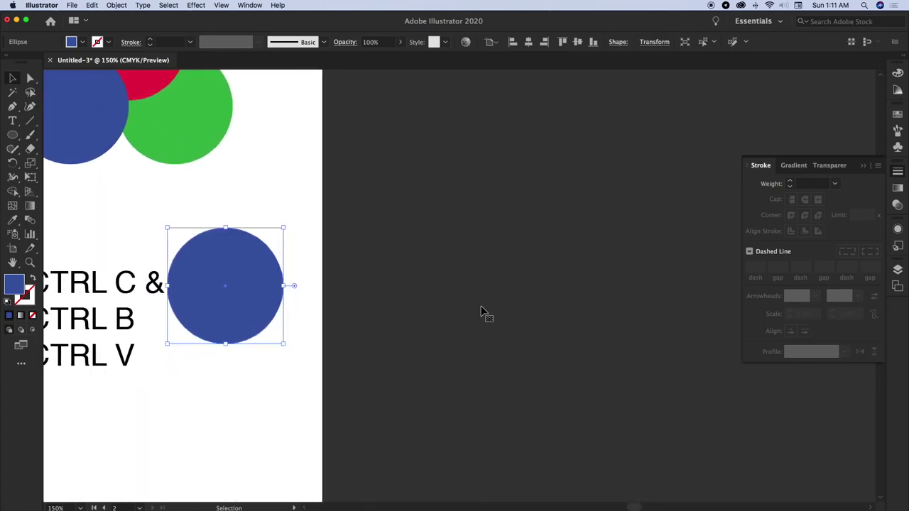
pyautogui.hscroll(8, 481, 313)
pyautogui.press('a')
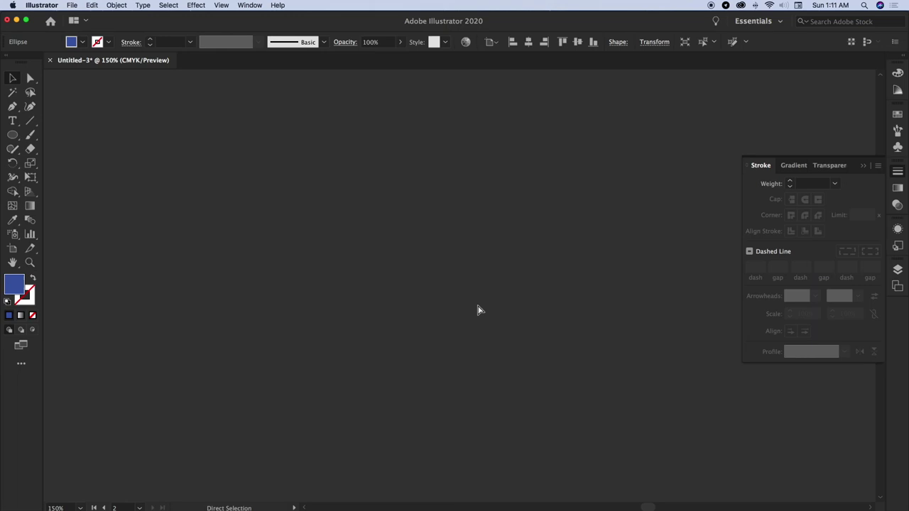
pyautogui.press('super+v')
pyautogui.press('v')
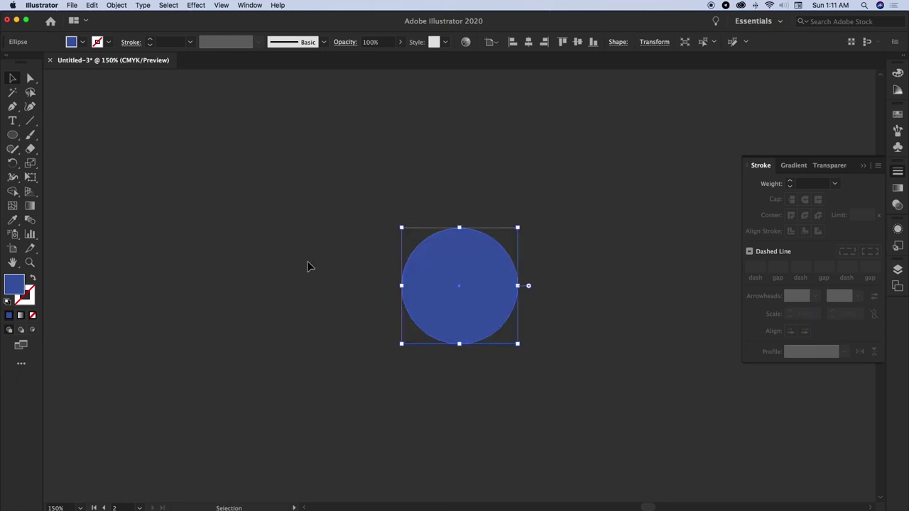
# Step: Paste a blue circle in front at the original's exact position and move it just below the original
pyautogui.hscroll(-8, 372, 322)
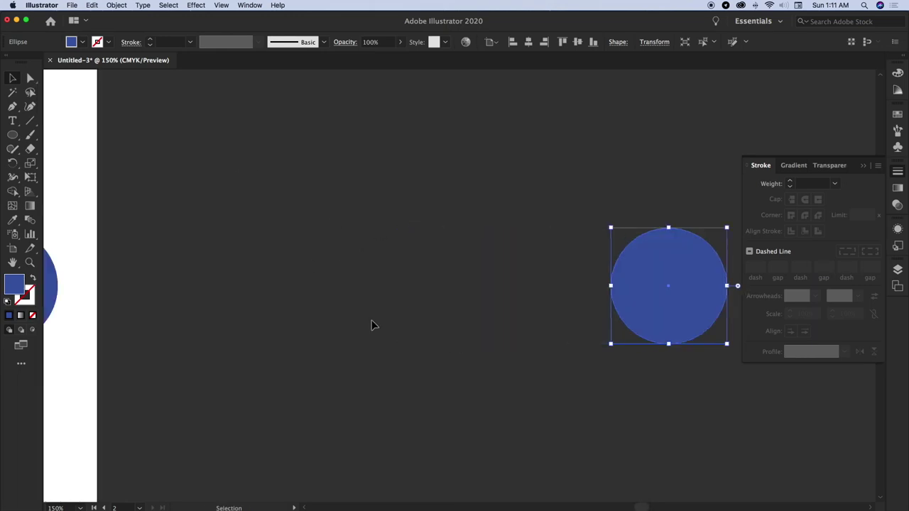
pyautogui.hscroll(8, 371, 325)
pyautogui.press('a')
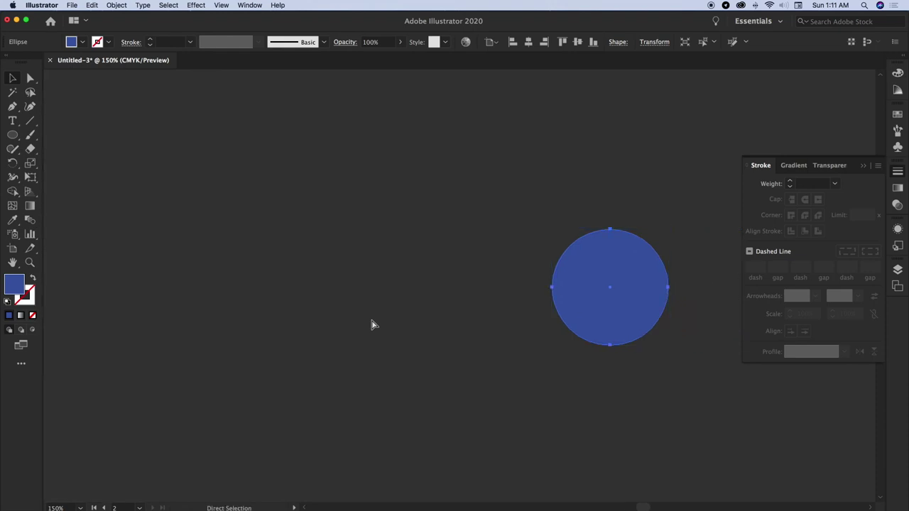
pyautogui.press('v')
pyautogui.hscroll(-8, 371, 323)
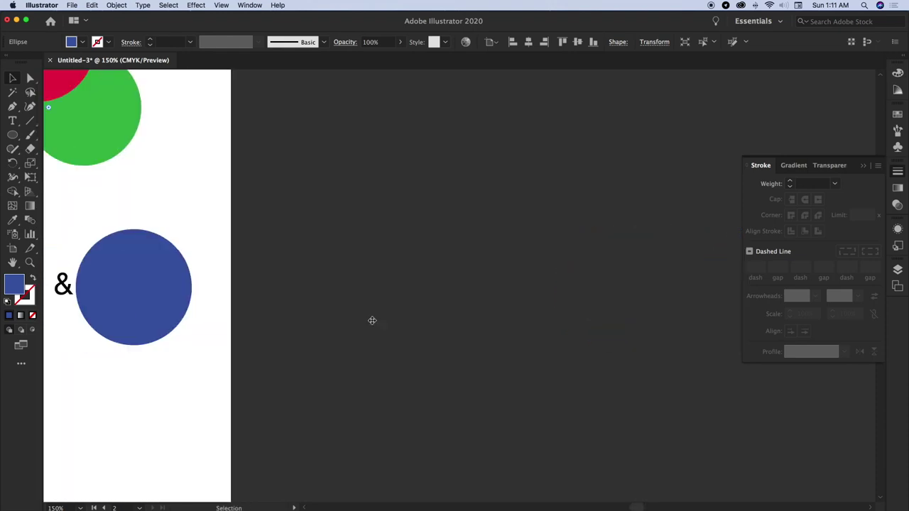
pyautogui.hscroll(-2, 372, 320)
pyautogui.scroll(5, 298, 264)
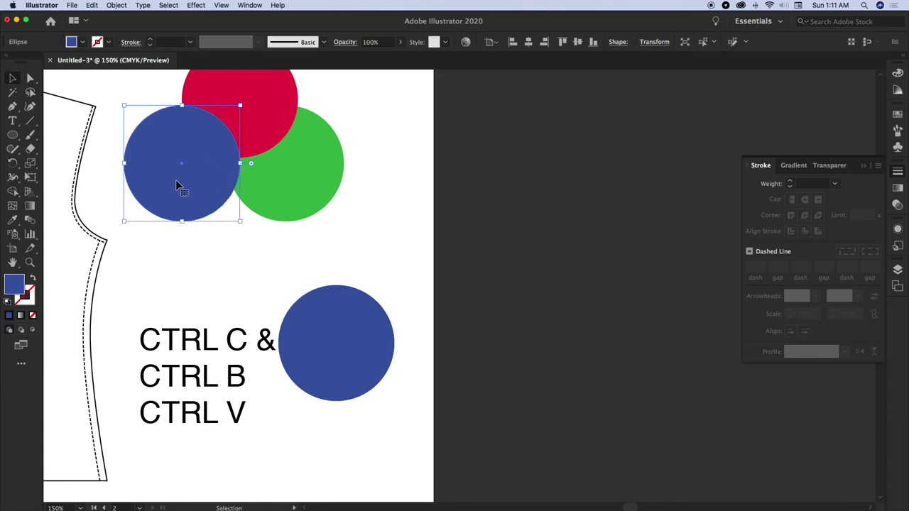
pyautogui.moveTo(182, 181); pyautogui.dragTo(198, 235)
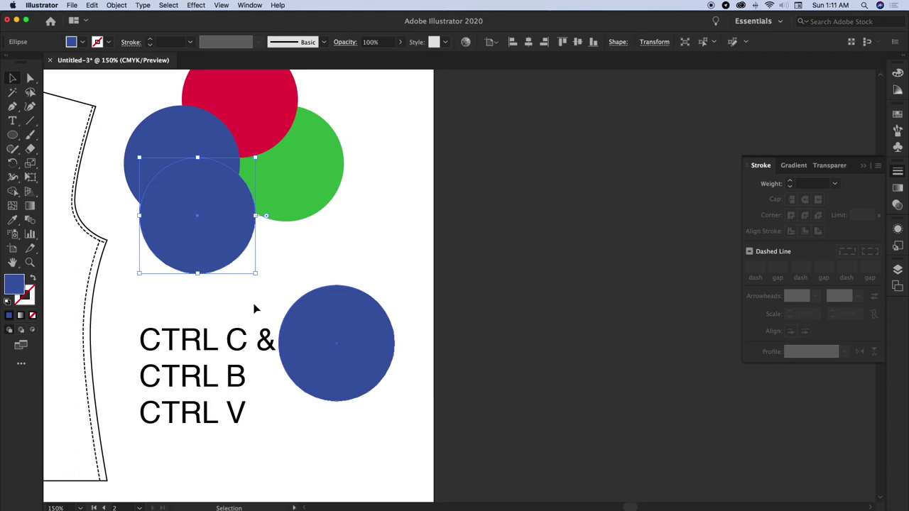
# Step: Delete all the practice circles, including the blue ones over the shortcut text and on the empty canvas beyond the second artboard
pyautogui.moveTo(167, 84); pyautogui.dragTo(318, 265)
pyautogui.press('Delete')
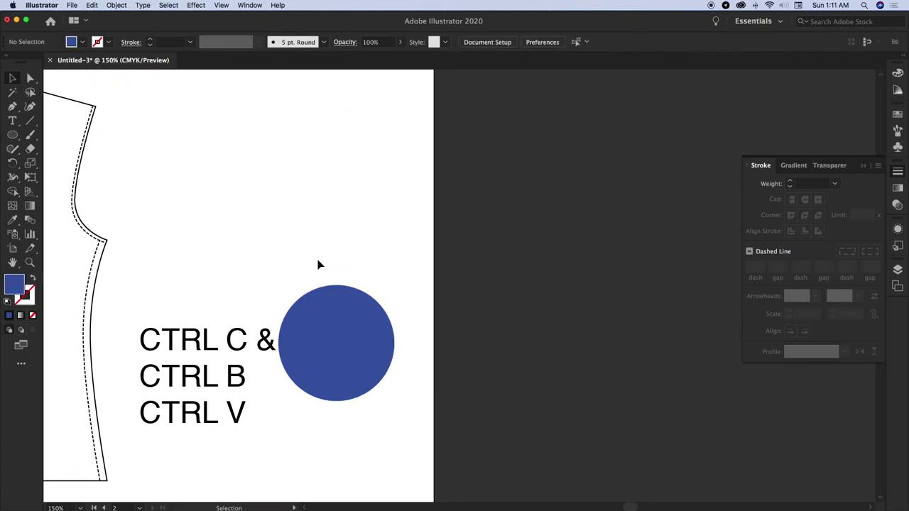
pyautogui.click(332, 306)
pyautogui.press('Delete')
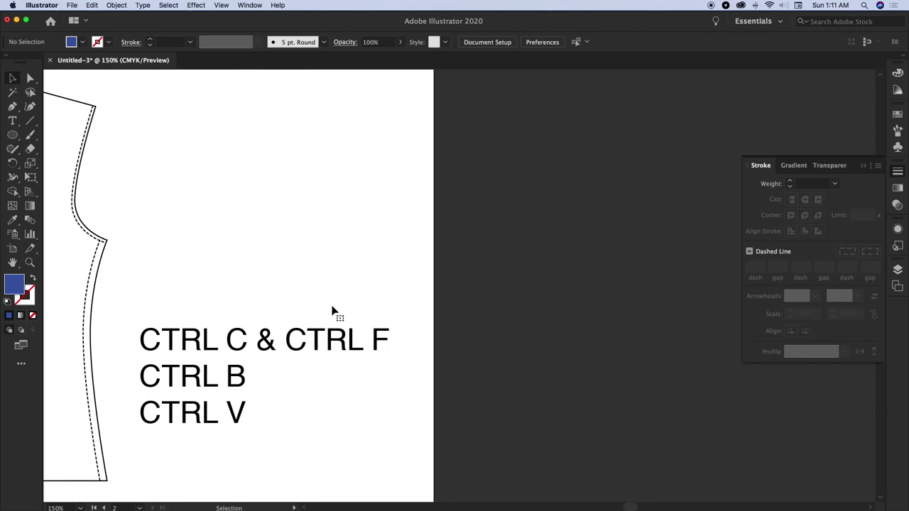
pyautogui.hscroll(10, 332, 312)
pyautogui.click(644, 338)
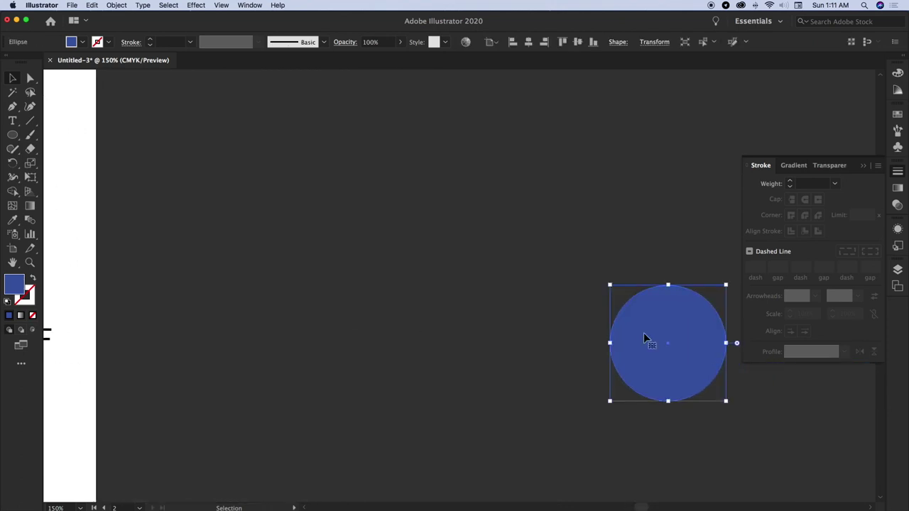
pyautogui.press('Delete')
# Step: Review the half-bodice and paste shortcuts on the second artboard, and the drawing and shortcut list on the Lesson 1 artboard
pyautogui.hscroll(-5, 164, 238)
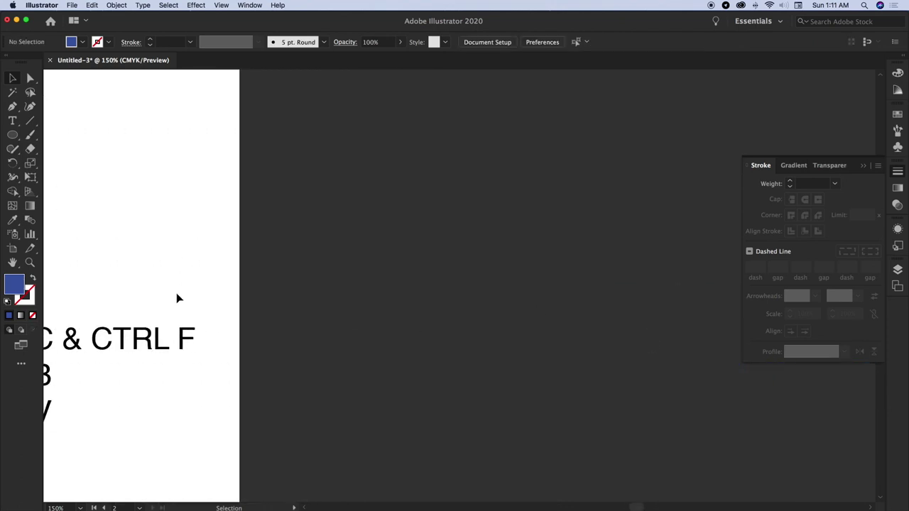
pyautogui.hscroll(-5, 176, 293)
pyautogui.hscroll(-5, 180, 382)
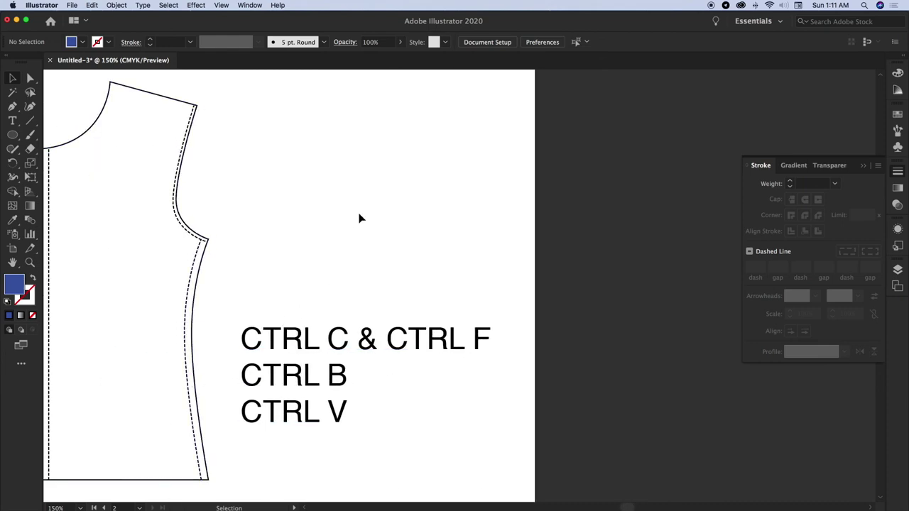
pyautogui.hscroll(-2, 359, 218)
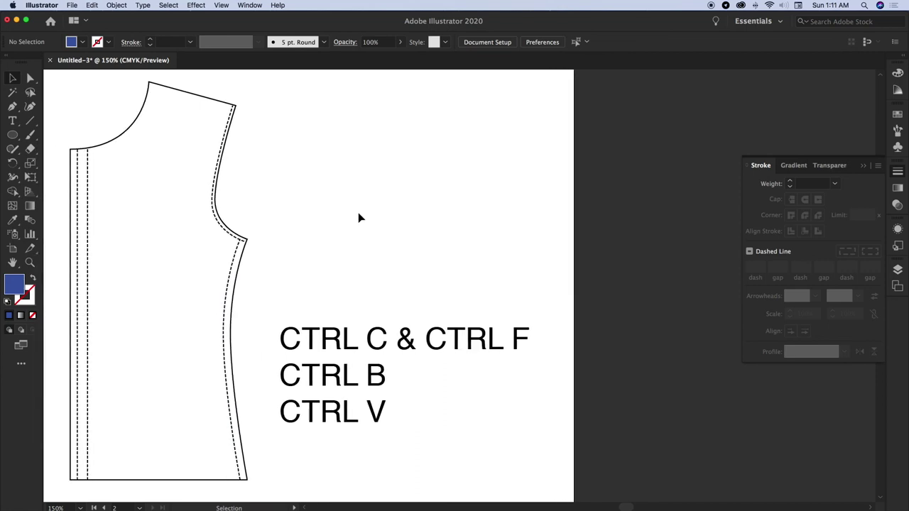
pyautogui.hscroll(-3, 361, 216)
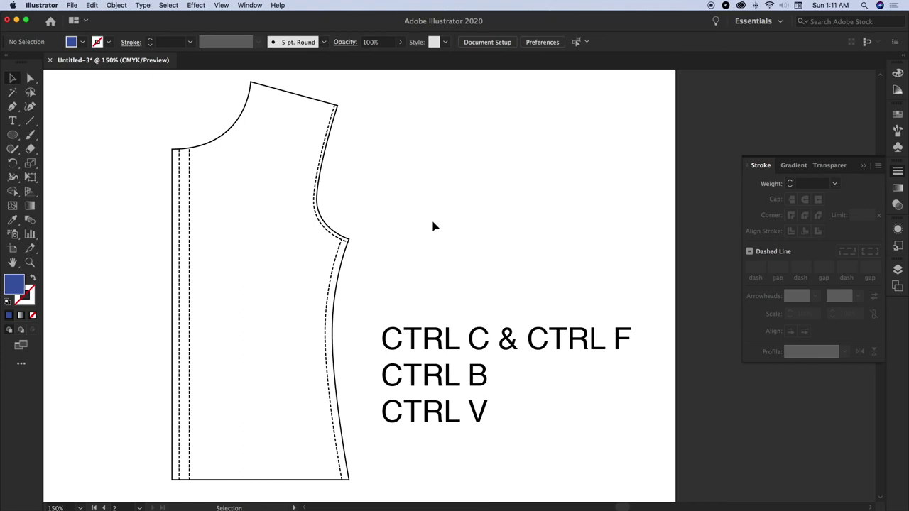
pyautogui.scroll(-2, 435, 226)
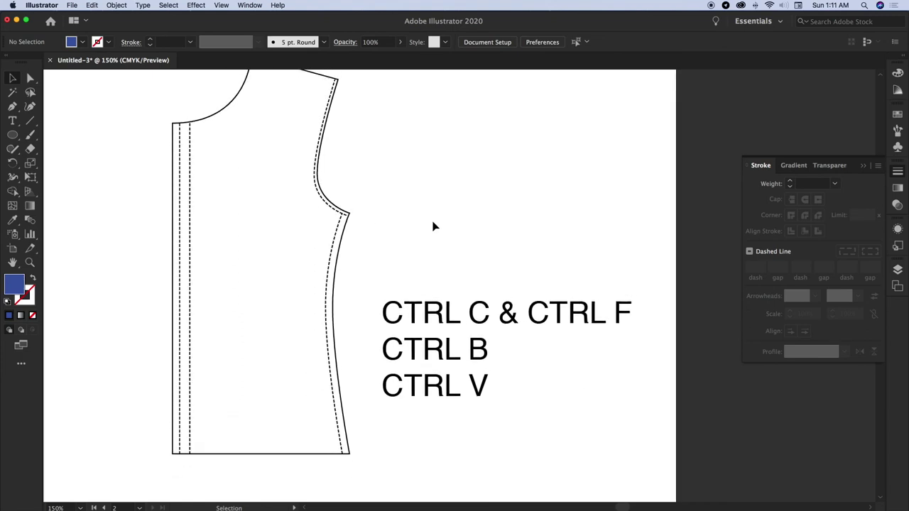
pyautogui.hscroll(-2, 435, 226)
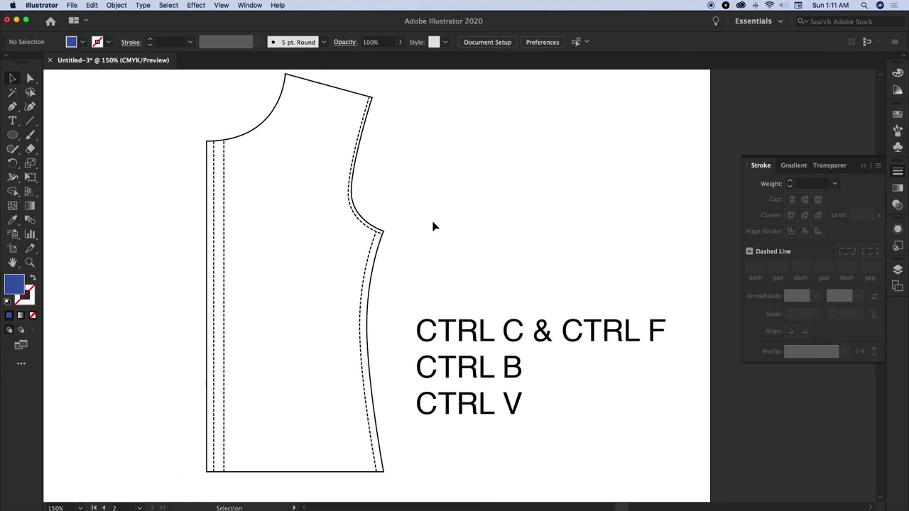
pyautogui.scroll(-3, 435, 226)
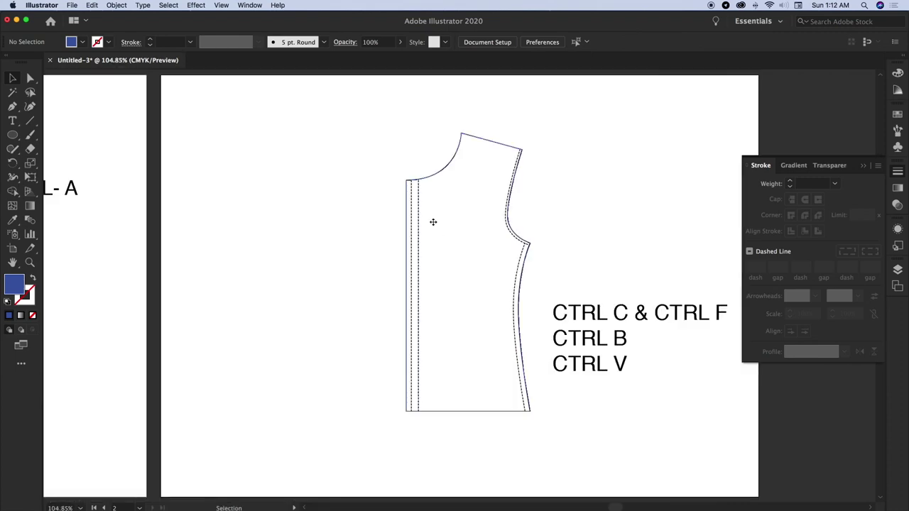
pyautogui.hscroll(-5, 433, 222)
pyautogui.hscroll(-5, 433, 223)
pyautogui.scroll(1, 434, 223)
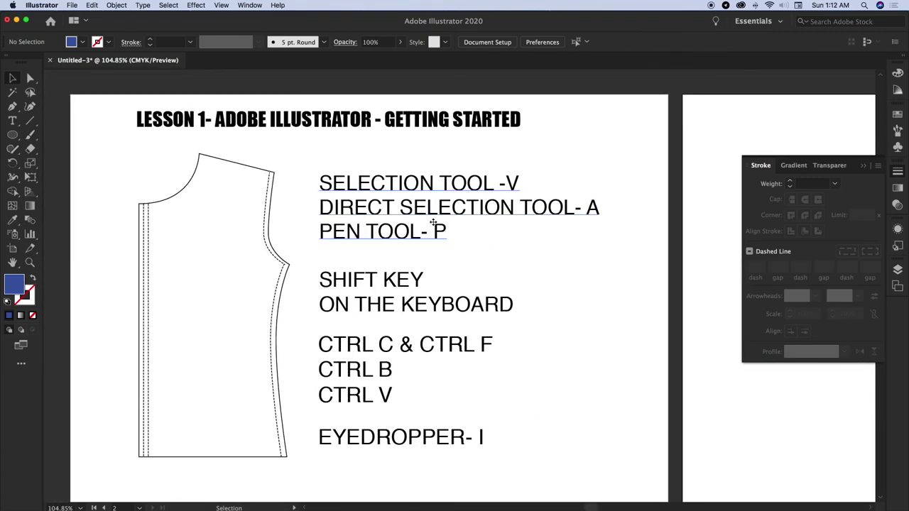